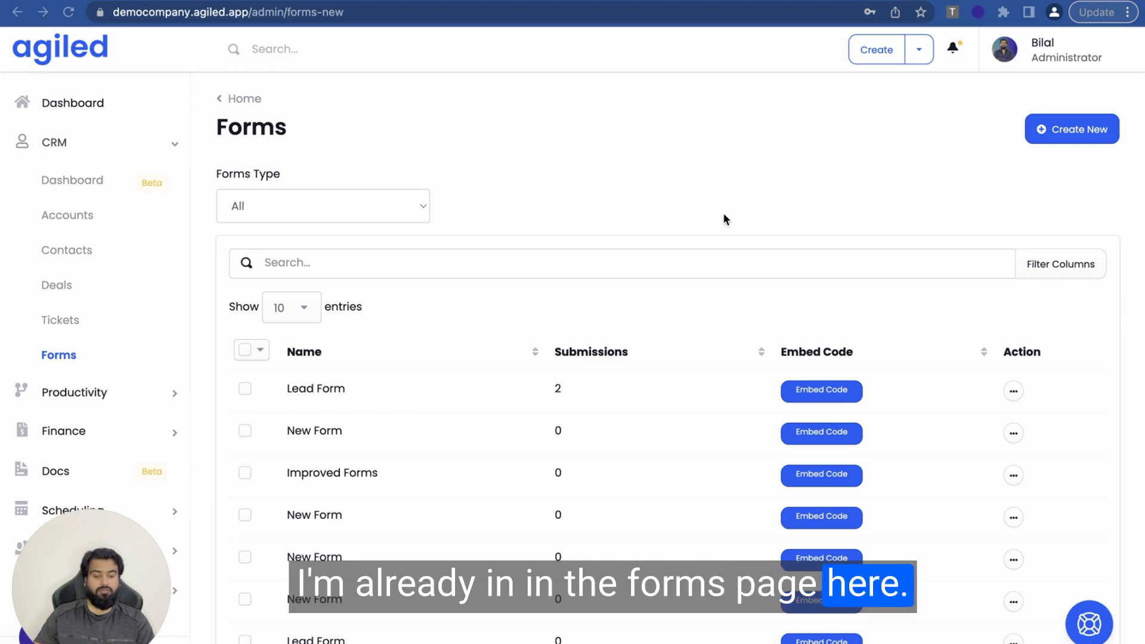
Start a new form from the Forms page and name it "Lead Submission Form".
scroll(704, 310, "down", 1)
scroll(704, 304, "up", 1)
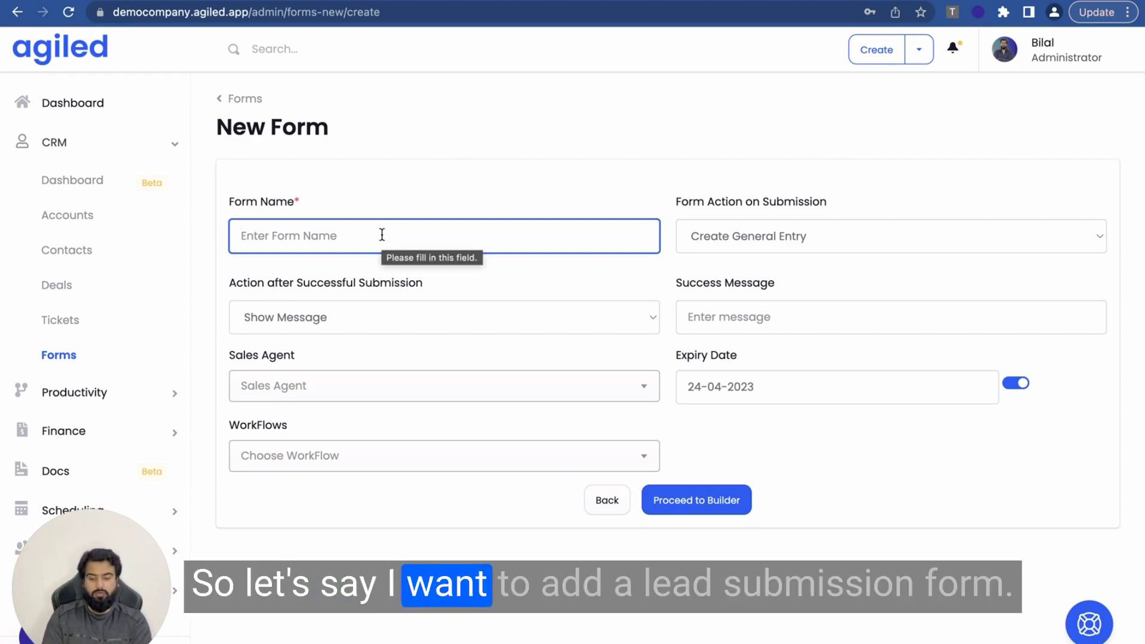
type("Lead Su")
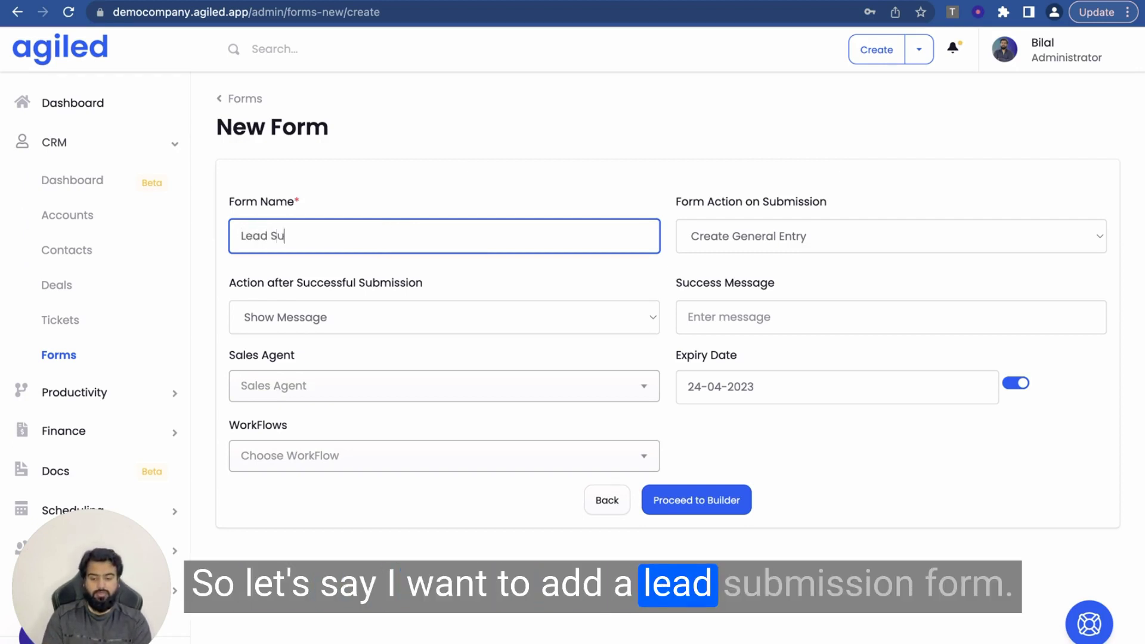
type("bmission Form")
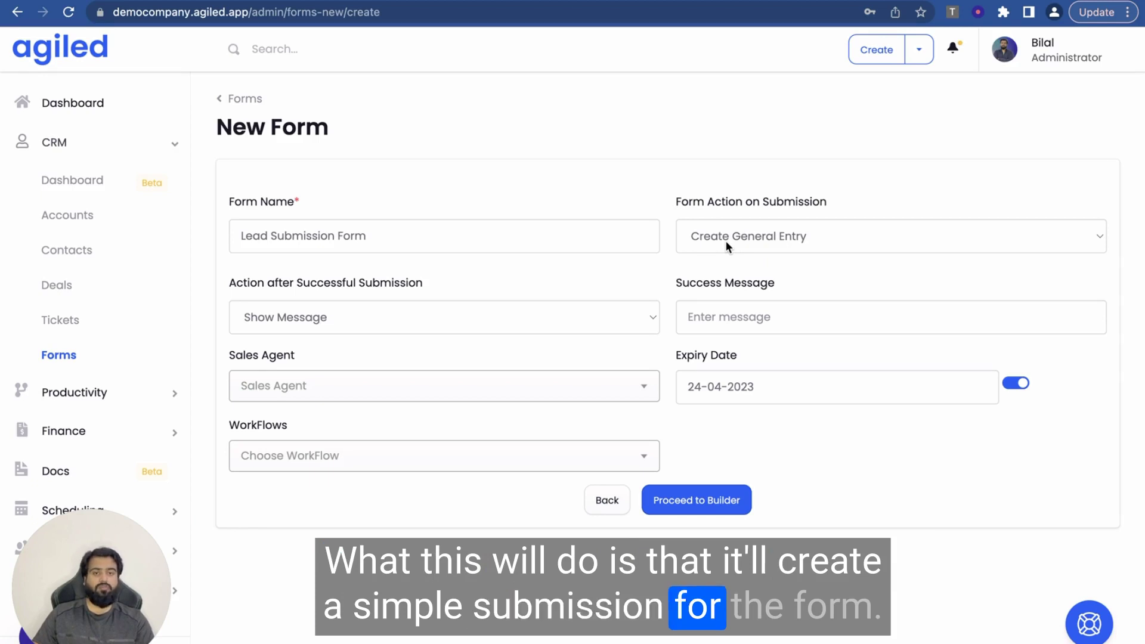
Review the available options for the form action on submission and the action after successful submission.
left_click(734, 243)
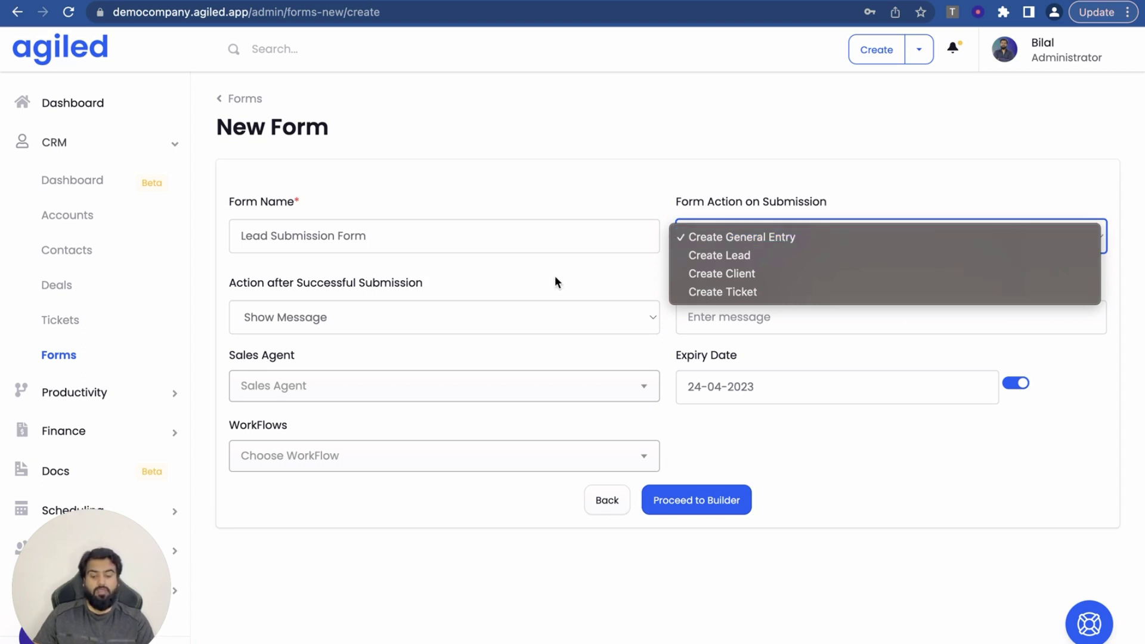
left_click(506, 291)
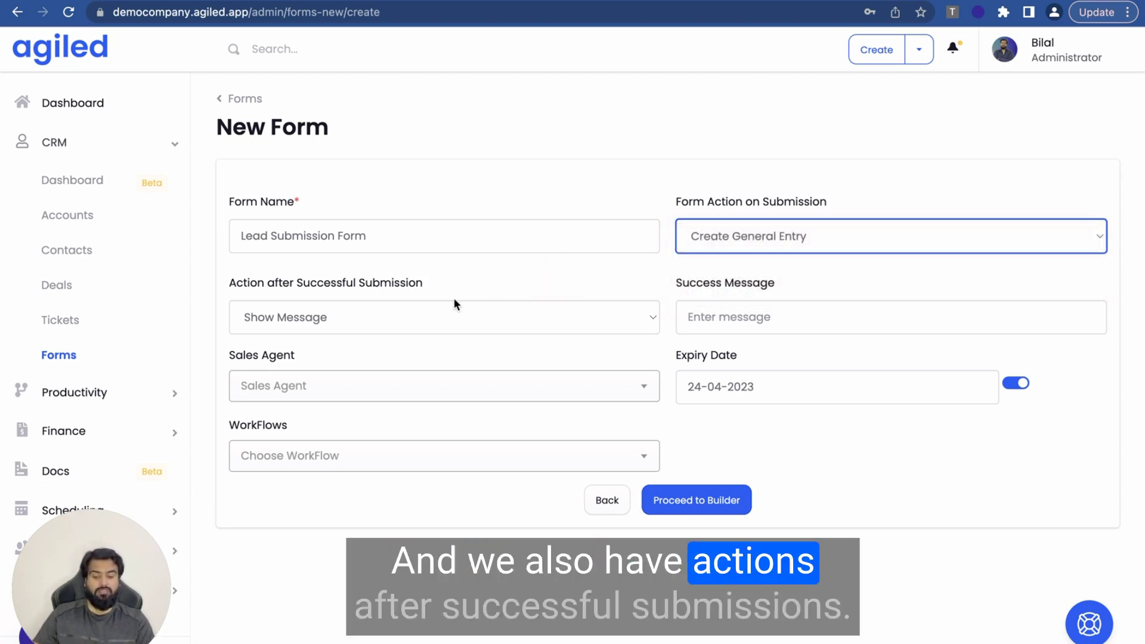
left_click(449, 317)
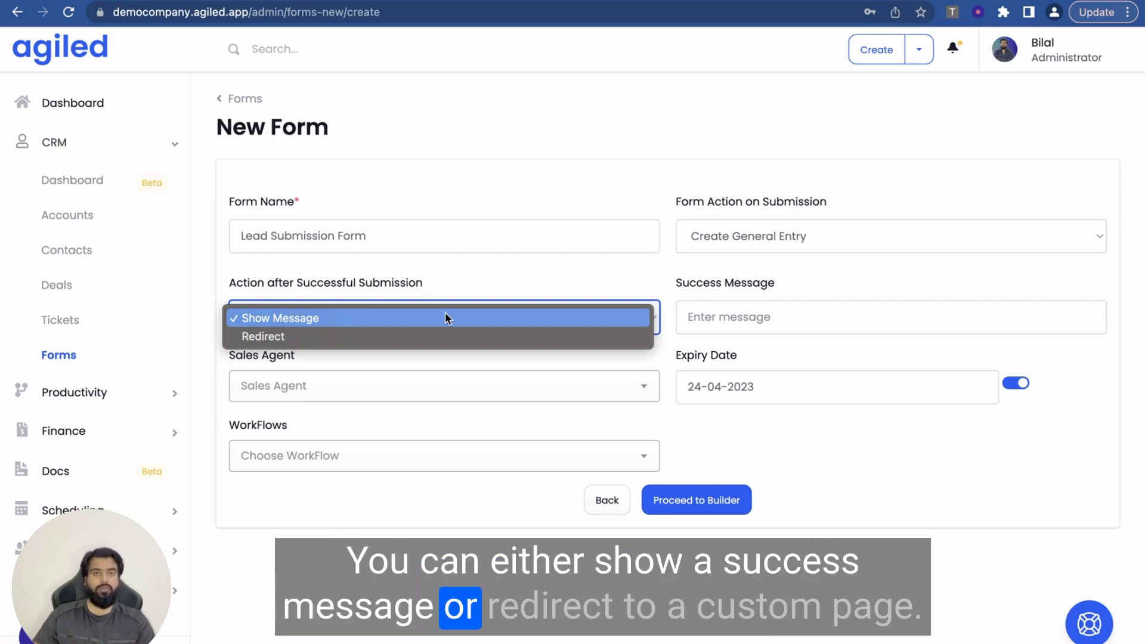
left_click(507, 273)
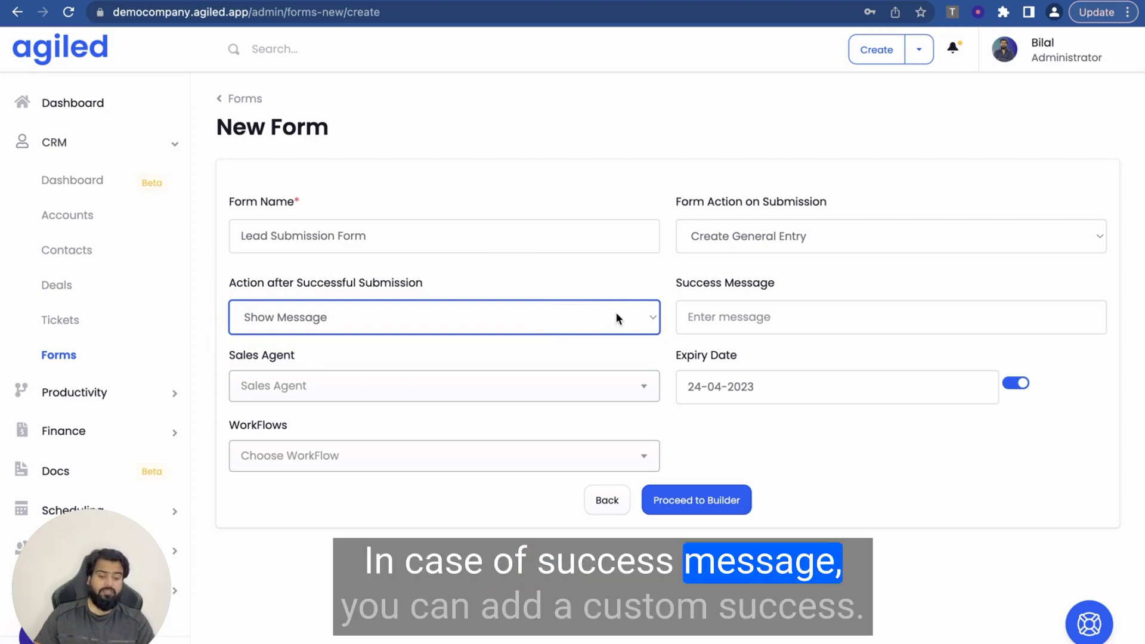
Set the action after successful submission to Redirect and the form action on submission to Create Lead.
left_click(617, 316)
left_click(724, 316)
left_click(609, 318)
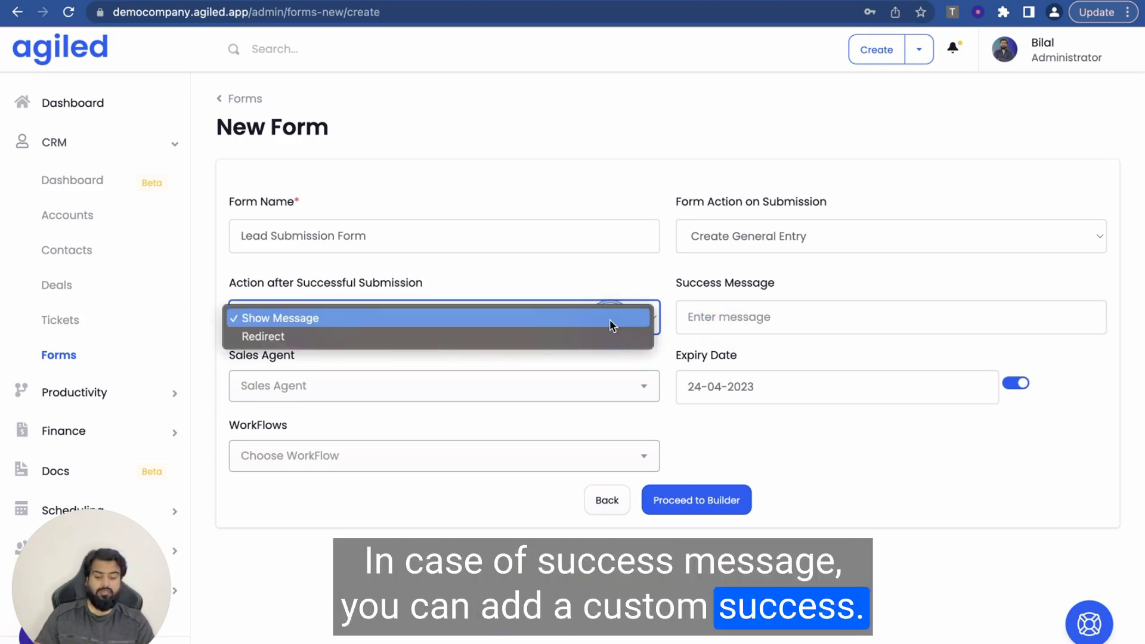
left_click(571, 337)
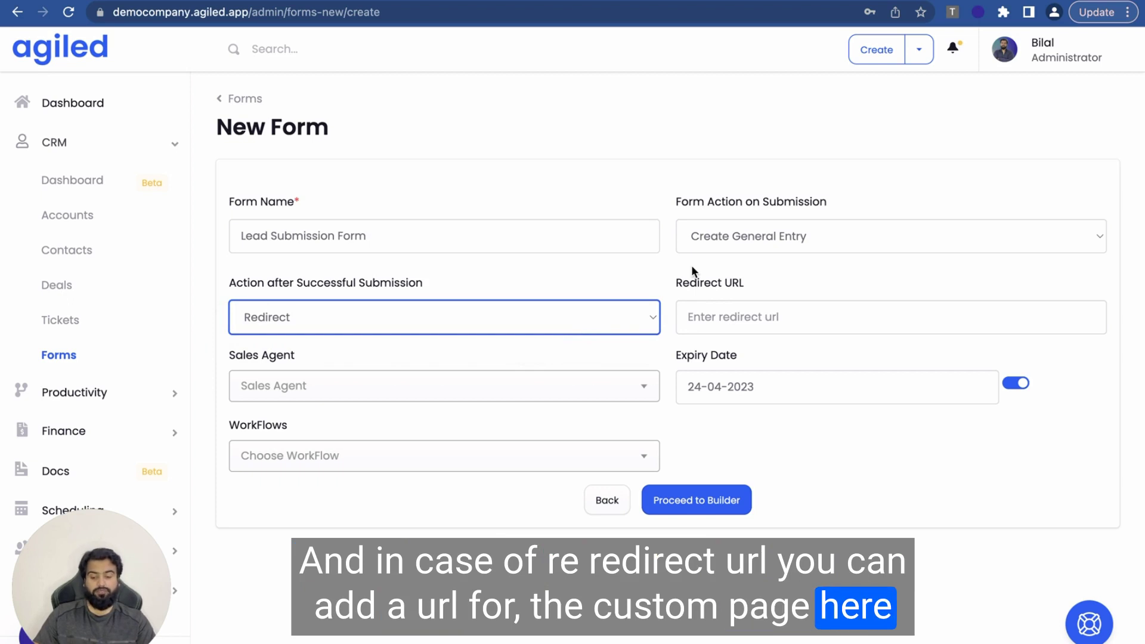
left_click(740, 237)
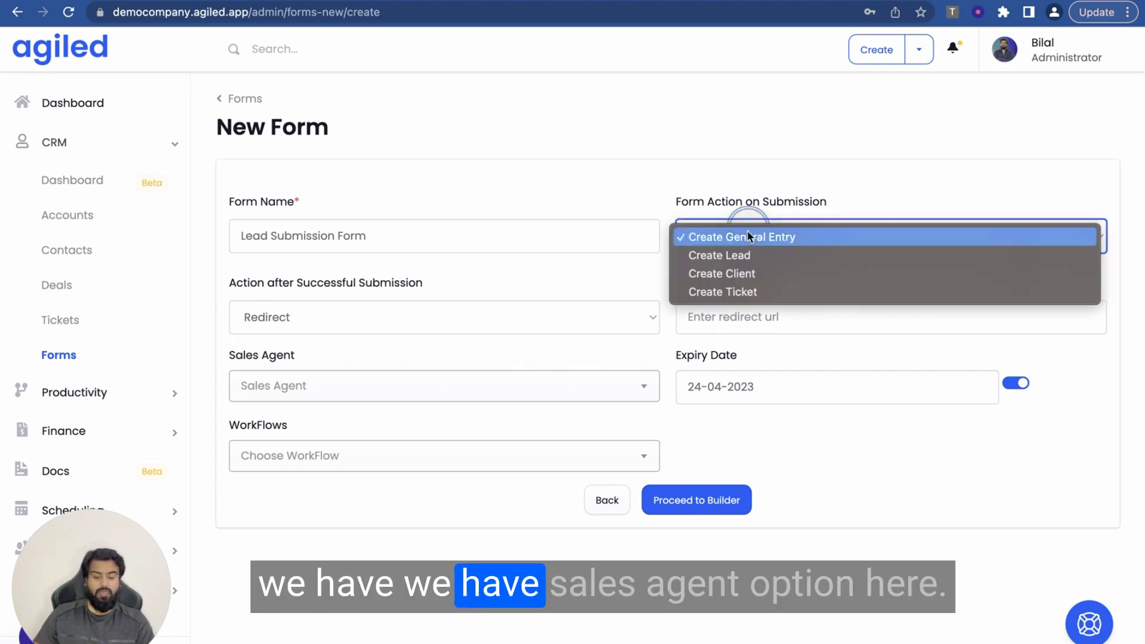
left_click(735, 254)
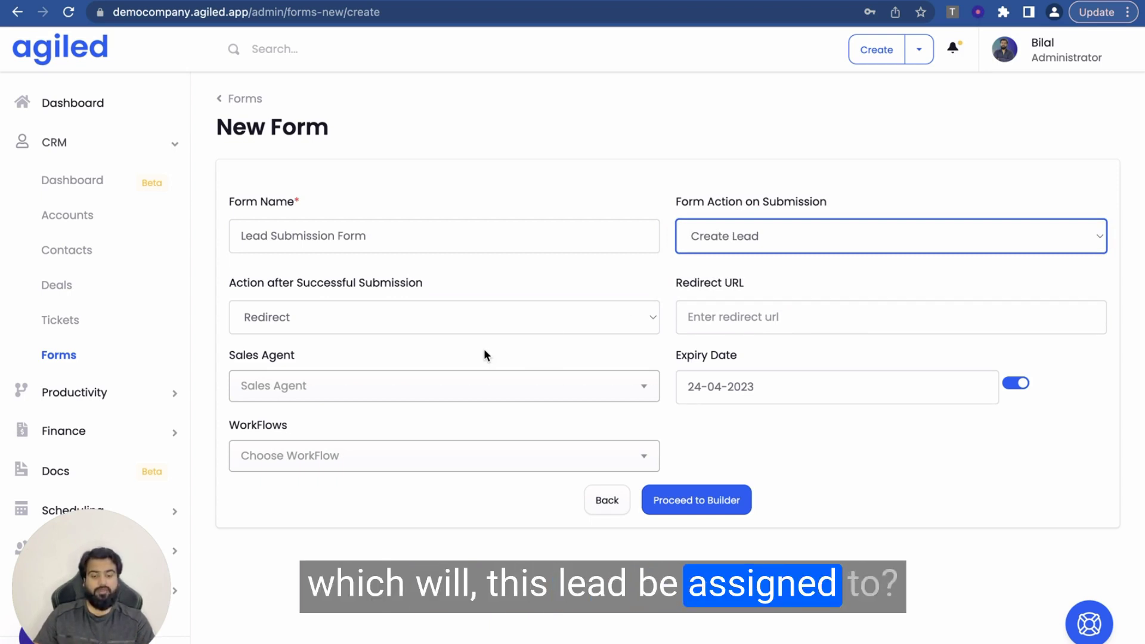
Turn off the form's expiry date and proceed to the form builder.
left_click(1014, 383)
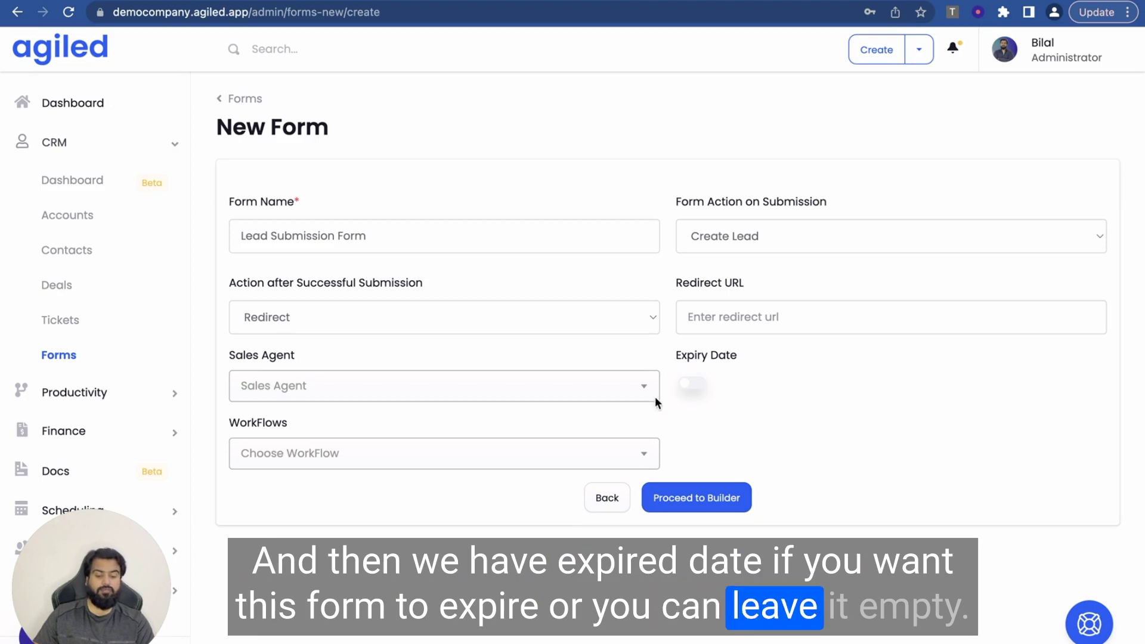
scroll(589, 375, "down", 1)
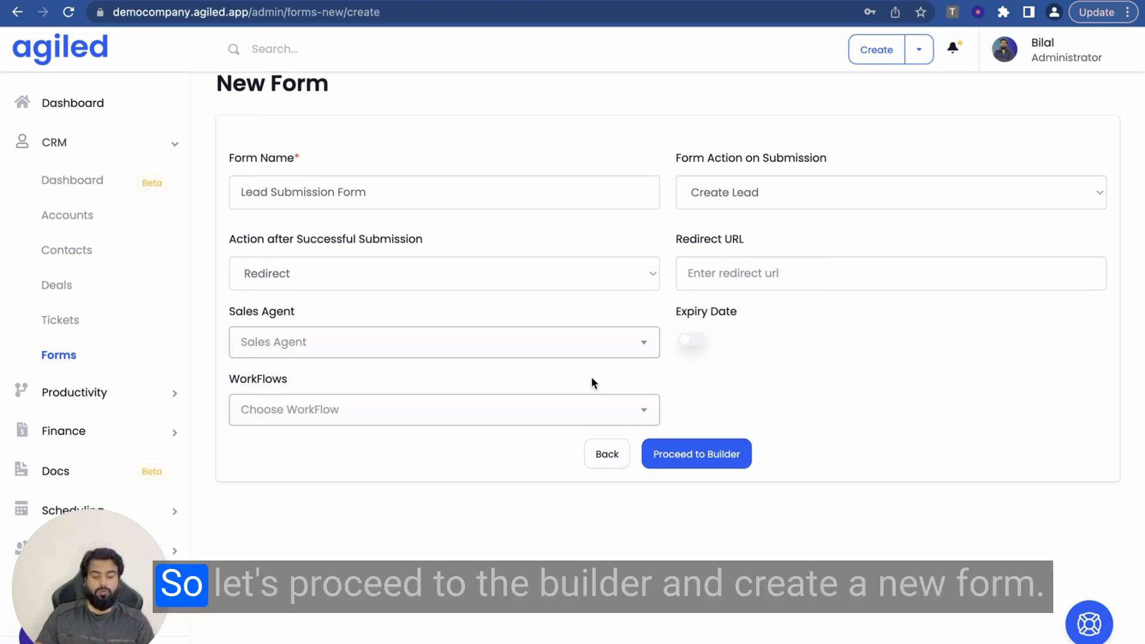
left_click(697, 456)
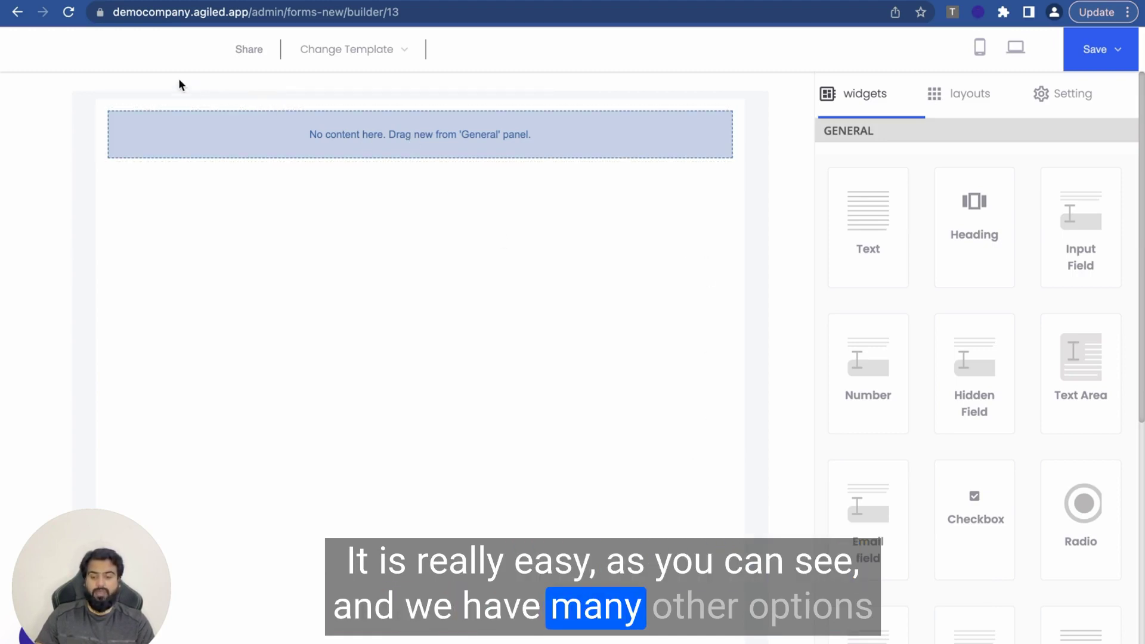
Look through the builder's template, save, layout and setting options, and return to the widgets.
left_click(361, 63)
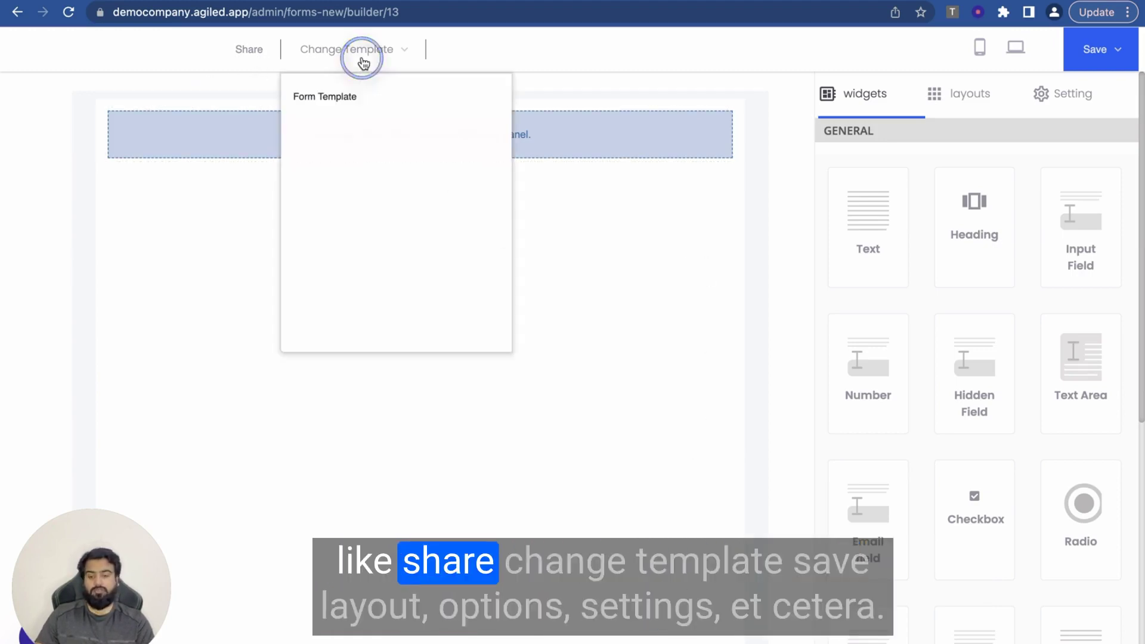
left_click(564, 74)
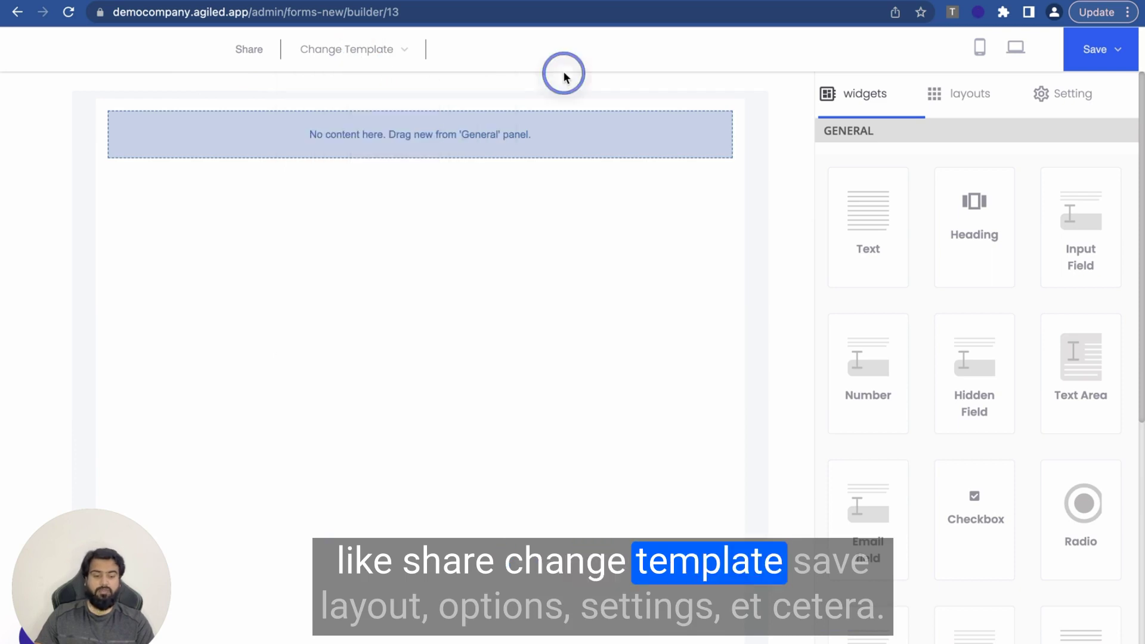
left_click(1118, 60)
left_click(943, 94)
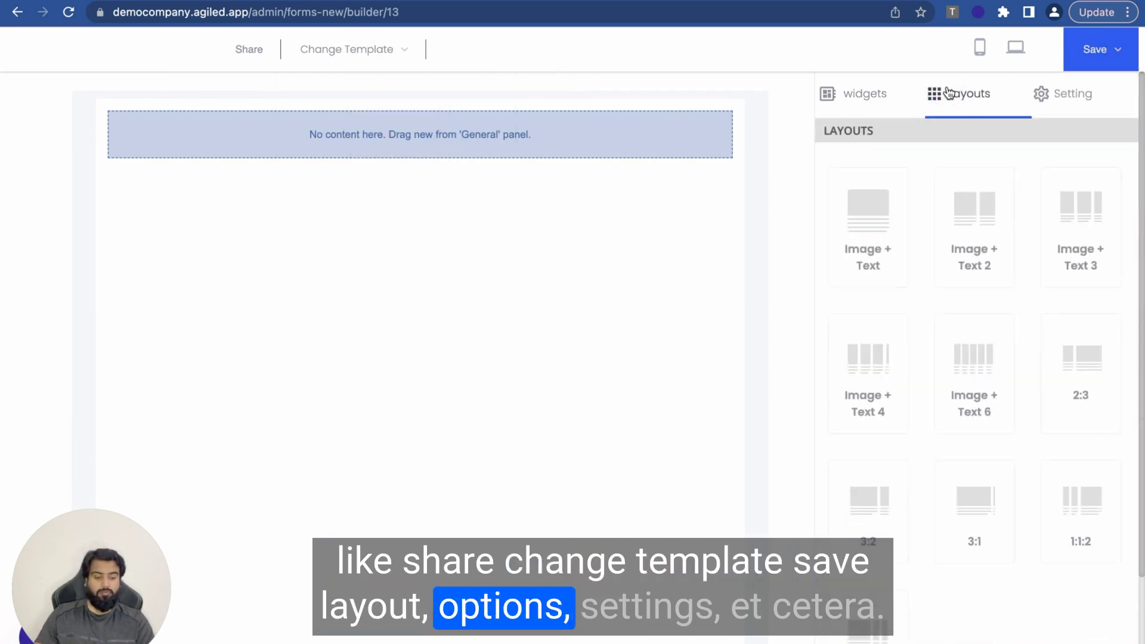
left_click(1080, 102)
left_click(876, 101)
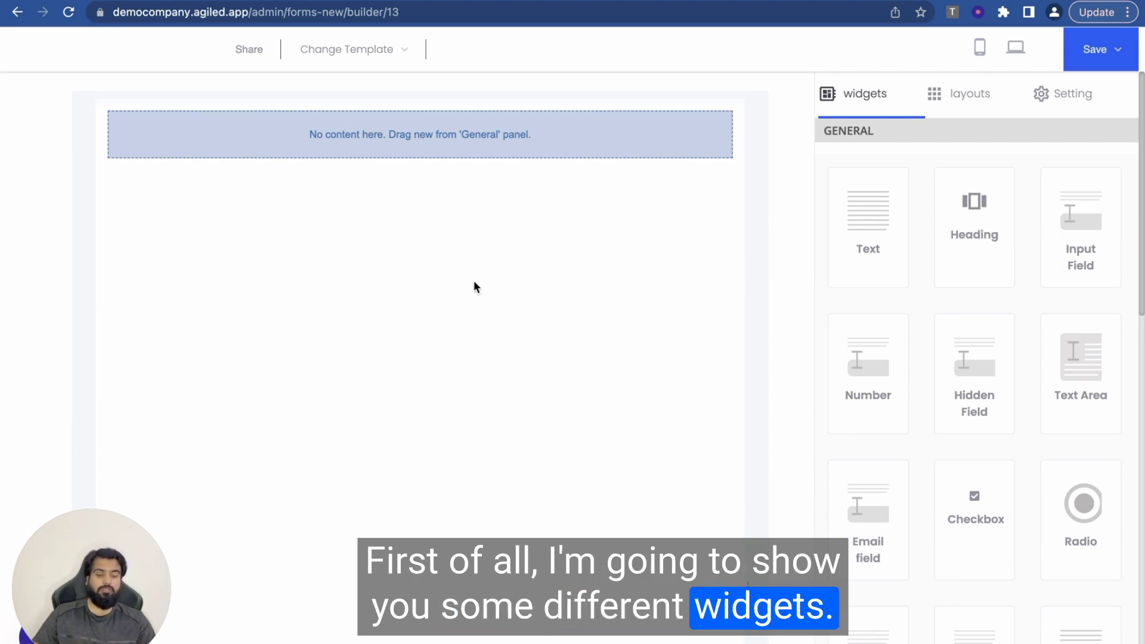
Add a Heading widget to the empty form and change its text to "Contact Us".
left_click_drag(972, 229, 620, 127)
left_click(233, 123)
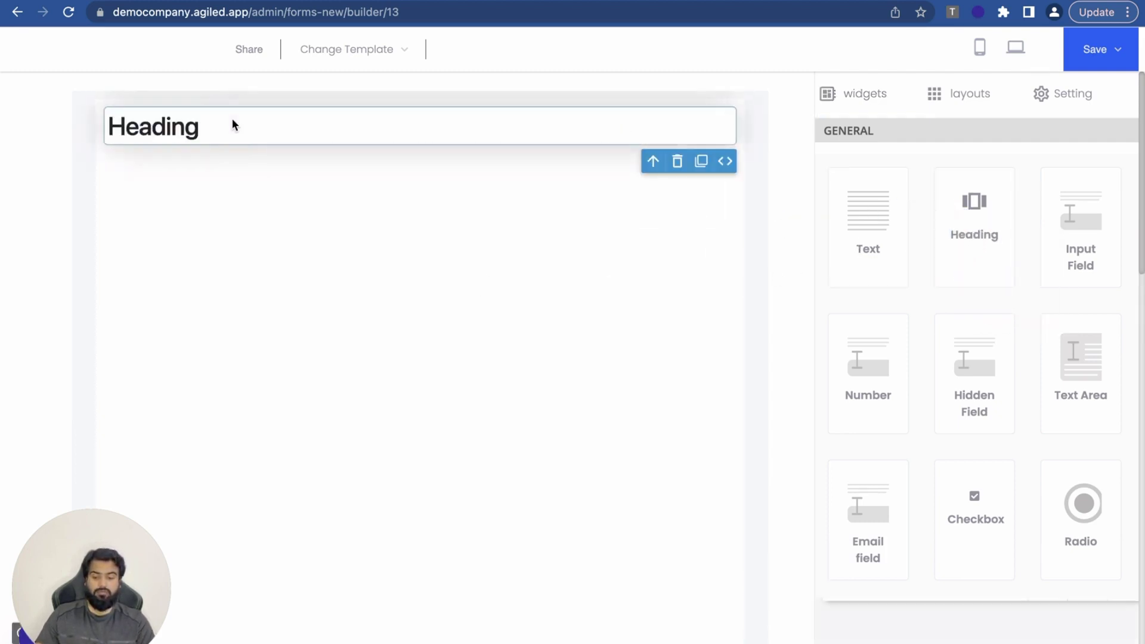
left_click(168, 124)
left_click(170, 125)
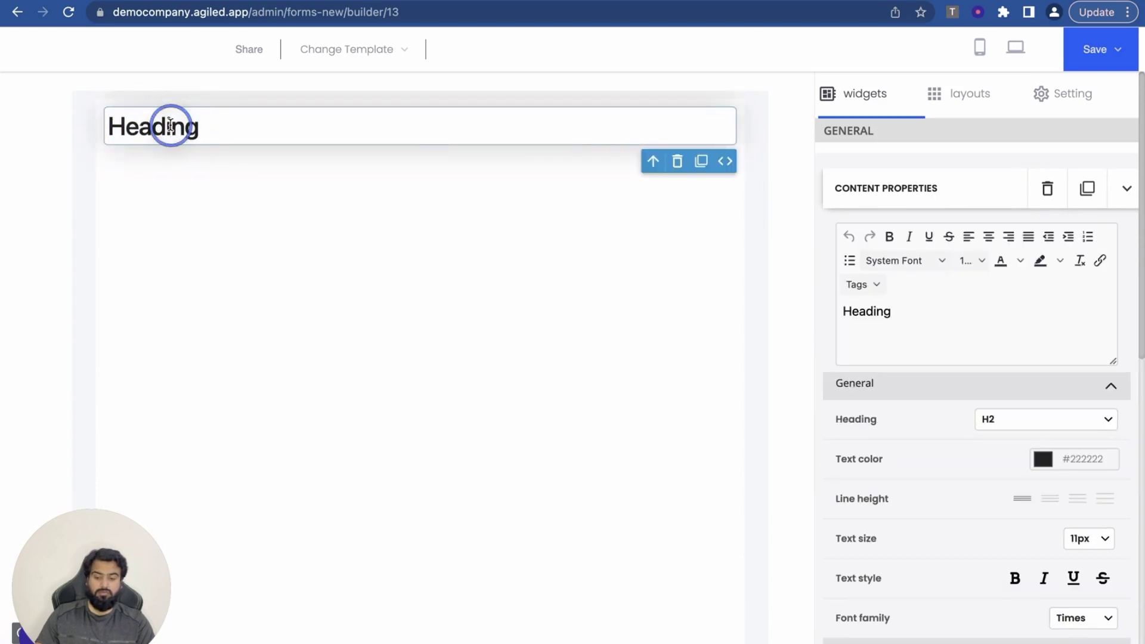
double_click(865, 309)
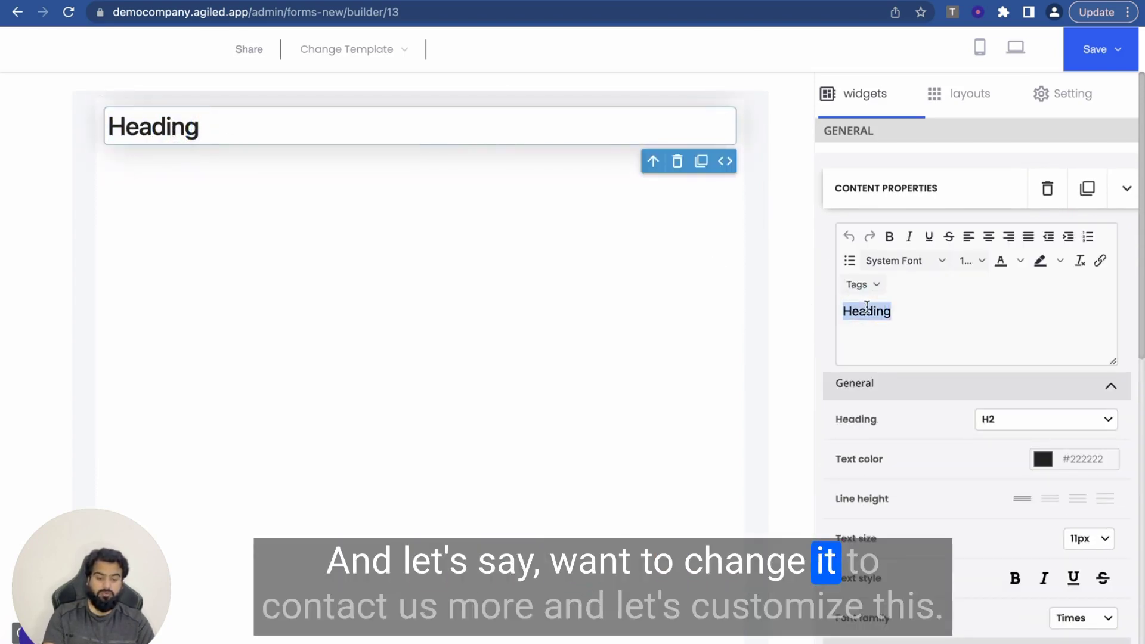
key("BackSpace")
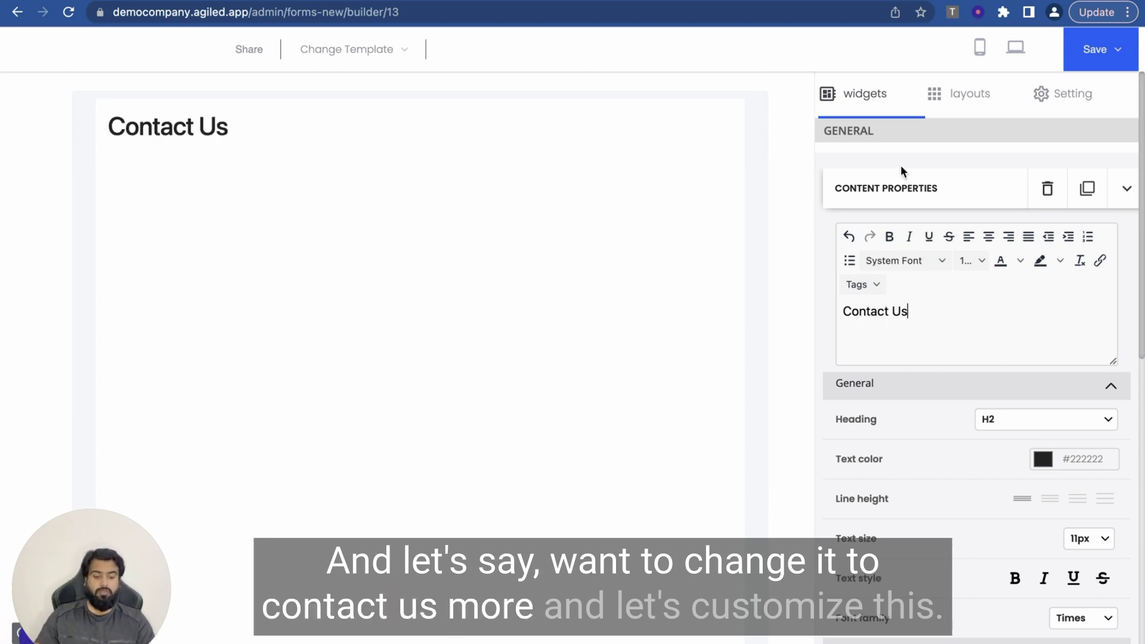
left_click(842, 105)
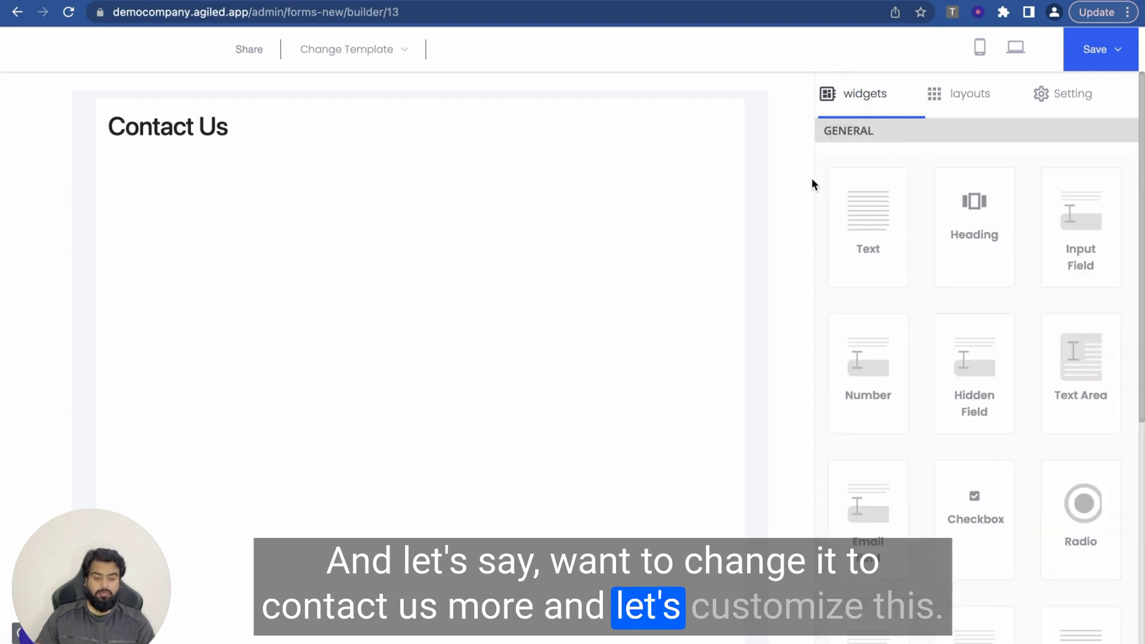
Center the "Contact Us" heading and review its remaining text, background and block properties.
left_click(200, 121)
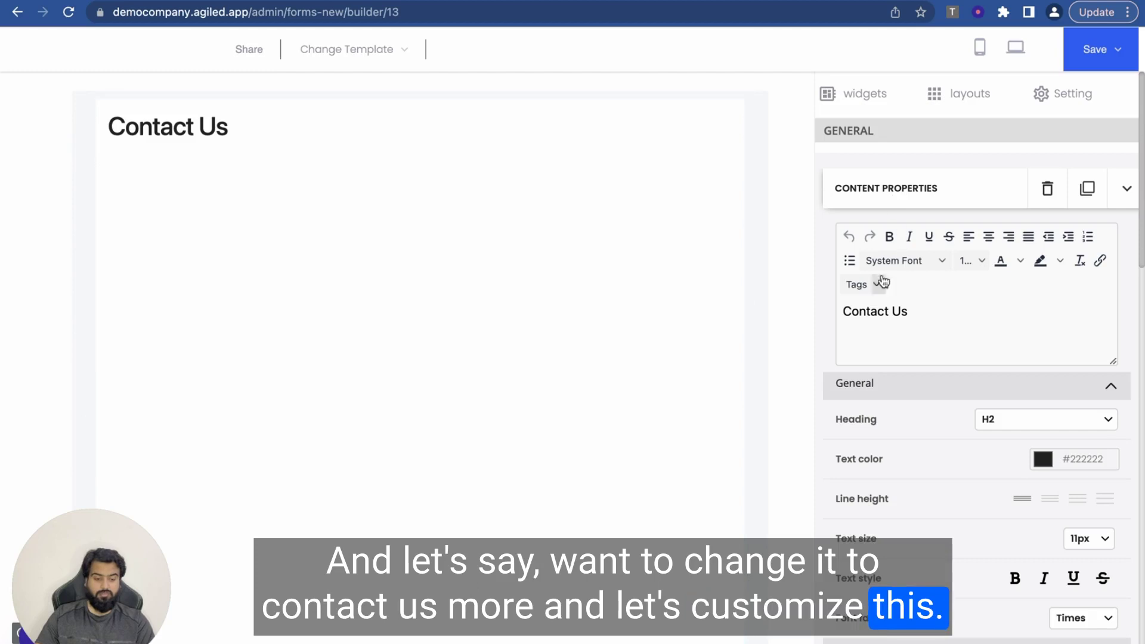
double_click(866, 311)
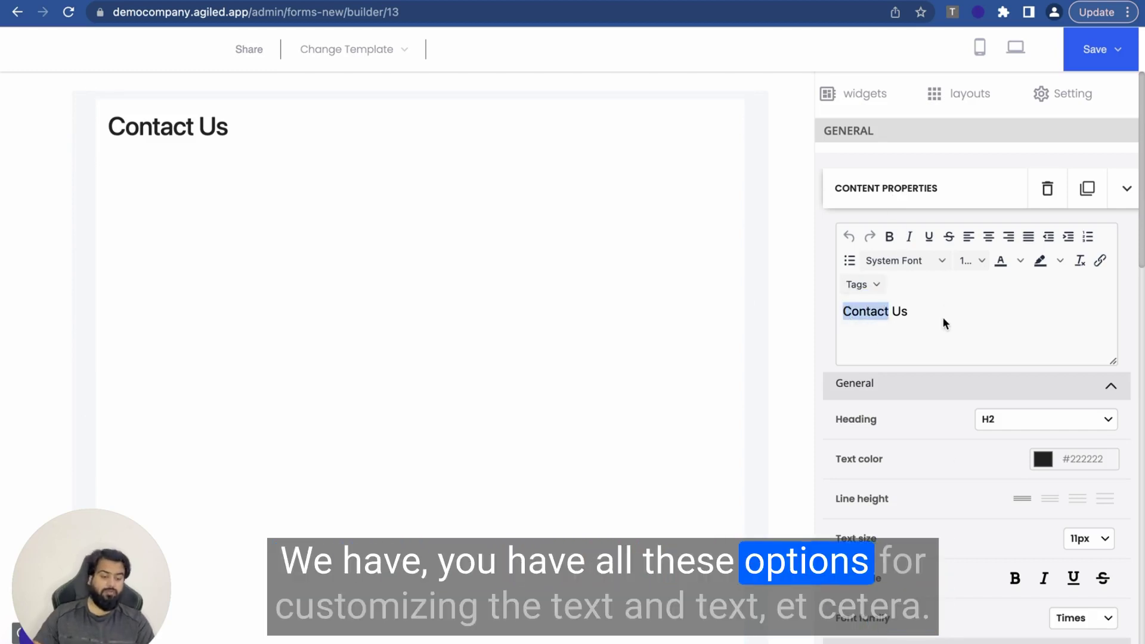
scroll(947, 454, "down", 3)
scroll(947, 460, "down", 4)
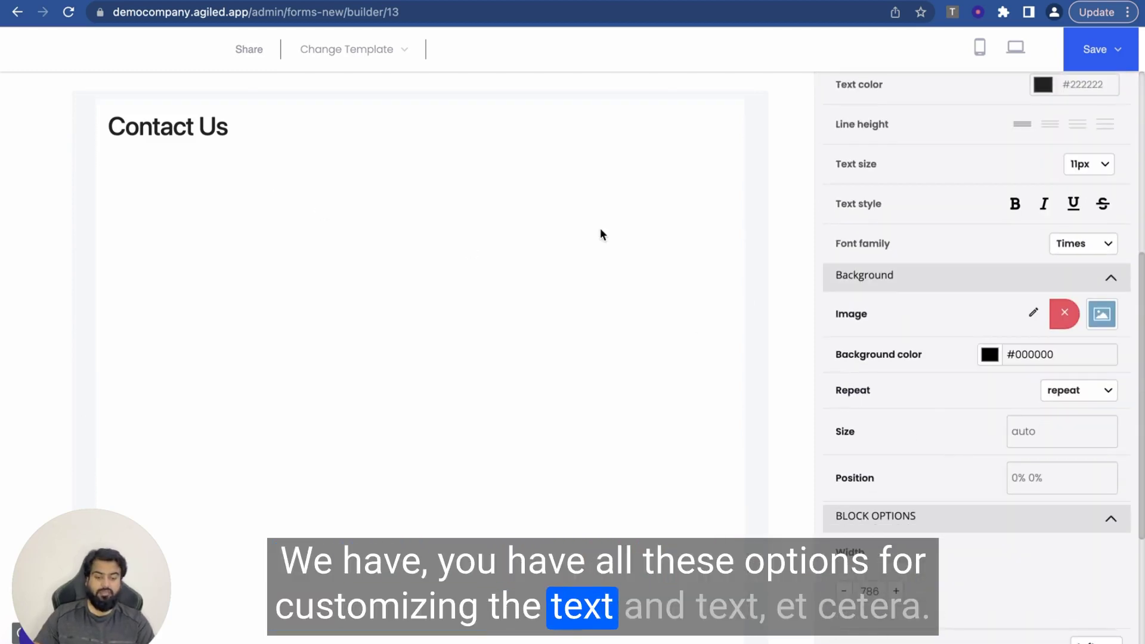
scroll(968, 292, "up", 3)
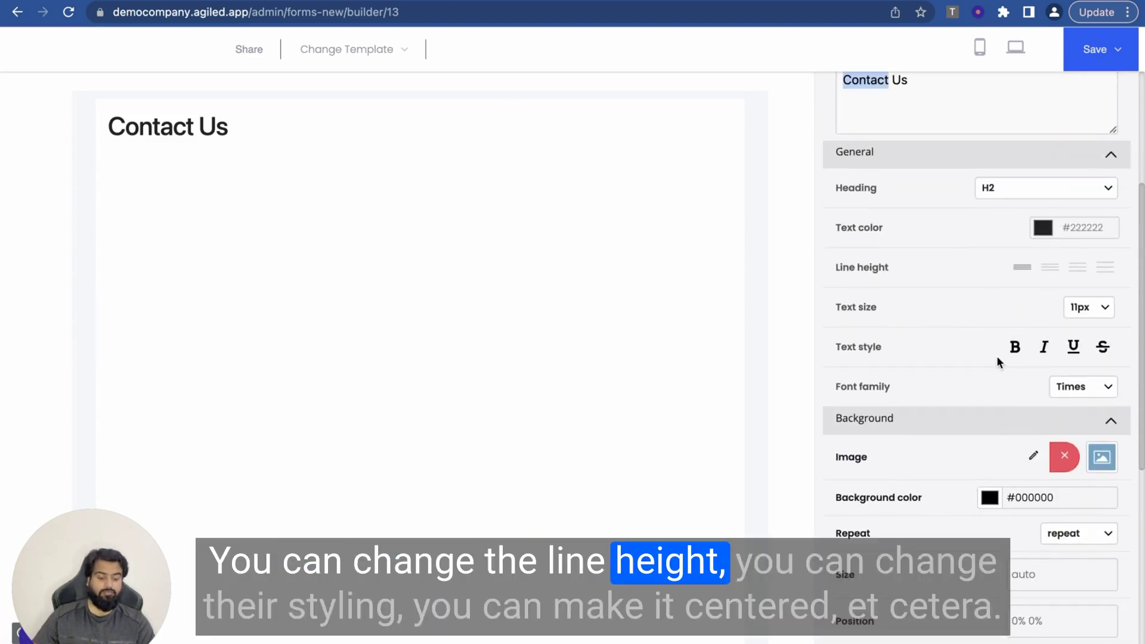
scroll(997, 360, "up", 3)
scroll(997, 355, "up", 1)
left_click(989, 236)
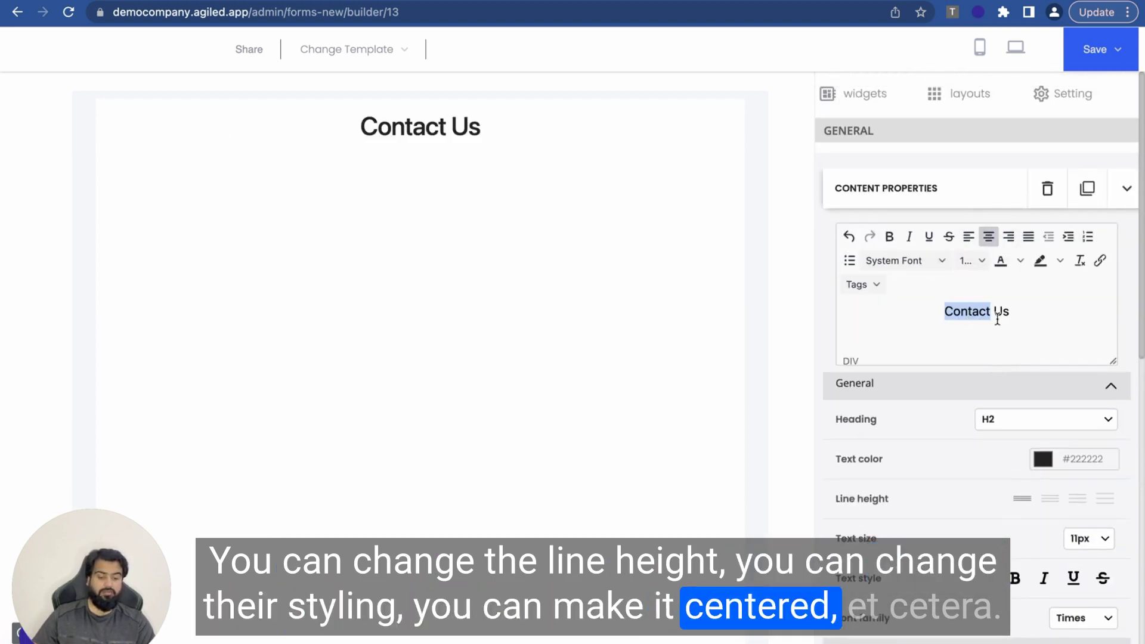
scroll(889, 370, "down", 5)
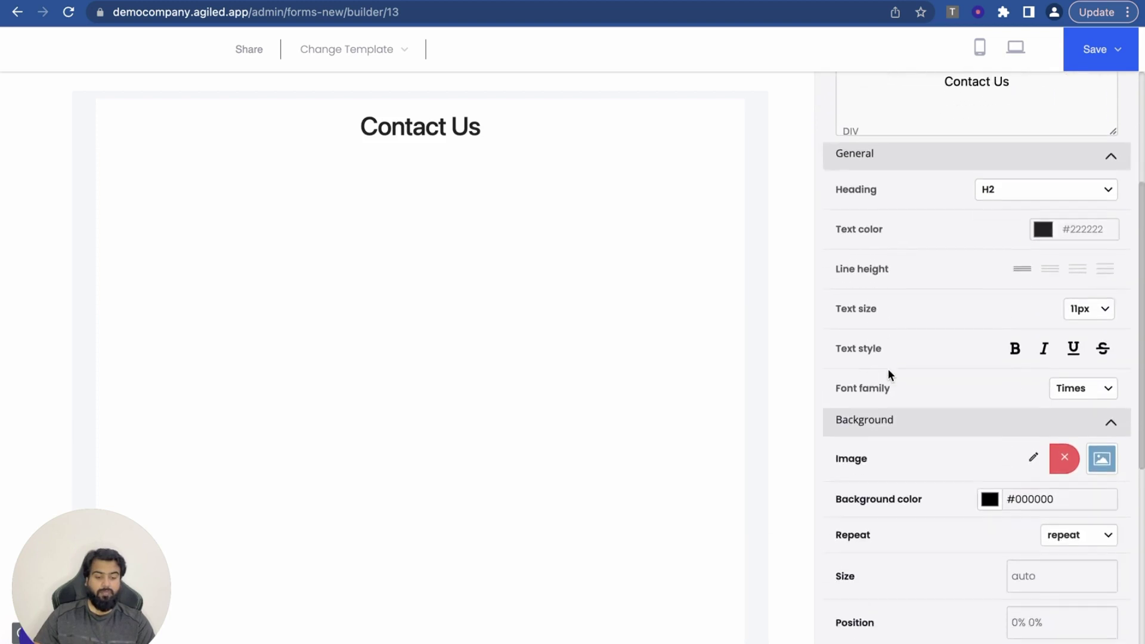
scroll(889, 373, "down", 2)
scroll(888, 373, "up", 6)
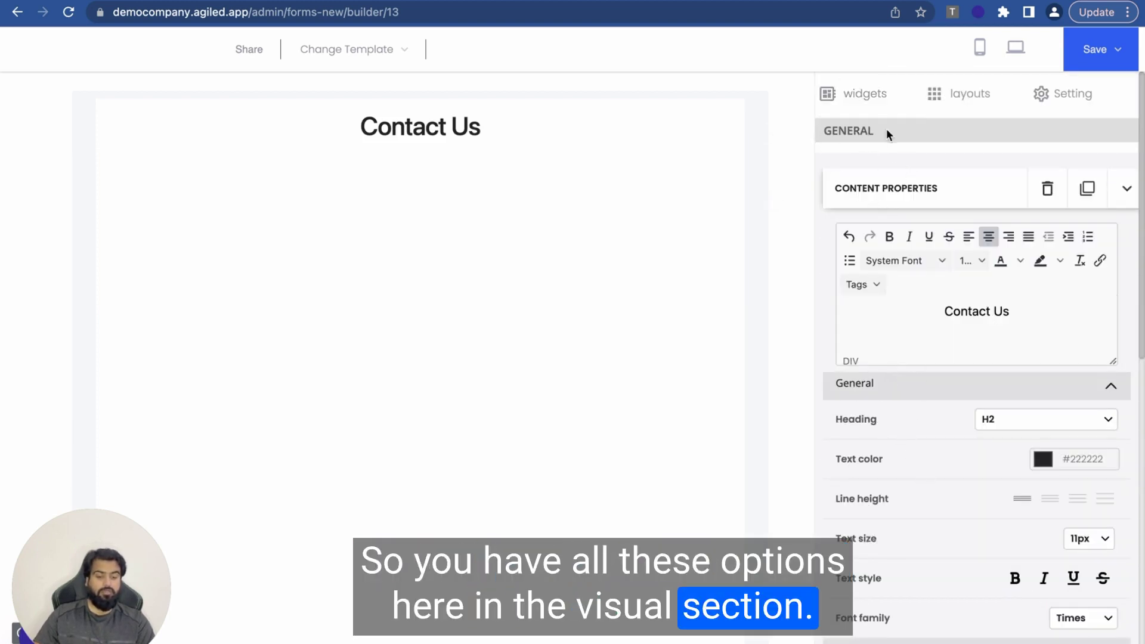
Add a Text block below the "Contact Us" heading and open its content properties.
left_click(884, 95)
left_click_drag(867, 215, 352, 134)
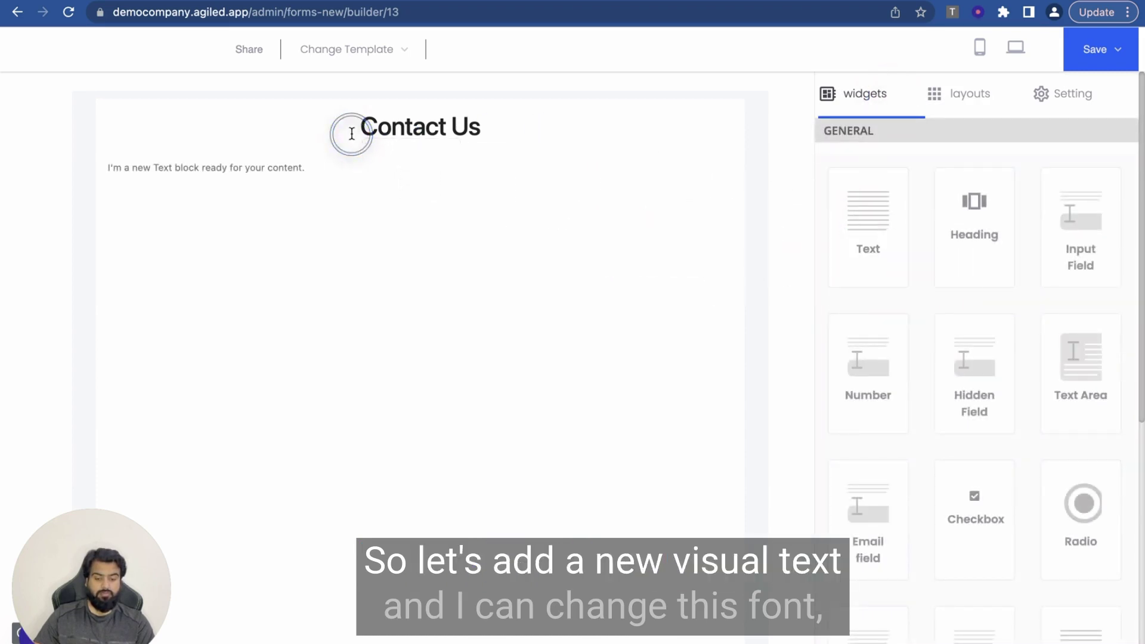
left_click(281, 167)
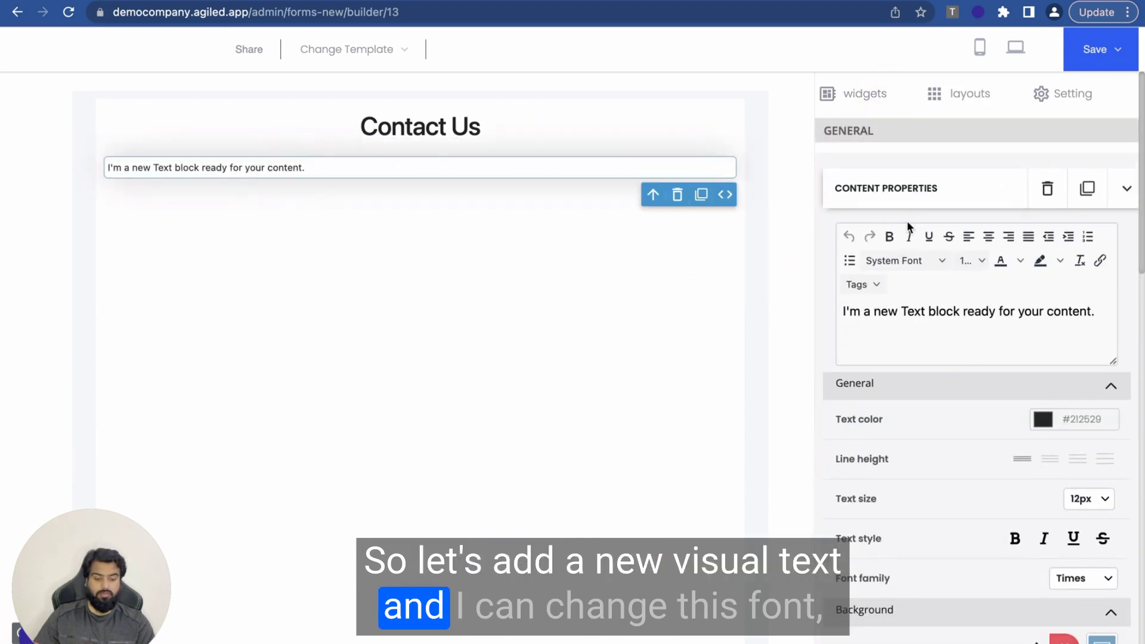
Set the Text block's text size to 18px and replace its content with "Leave your details below so our team can contact you.".
triple_click(901, 311)
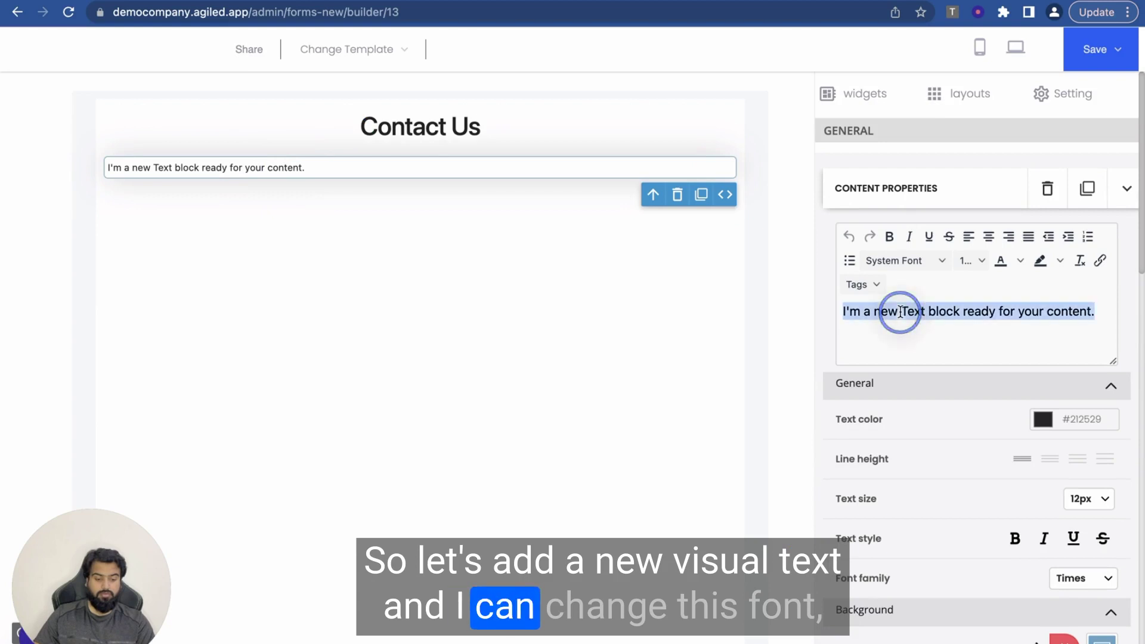
left_click(1091, 502)
left_click(1088, 549)
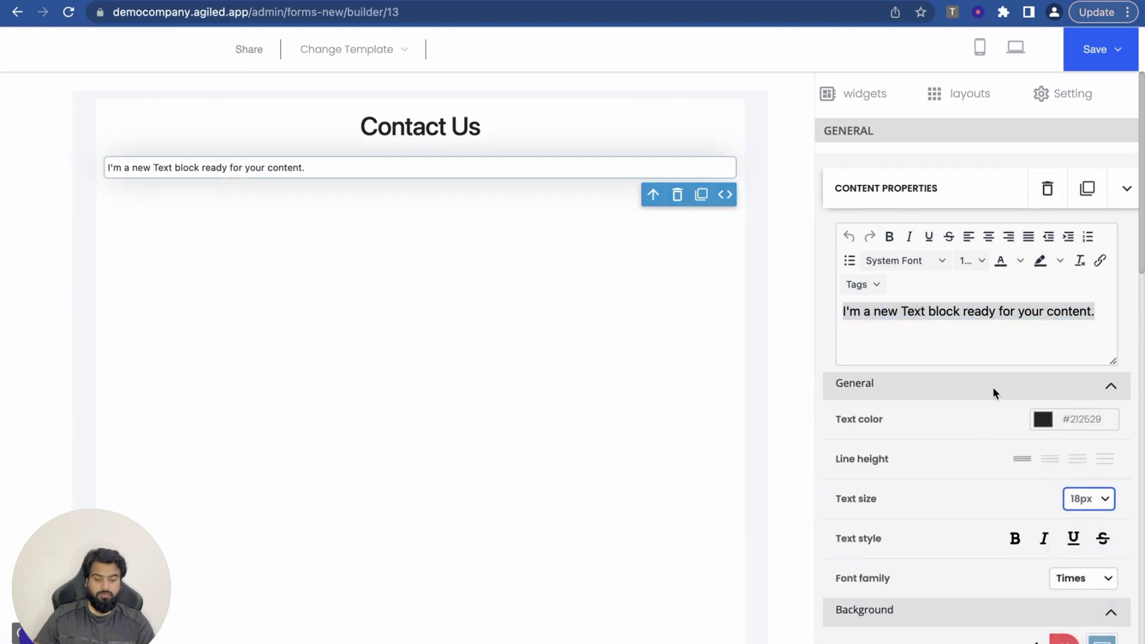
triple_click(913, 310)
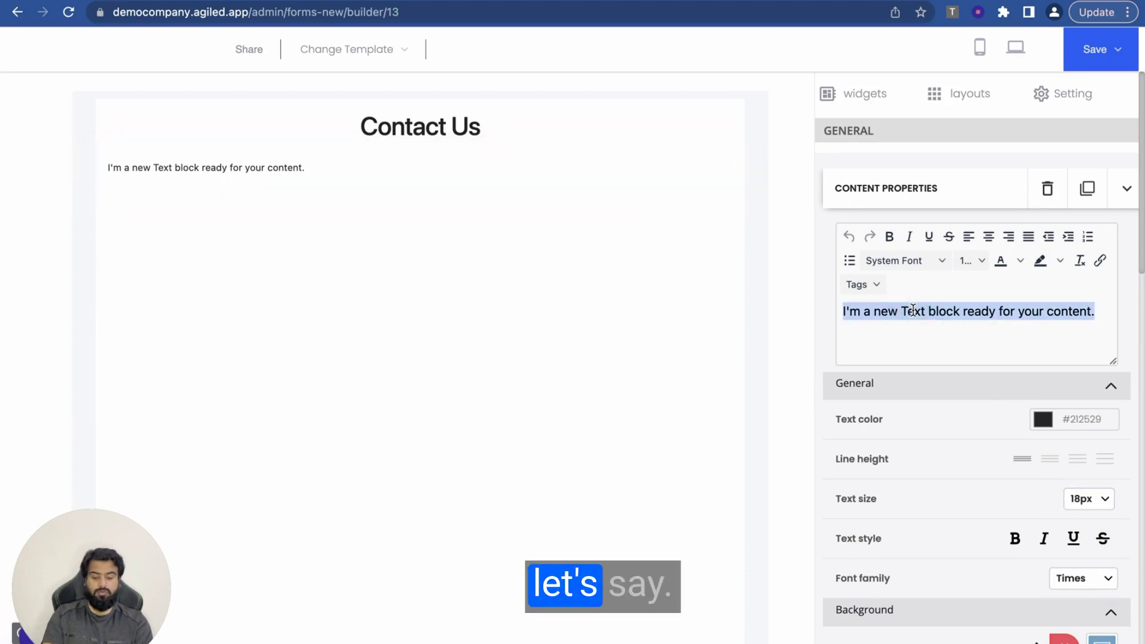
type("COntac")
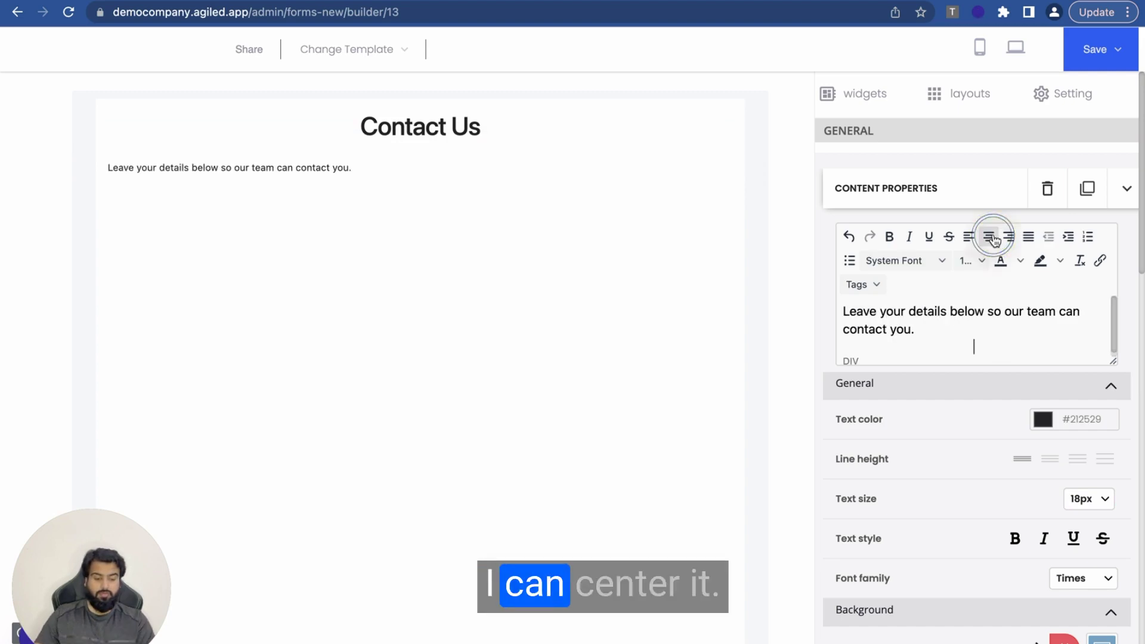
Review the font choices for the sentence below the heading and set its font size to 14pt.
triple_click(909, 328)
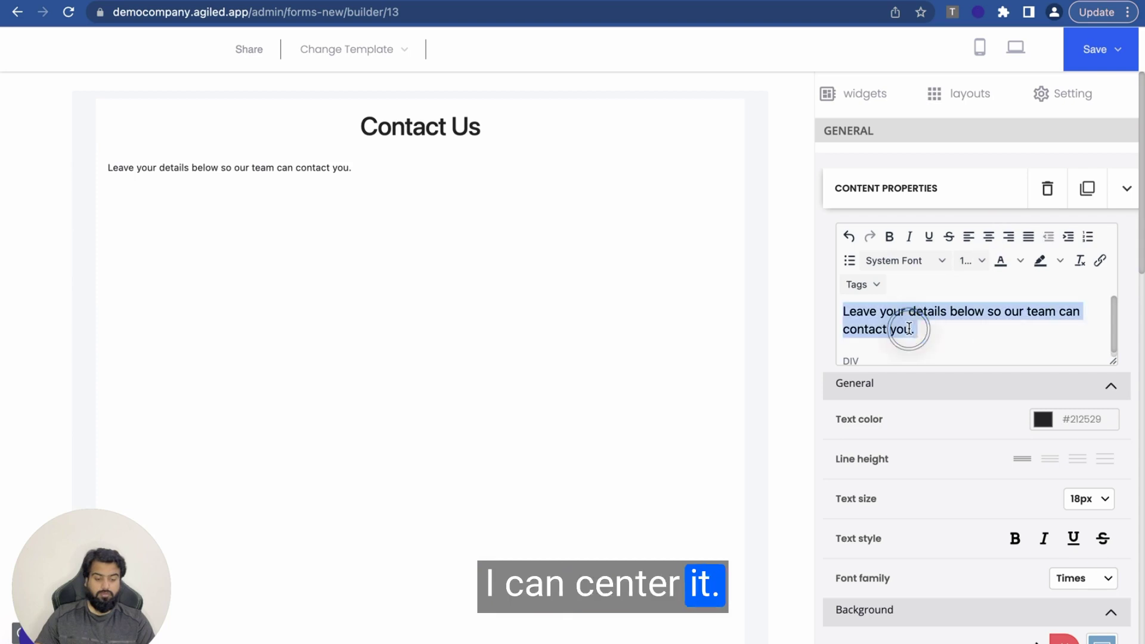
left_click(906, 261)
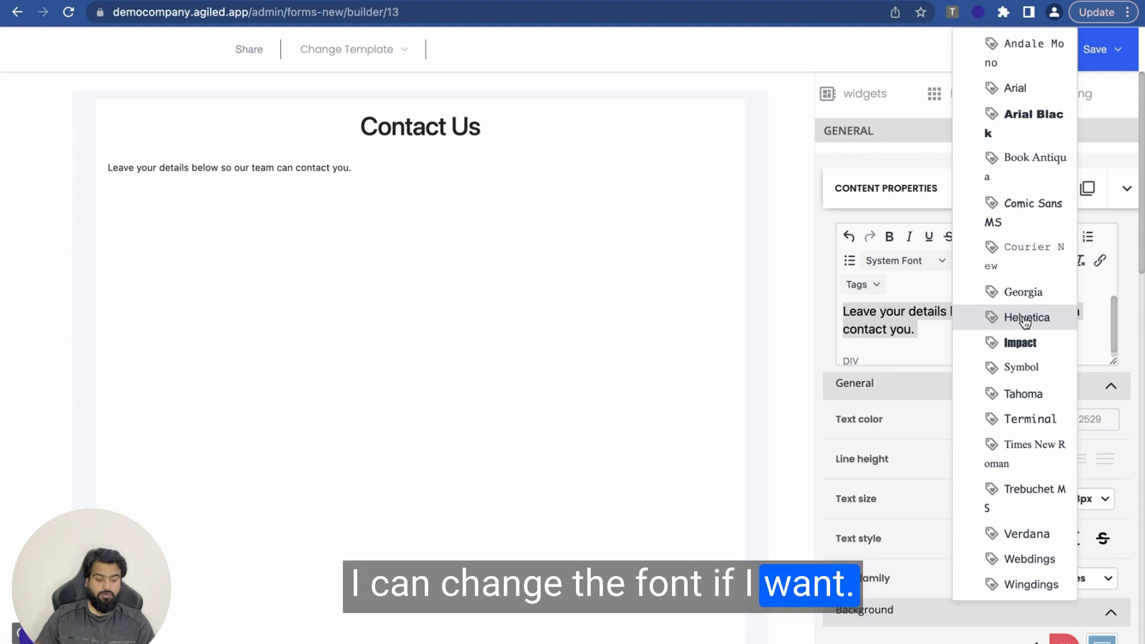
left_click(898, 350)
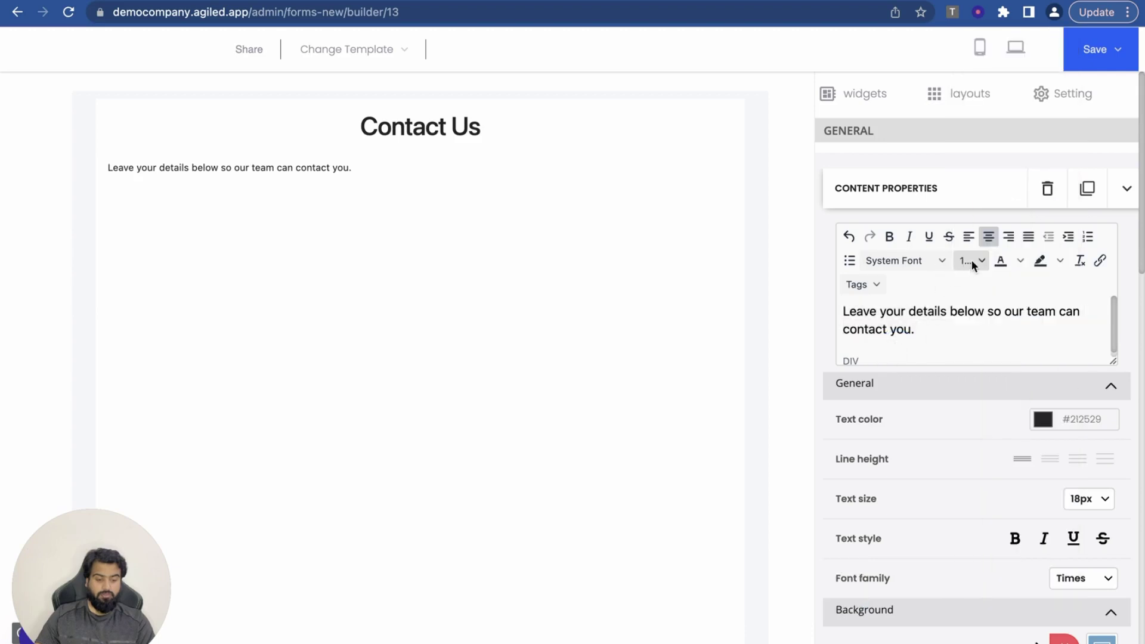
triple_click(910, 323)
left_click(971, 260)
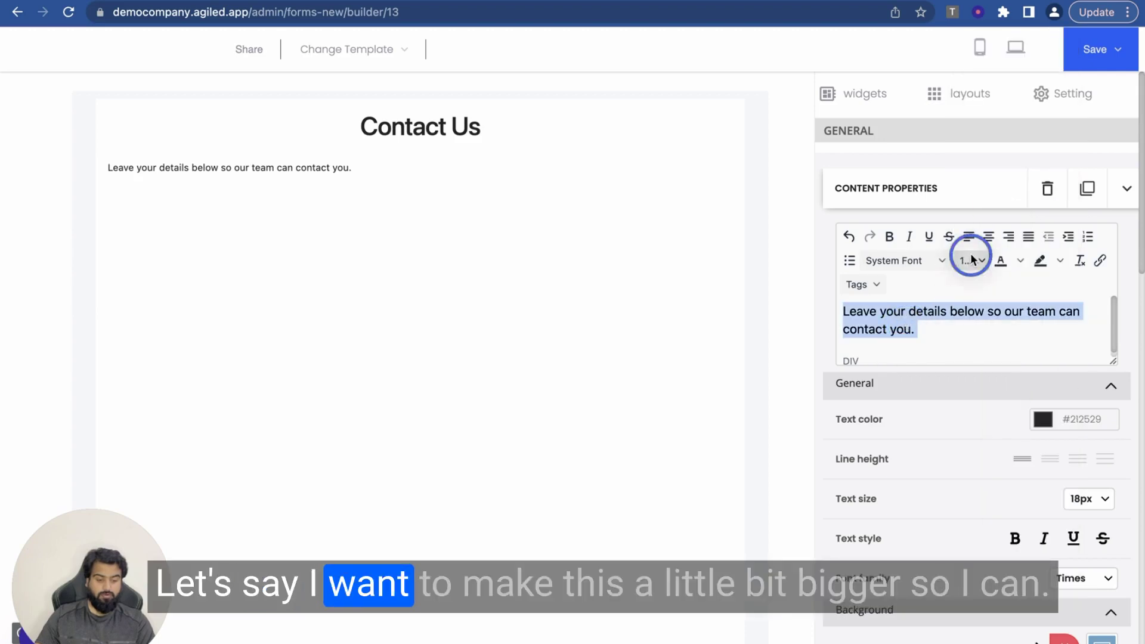
left_click(987, 399)
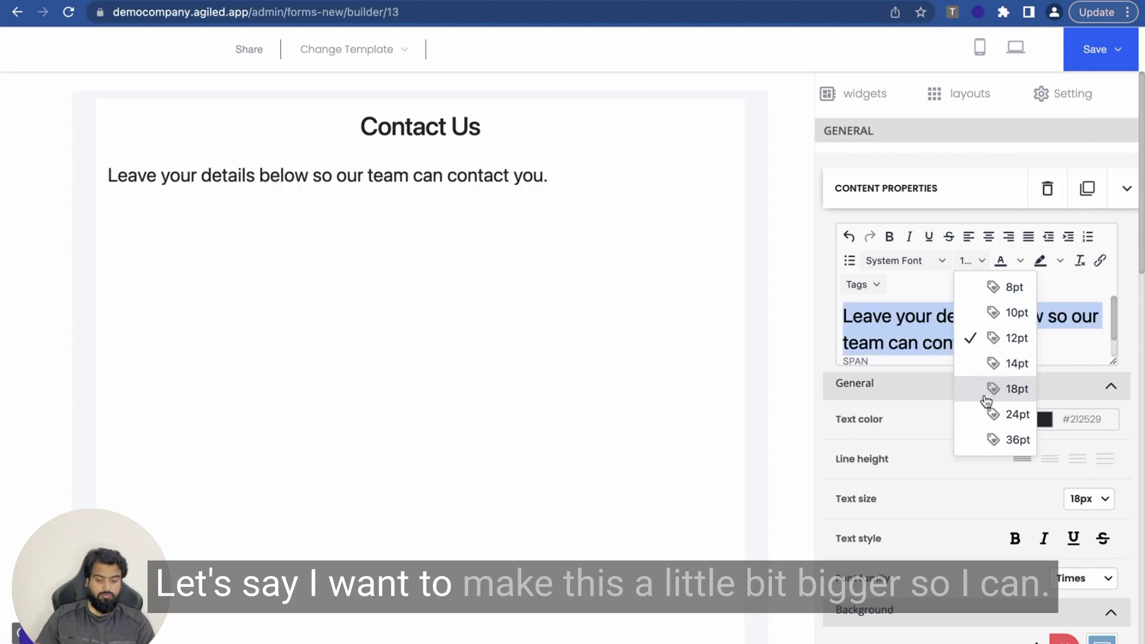
left_click(998, 364)
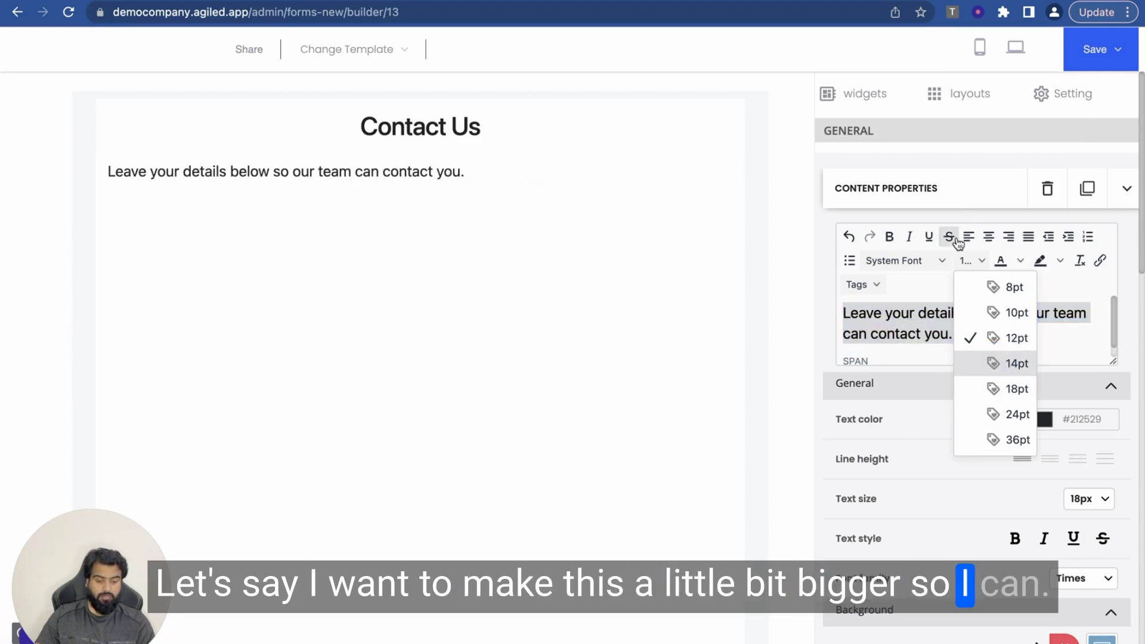
Center the "Leave your details below" sentence and check the block's remaining properties.
left_click(987, 237)
left_click(988, 237)
left_click(899, 326)
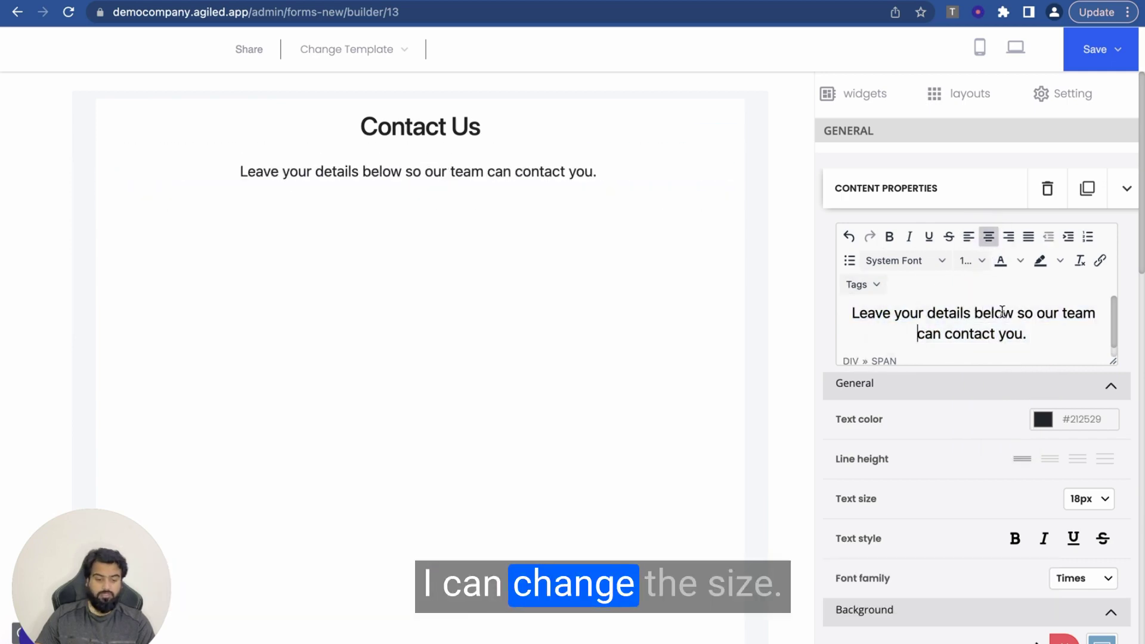
scroll(994, 382, "down", 4)
scroll(996, 381, "up", 4)
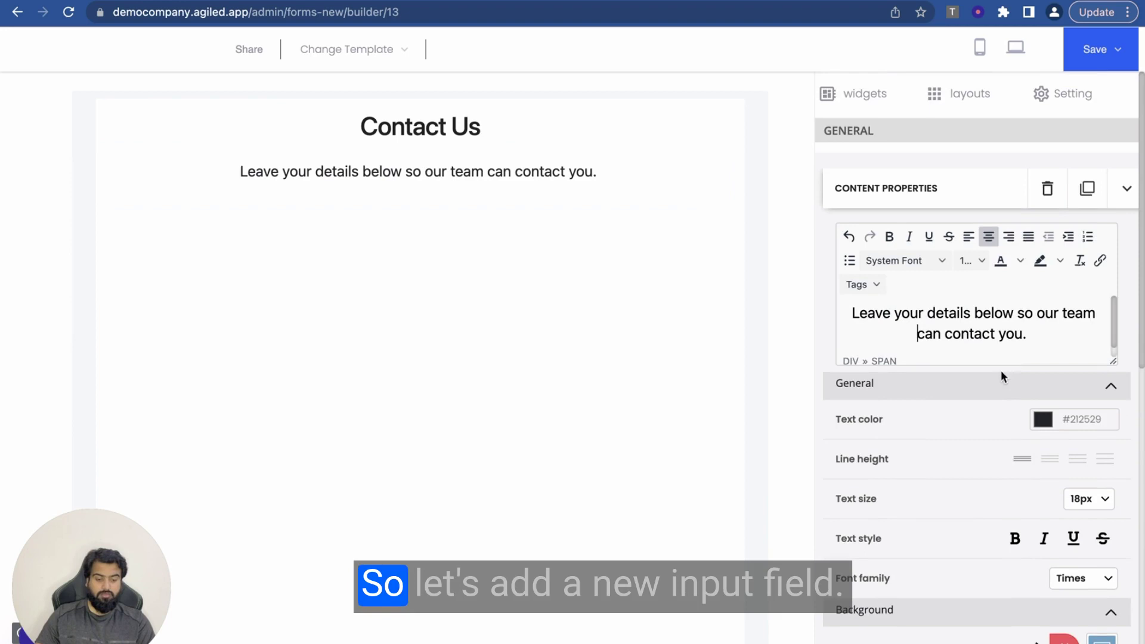
Add an Input Field widget below the centered sentence and open the whole field's content properties.
left_click(828, 93)
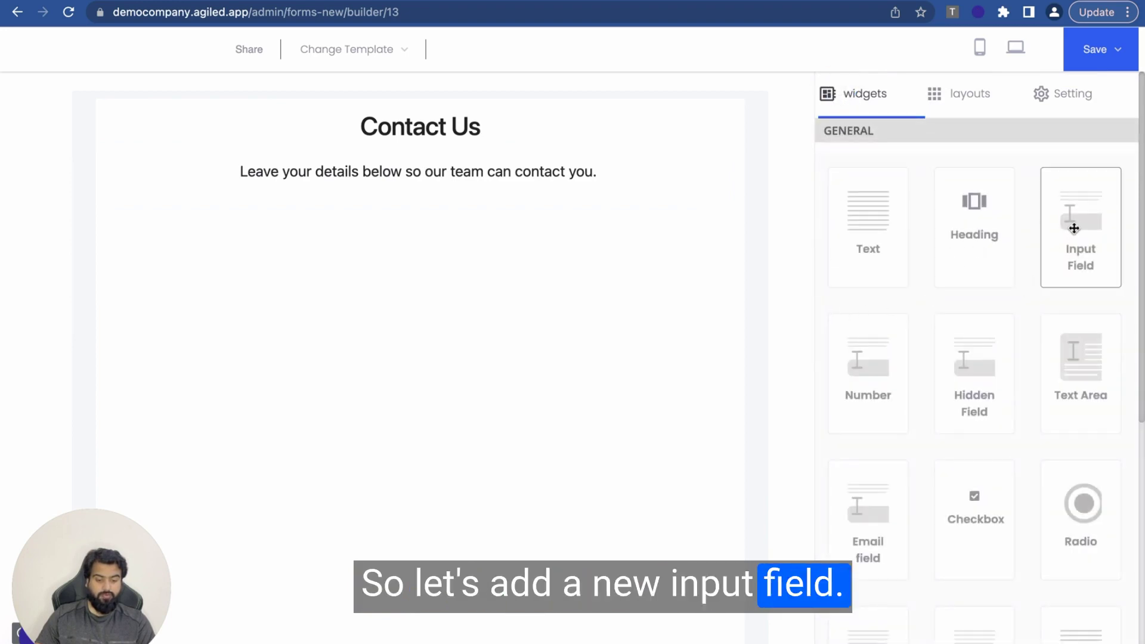
left_click_drag(1071, 225, 586, 206)
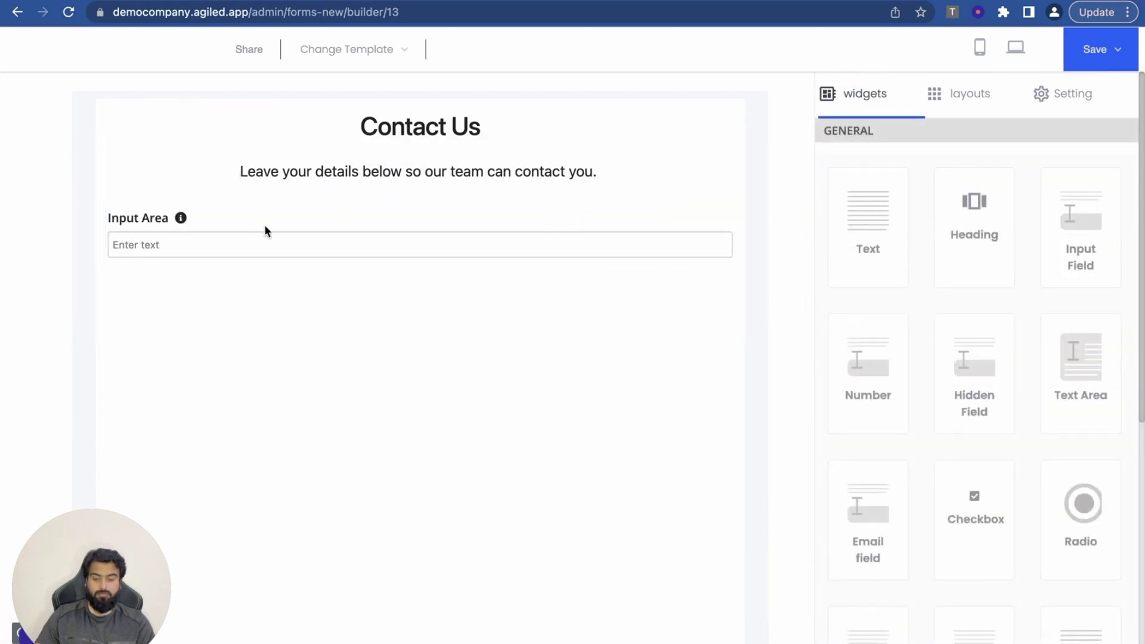
left_click(248, 234)
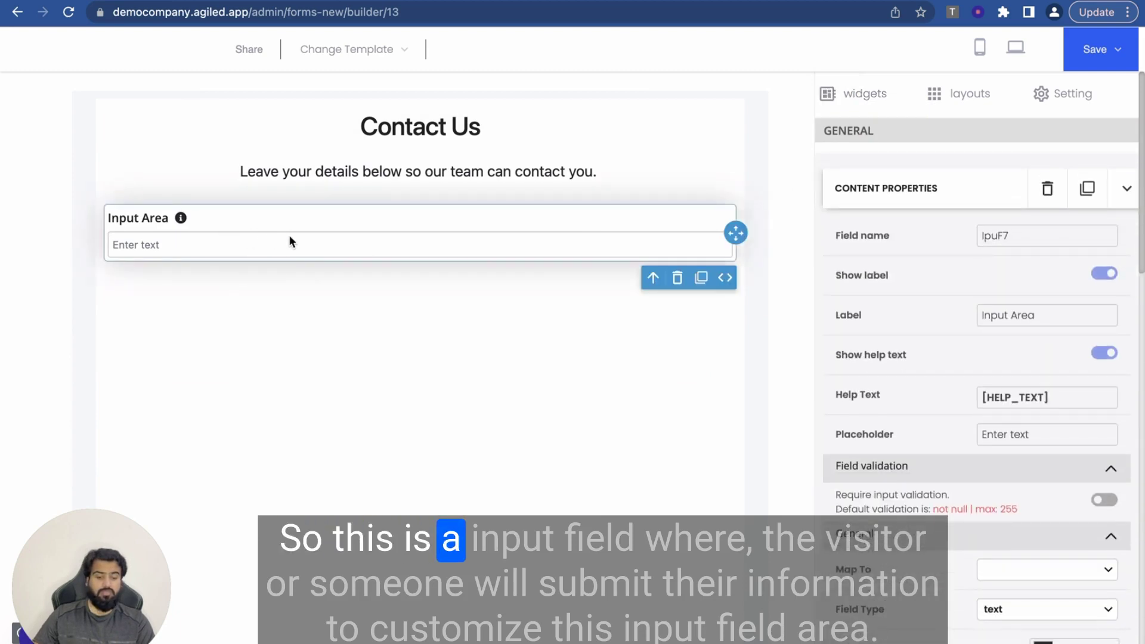
left_click(403, 246)
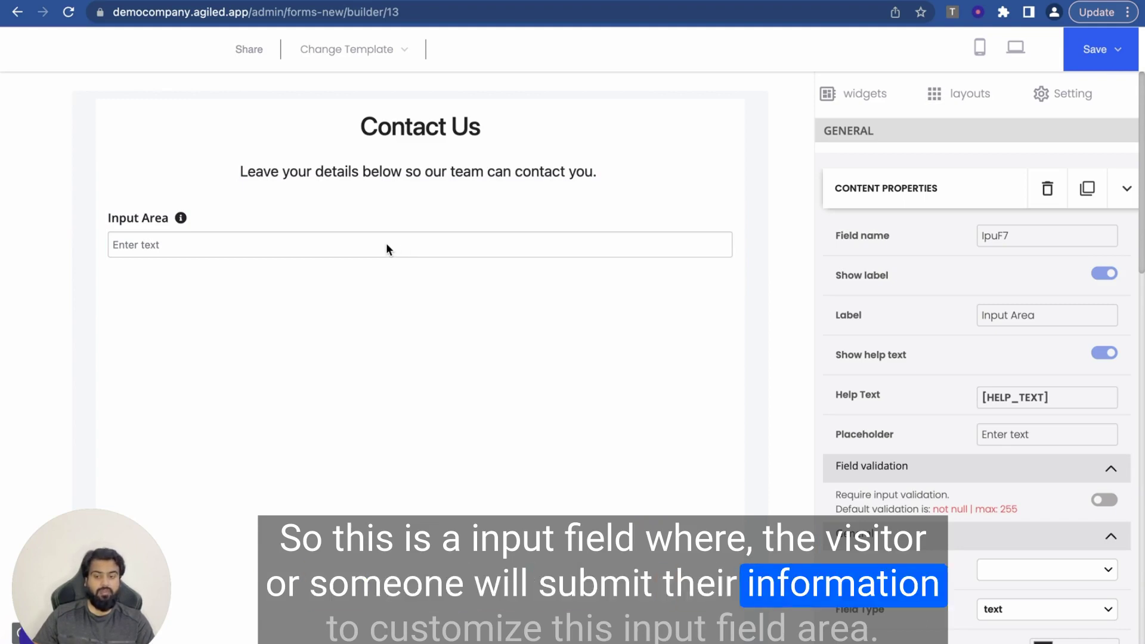
left_click(226, 220)
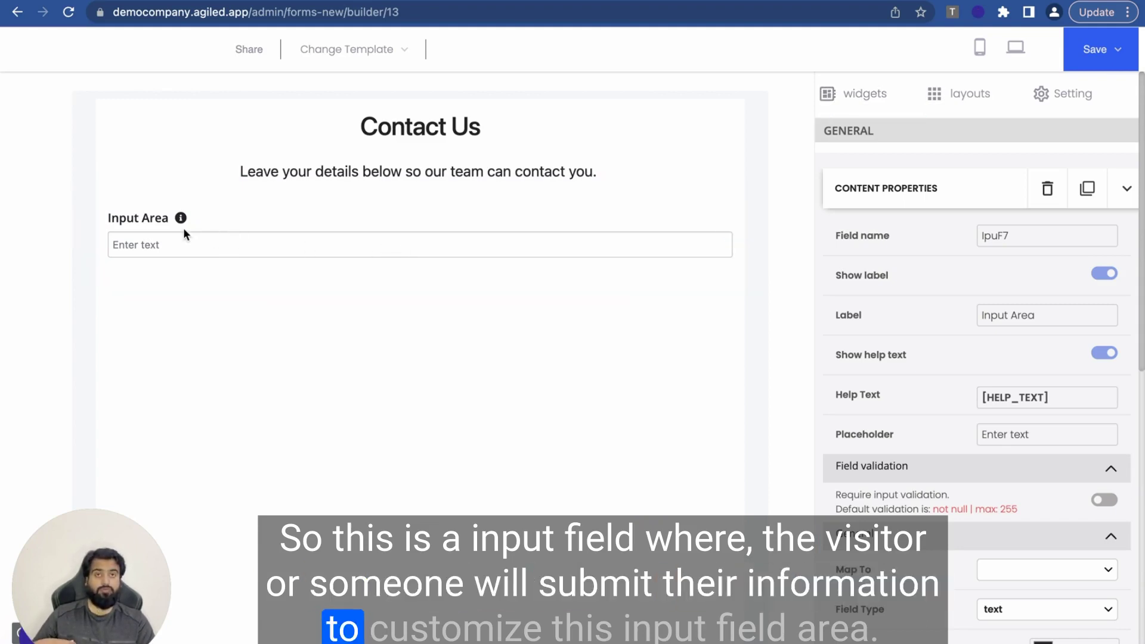
left_click(179, 220)
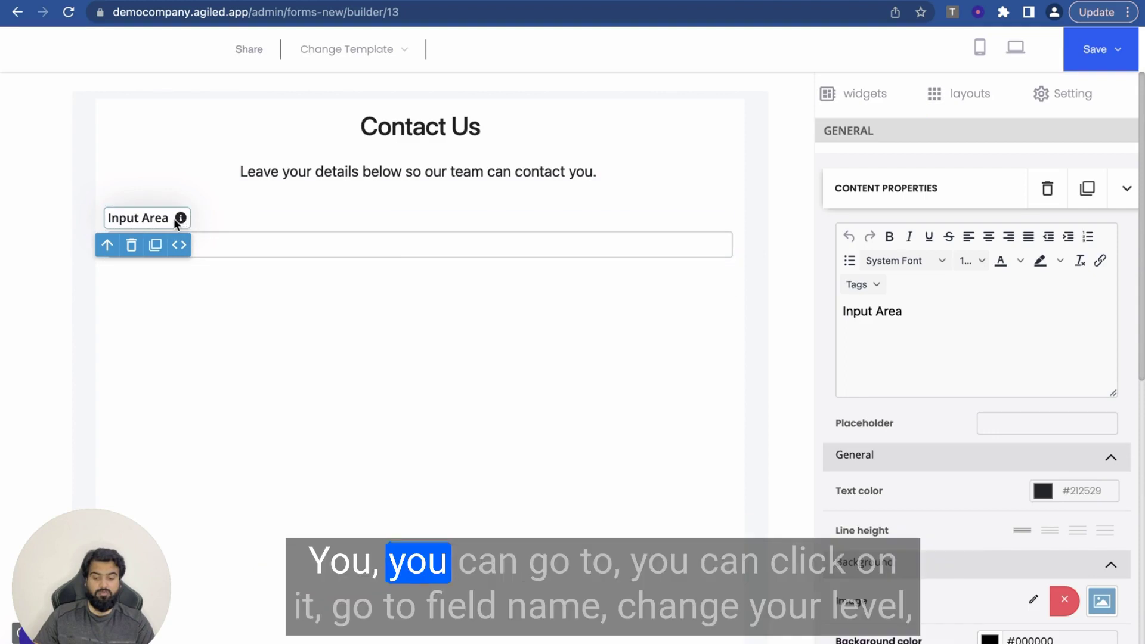
left_click(243, 230)
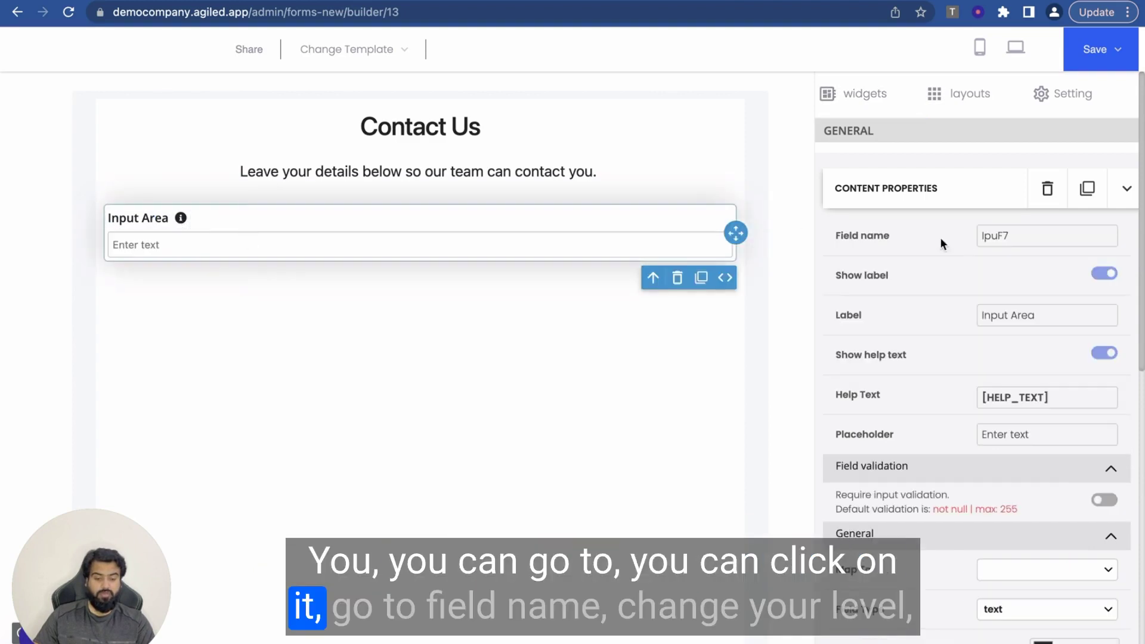
Change the input field's label to "Name" and turn off its help text.
left_click(1016, 237)
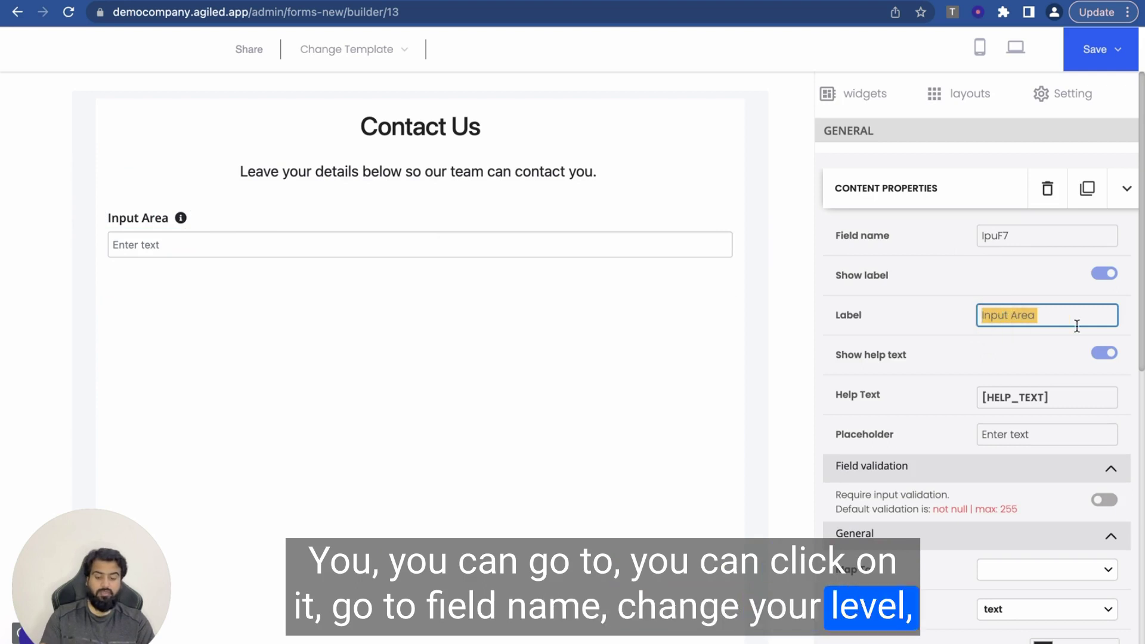
type("Name")
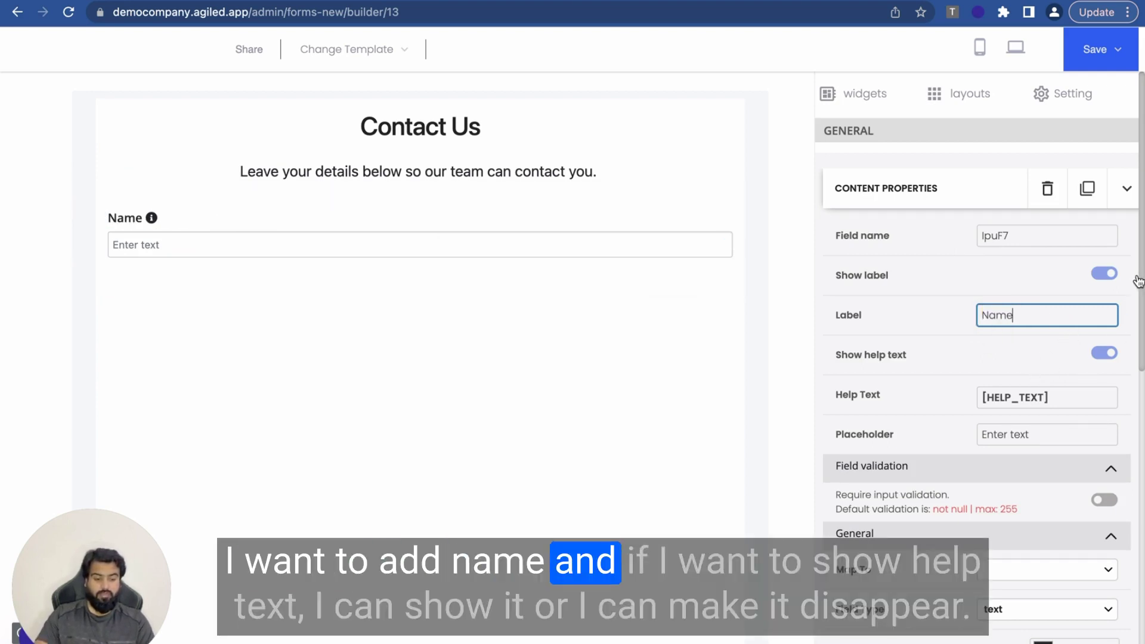
left_click(1095, 355)
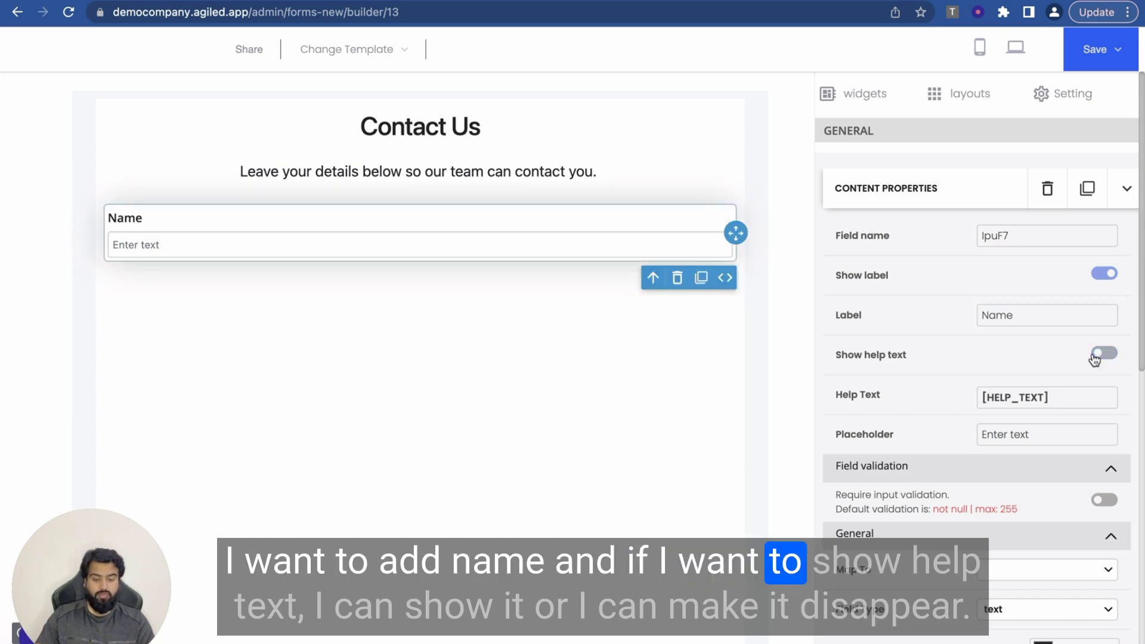
left_click(1095, 355)
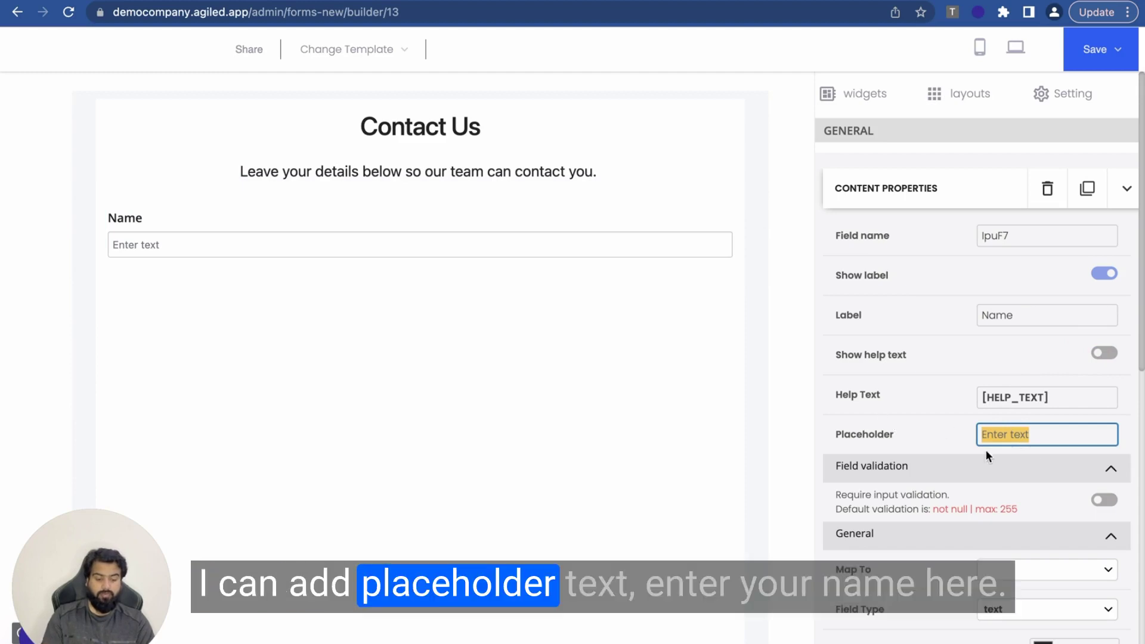
Set the Name field's placeholder to "Enter Your Name Here".
type("Enter ")
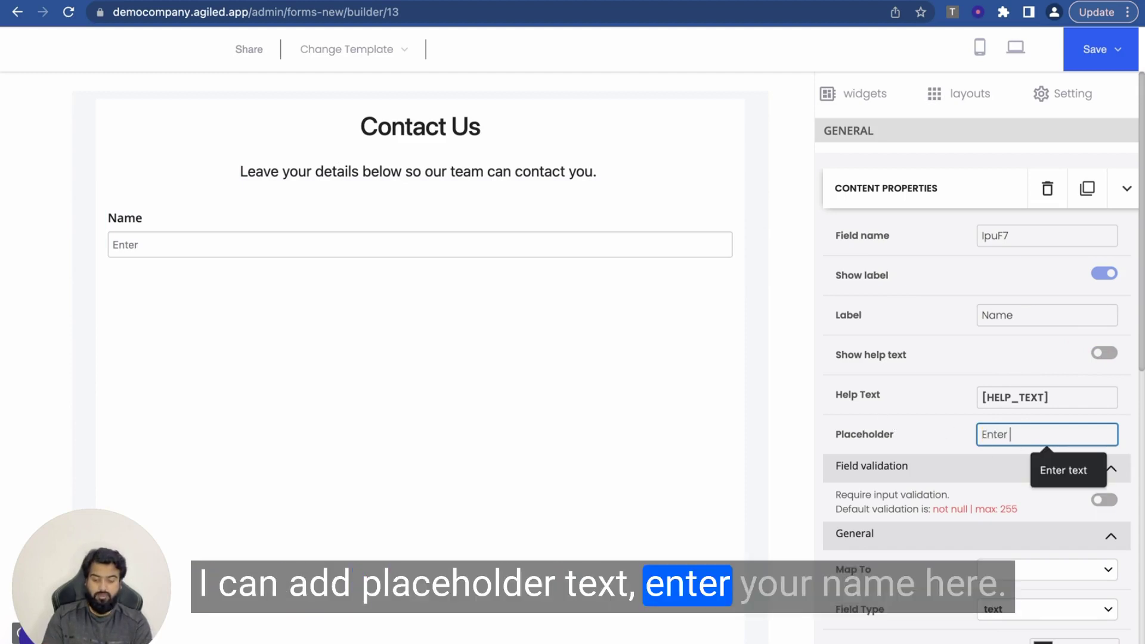
type("Your Name Here")
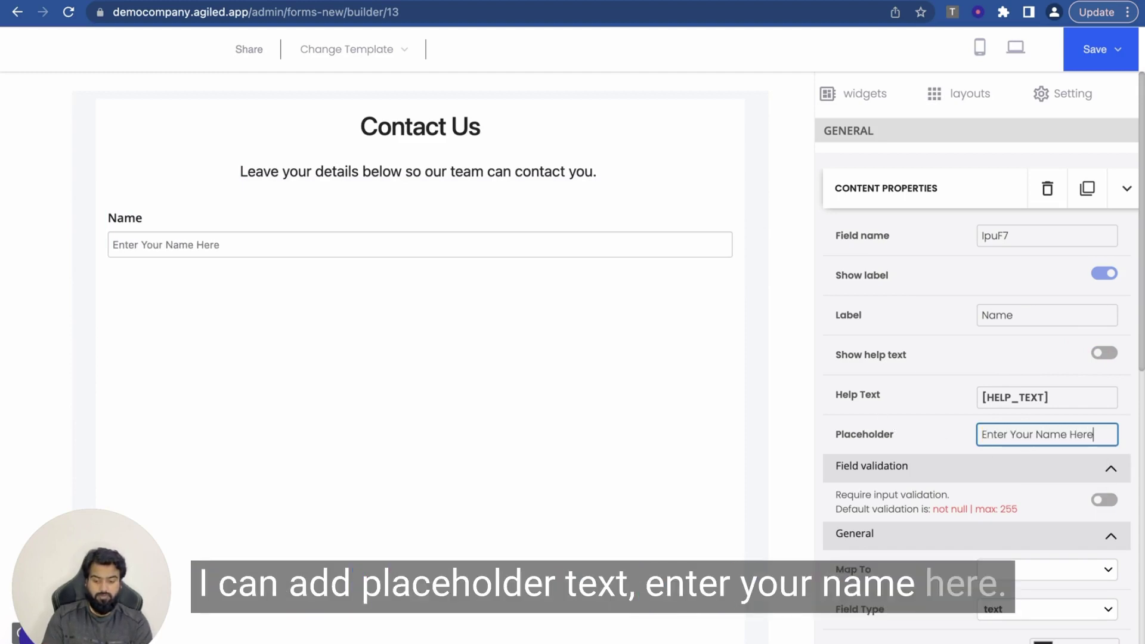
left_click(939, 450)
Look through the available CRM fields and map the Name field to first_name.
scroll(939, 450, "down", 4)
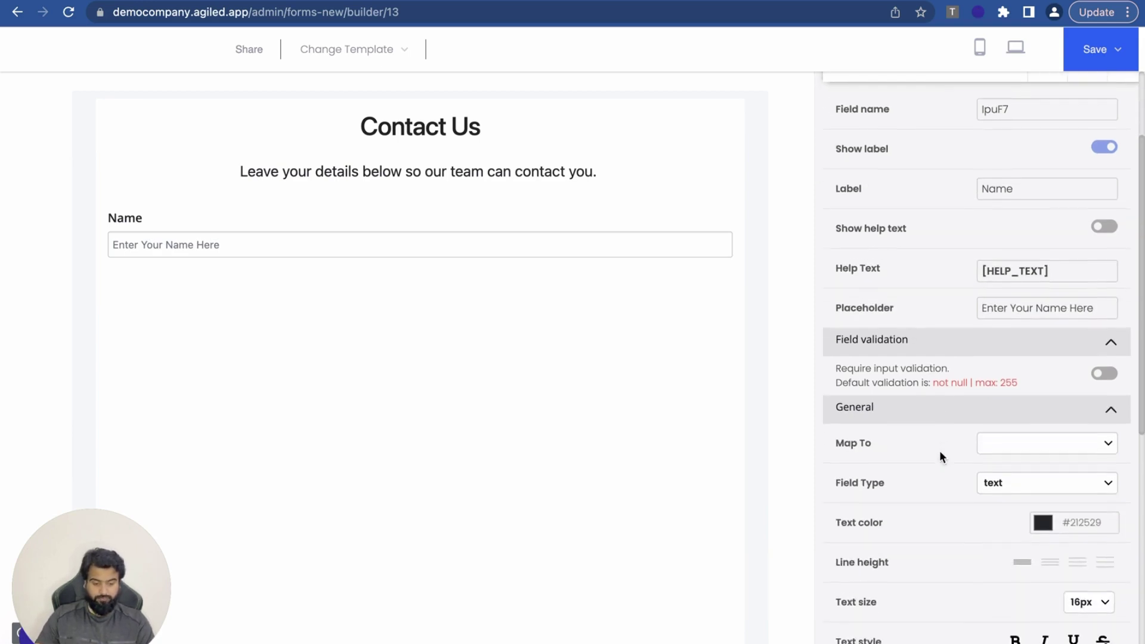
scroll(939, 457, "down", 2)
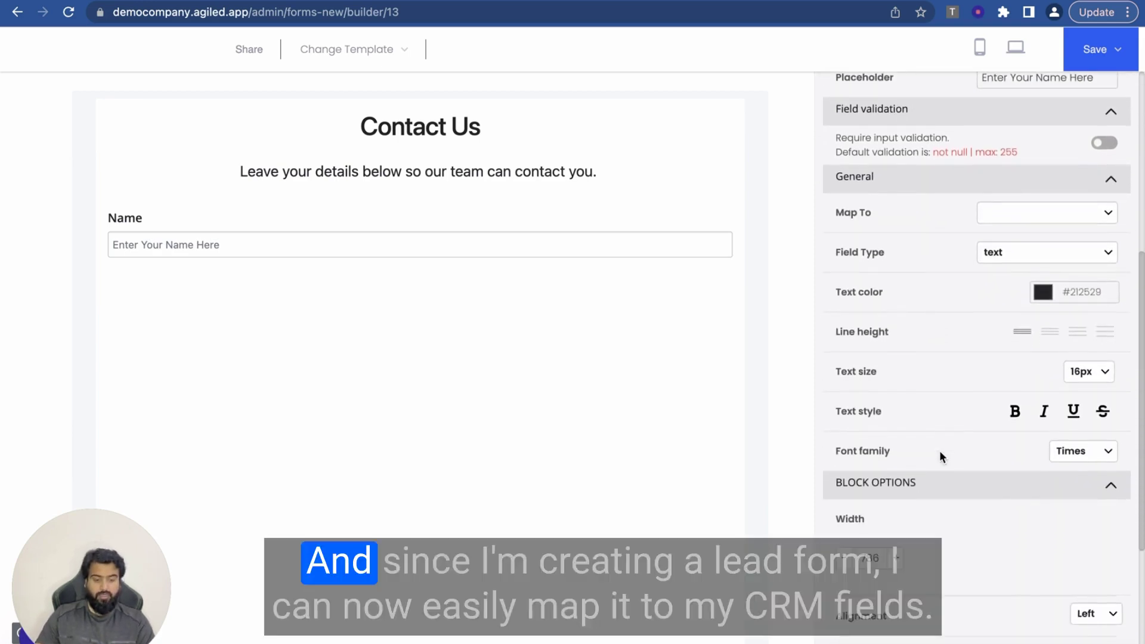
scroll(940, 456, "up", 1)
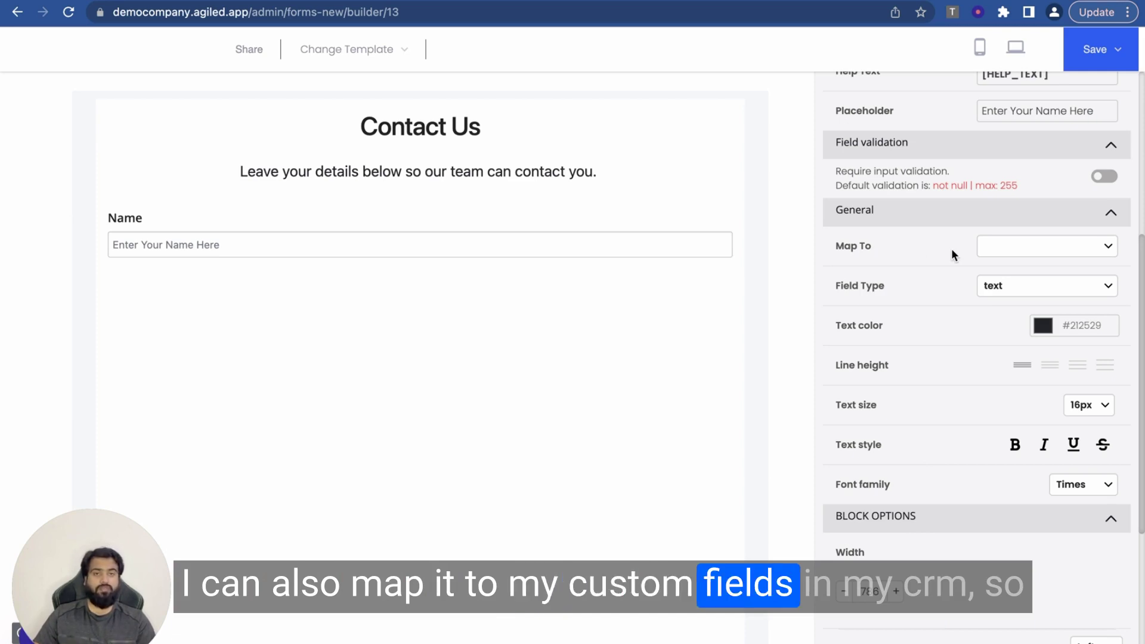
left_click(1003, 246)
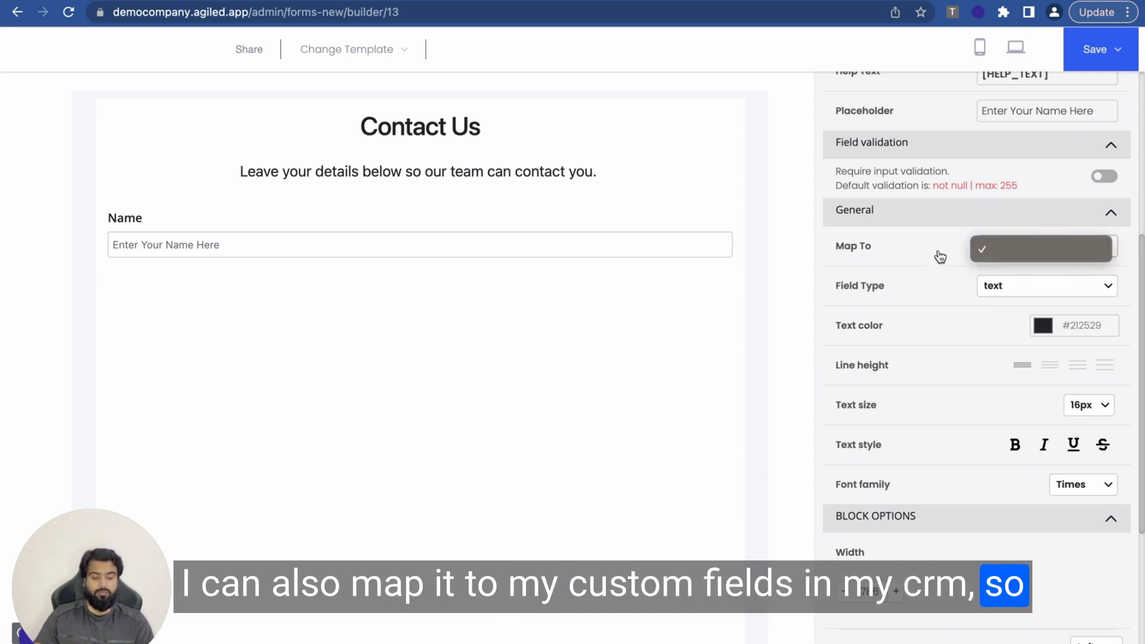
left_click(896, 250)
left_click(1017, 248)
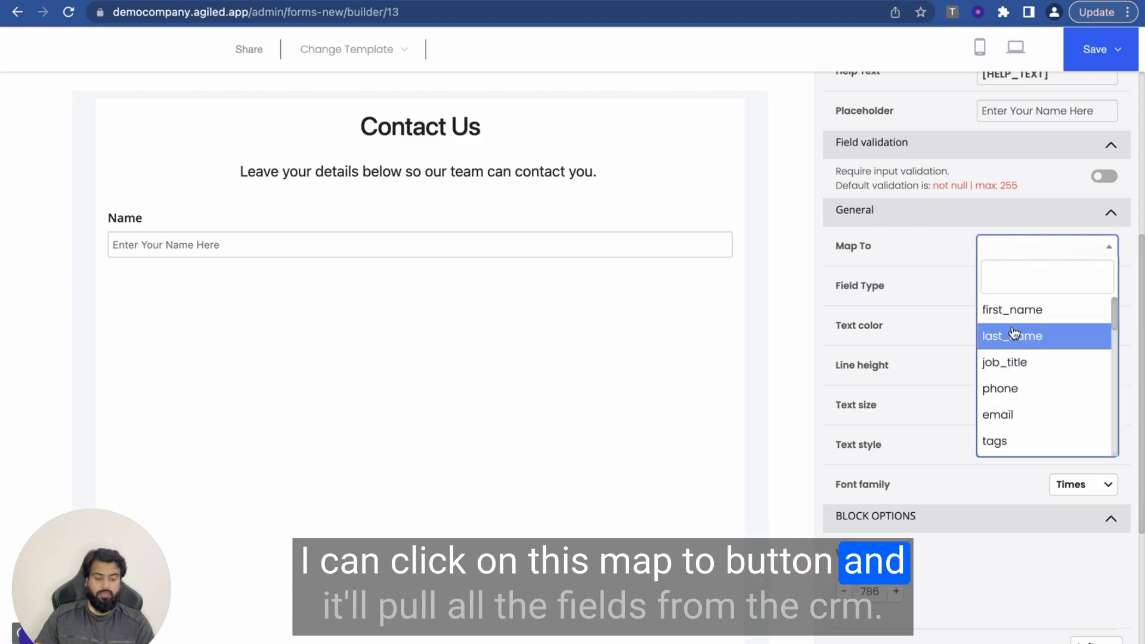
scroll(1014, 373, "down", 10)
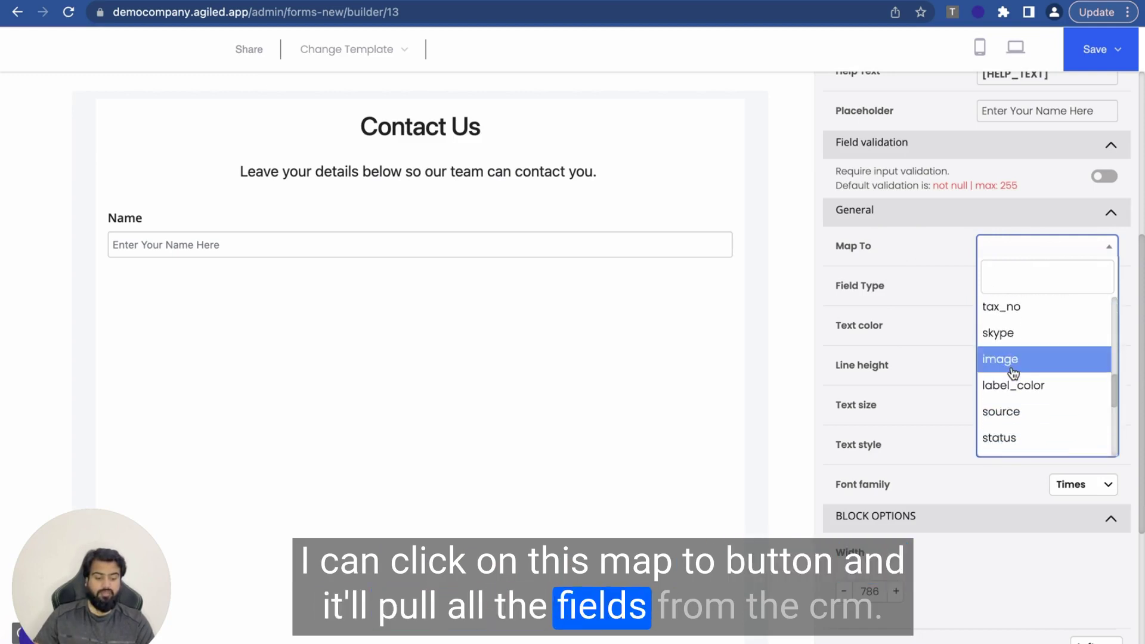
scroll(1014, 373, "up", 10)
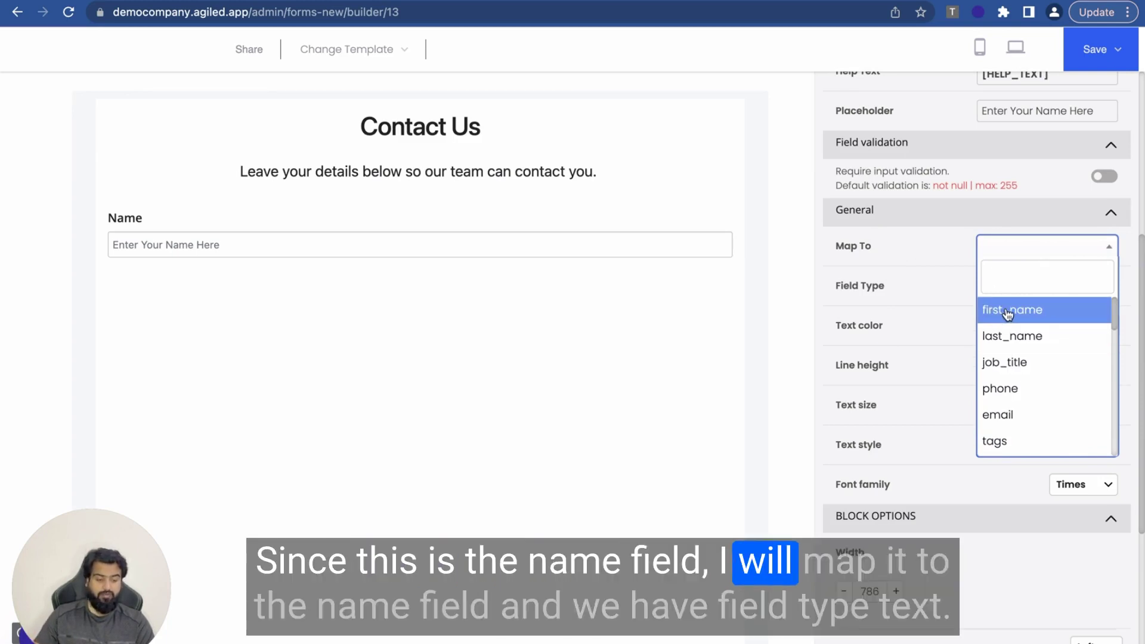
left_click(1009, 311)
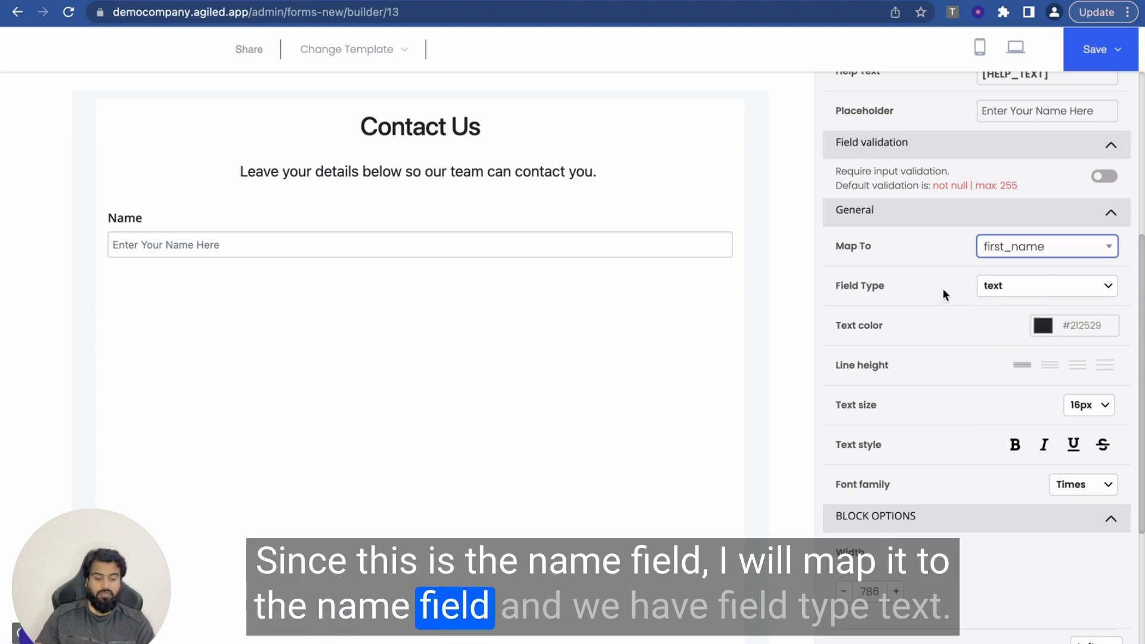
Review the Name field's type choices, keeping text, and look over its text and block options.
left_click(1007, 286)
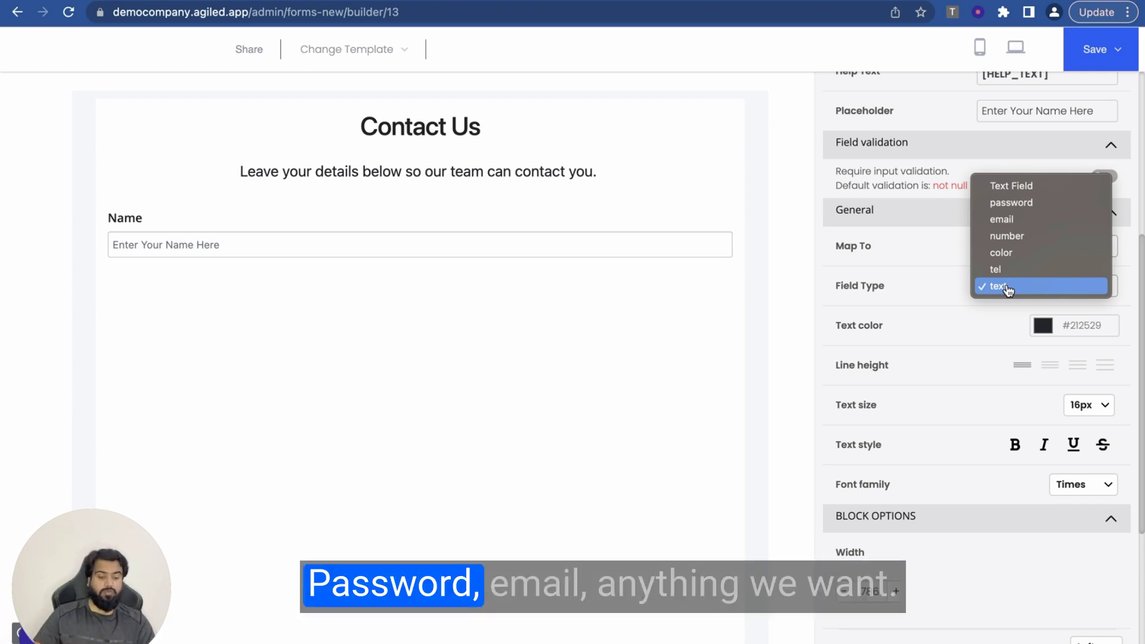
left_click(890, 288)
scroll(889, 412, "down", 4)
scroll(889, 411, "down", 1)
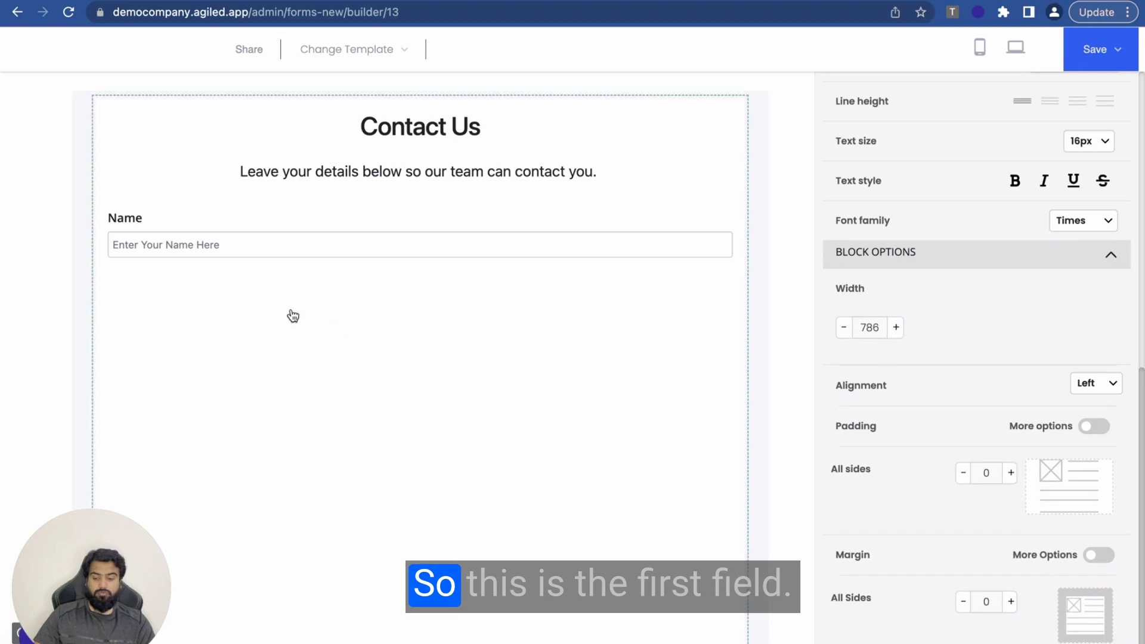
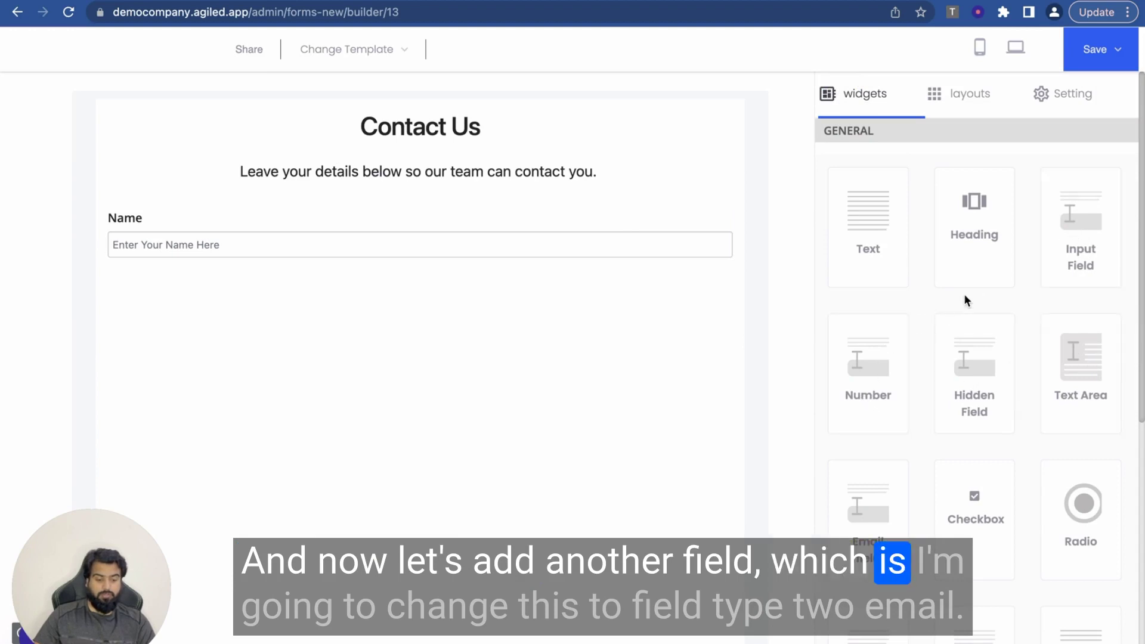
Add another input field directly below the Name field and open its properties.
mouse_move(878, 231)
left_mouse_down()
mouse_move(417, 276)
mouse_move(900, 245)
mouse_move(867, 221)
left_mouse_up()
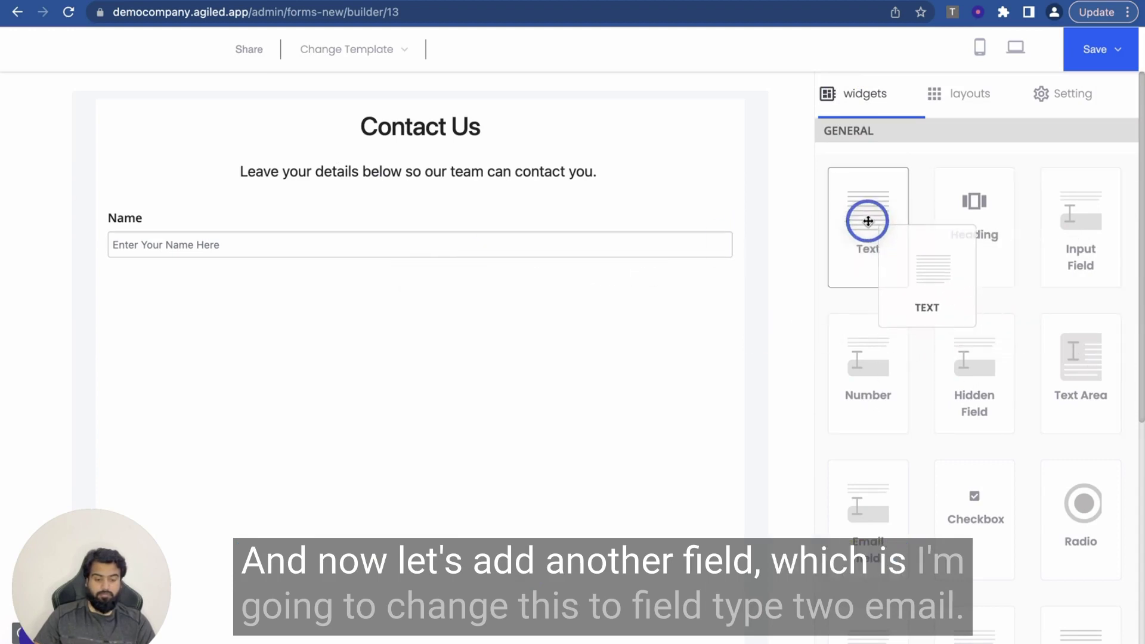
left_click_drag(950, 239, 524, 248)
left_click(280, 288)
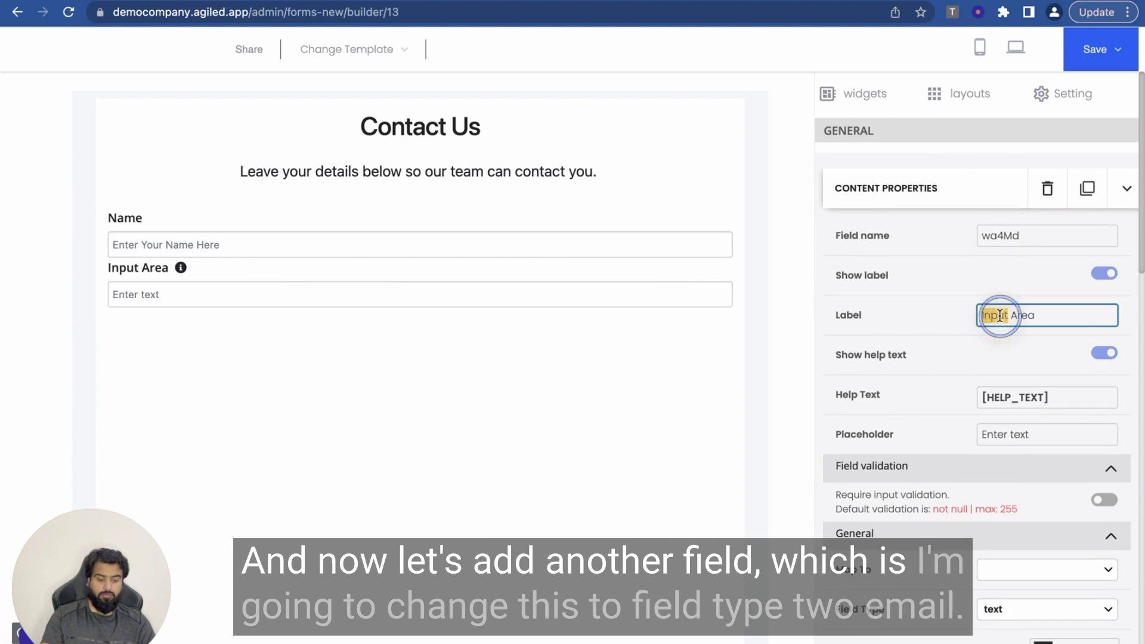
Set the new input field's label to "Email" and its placeholder to "enter your email here.".
type("Enau")
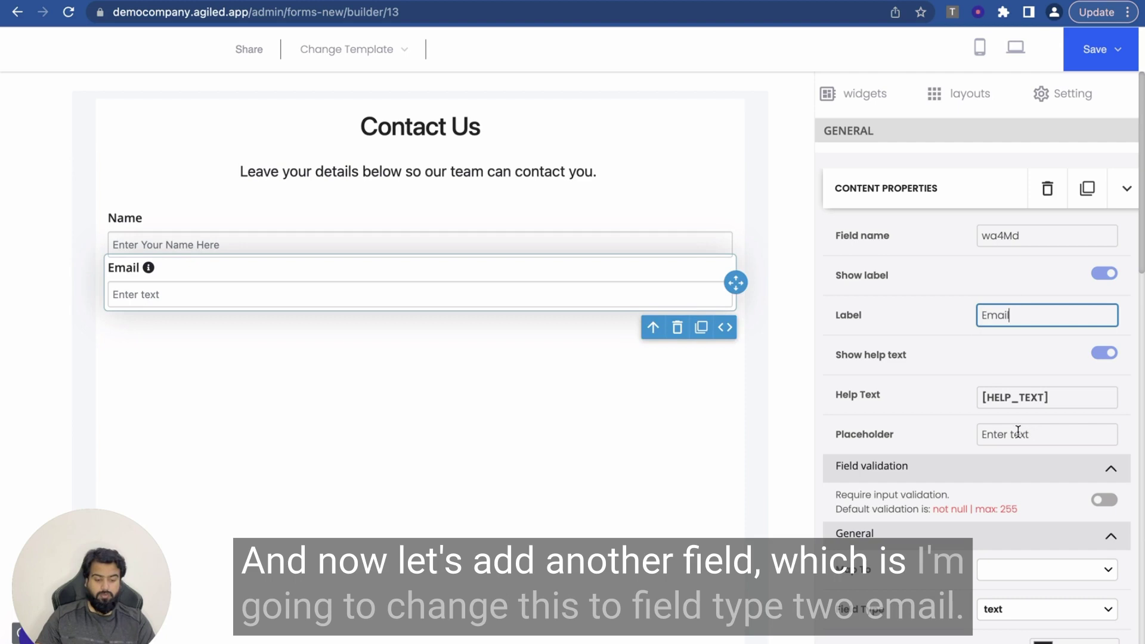
type("enter")
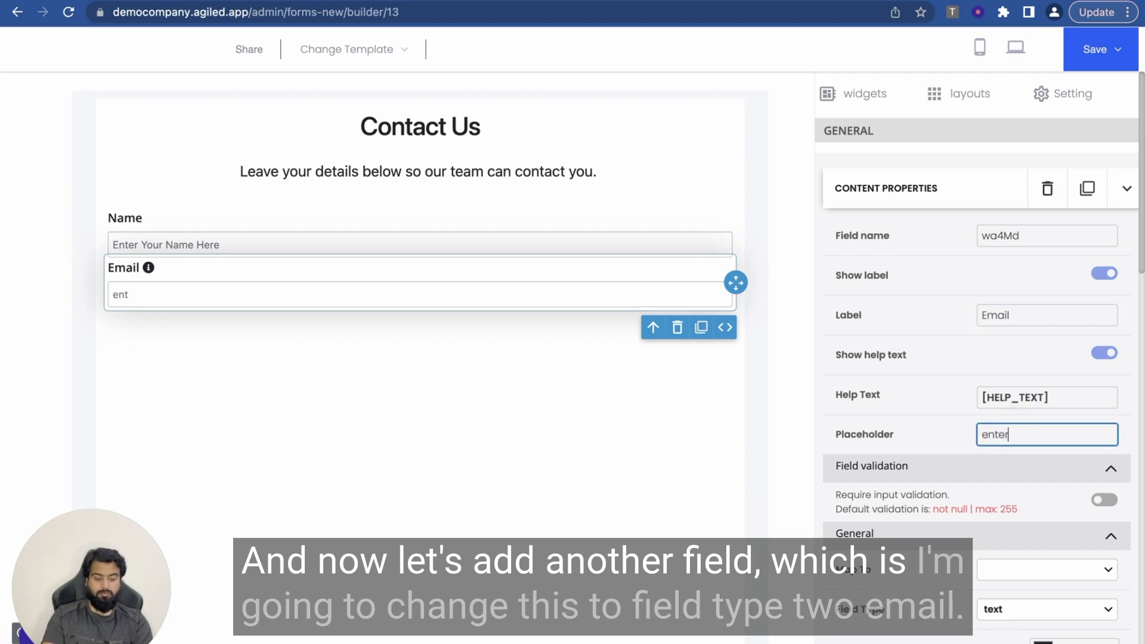
type(" your email here.")
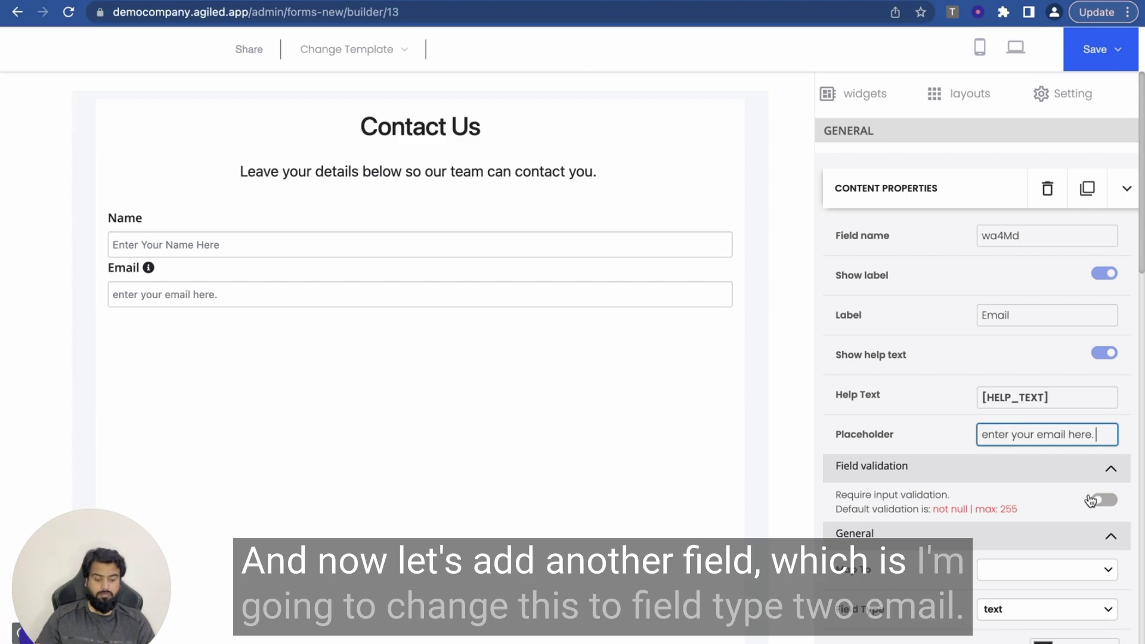
left_click(1104, 500)
scroll(960, 553, "down", 3)
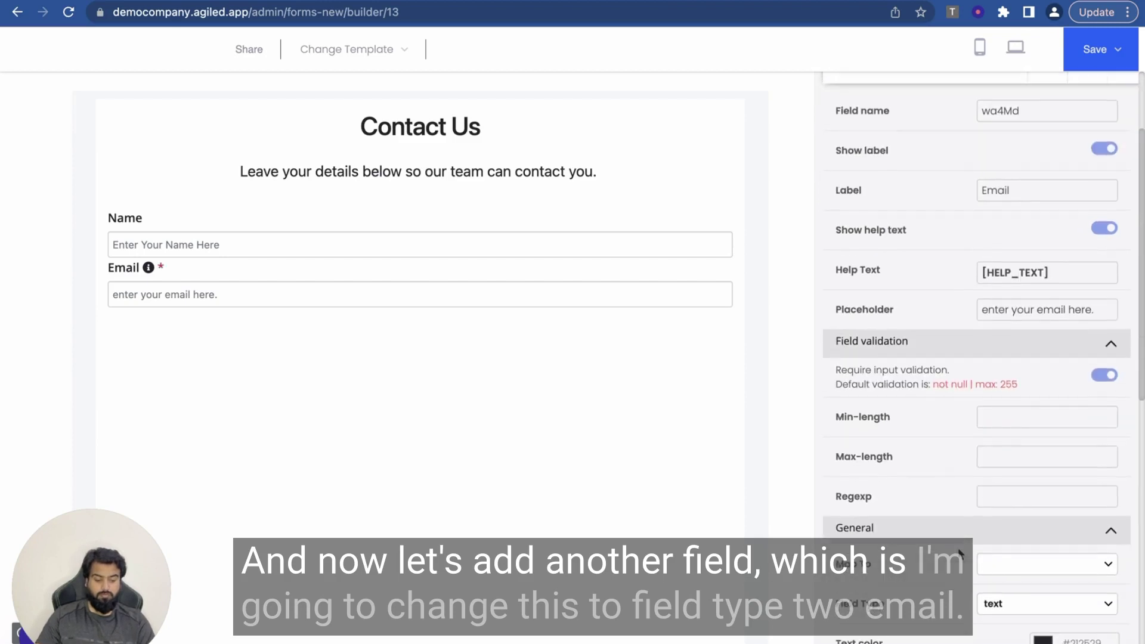
scroll(993, 523, "up", 1)
left_click(1099, 436)
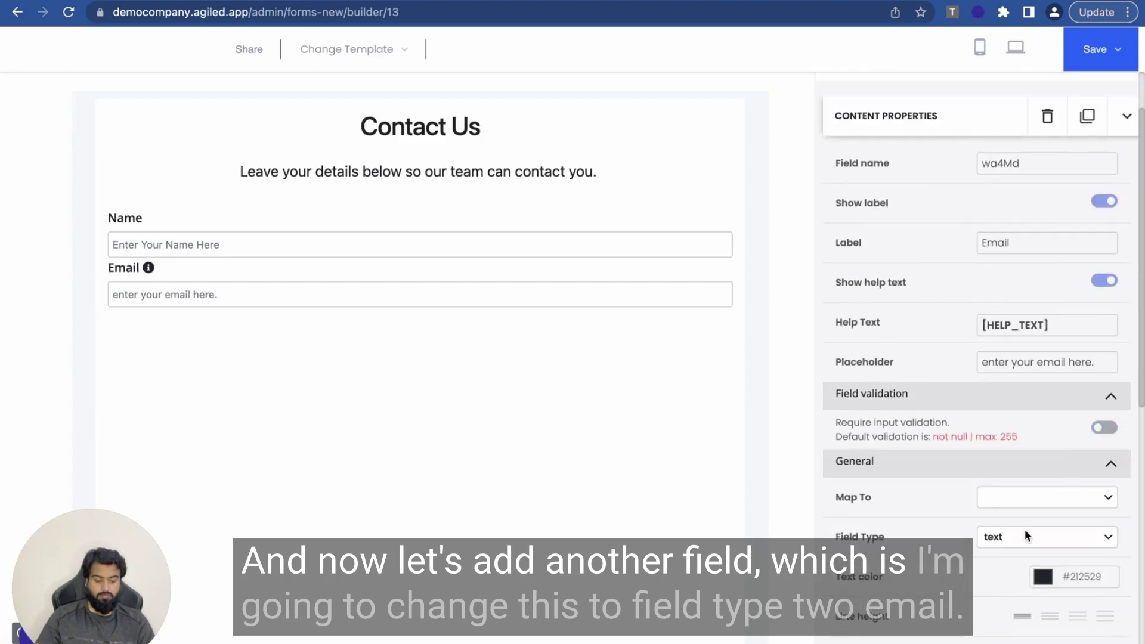
Change the Email field's type to Email and turn off its help text.
scroll(1024, 529, "down", 3)
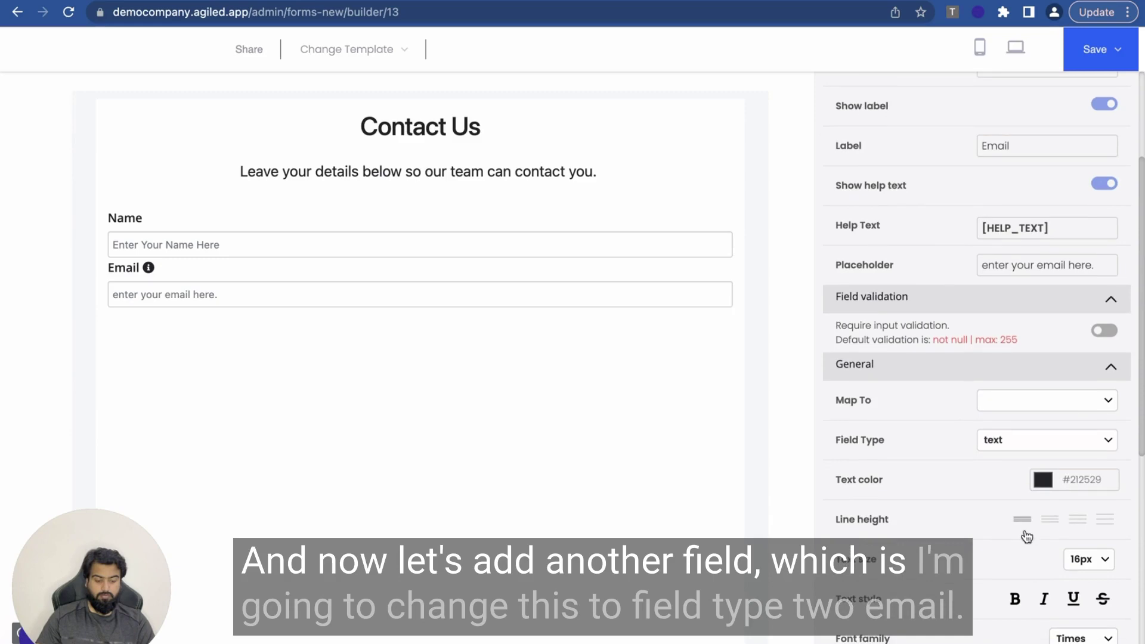
left_click(995, 438)
left_click(1002, 373)
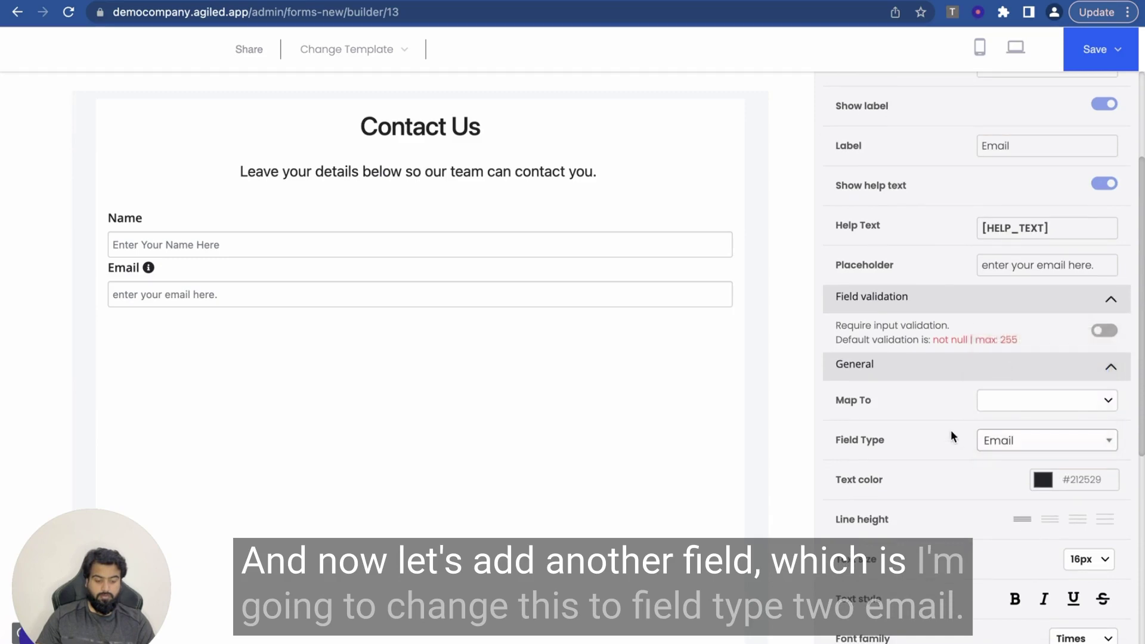
scroll(1020, 269, "up", 1)
scroll(1022, 270, "down", 1)
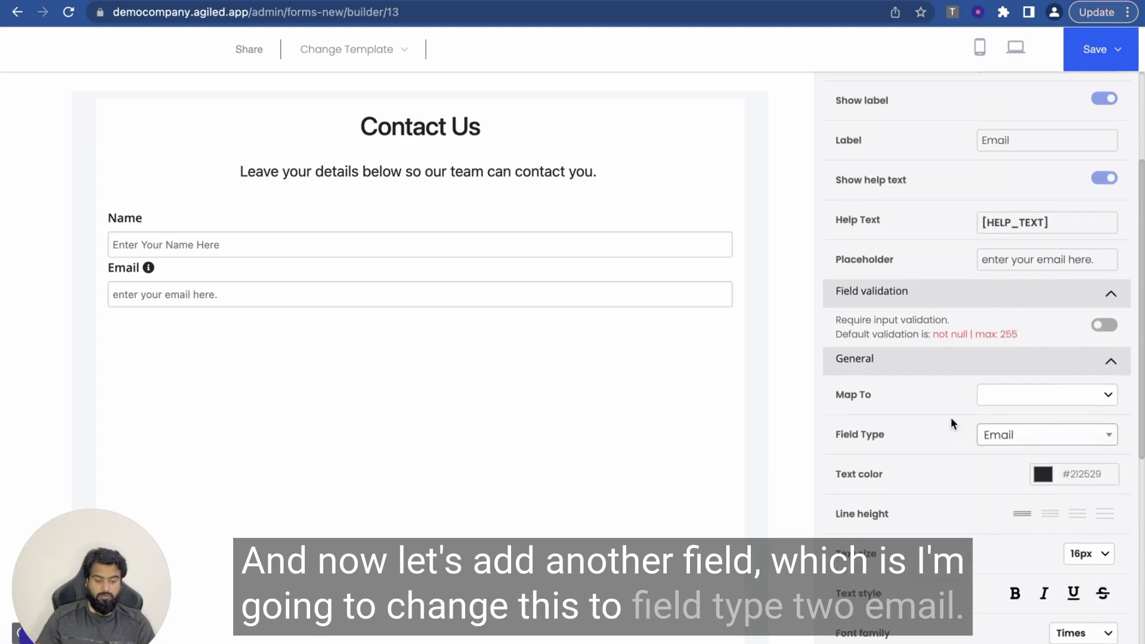
left_click(1104, 179)
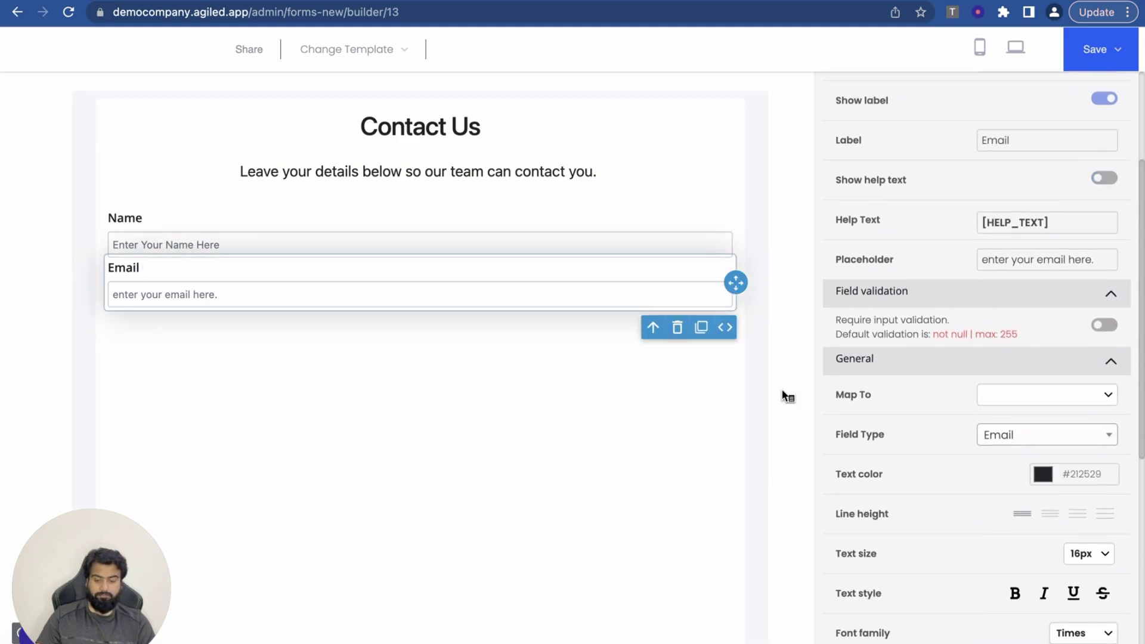
Add a Text Area widget to the form directly below the Email field.
scroll(584, 456, "down", 3)
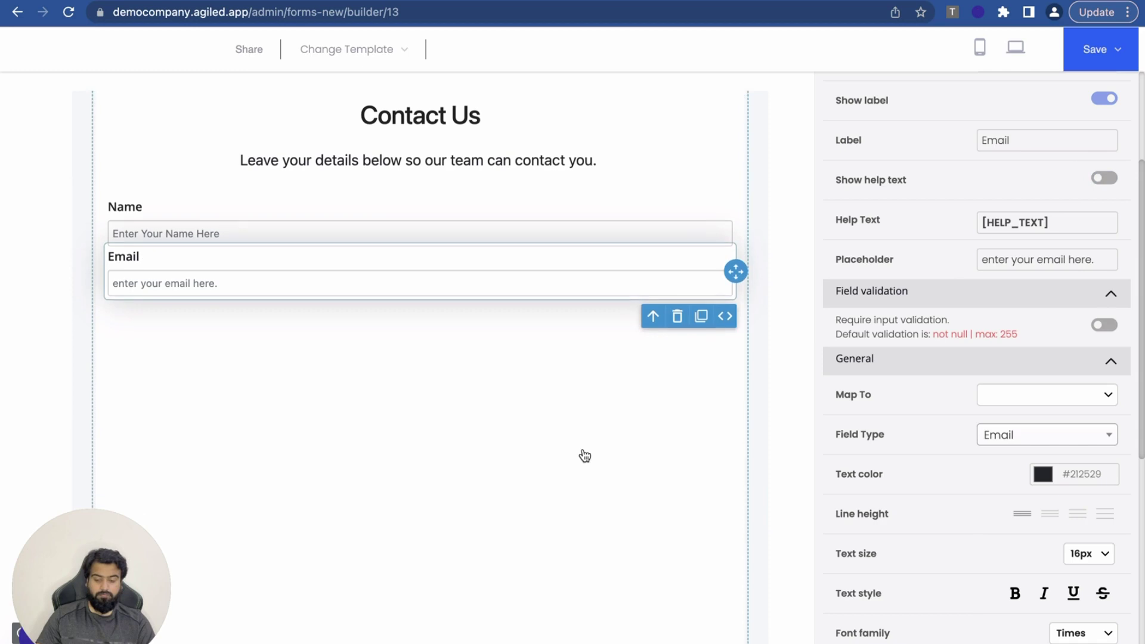
left_click(569, 338)
scroll(869, 323, "up", 5)
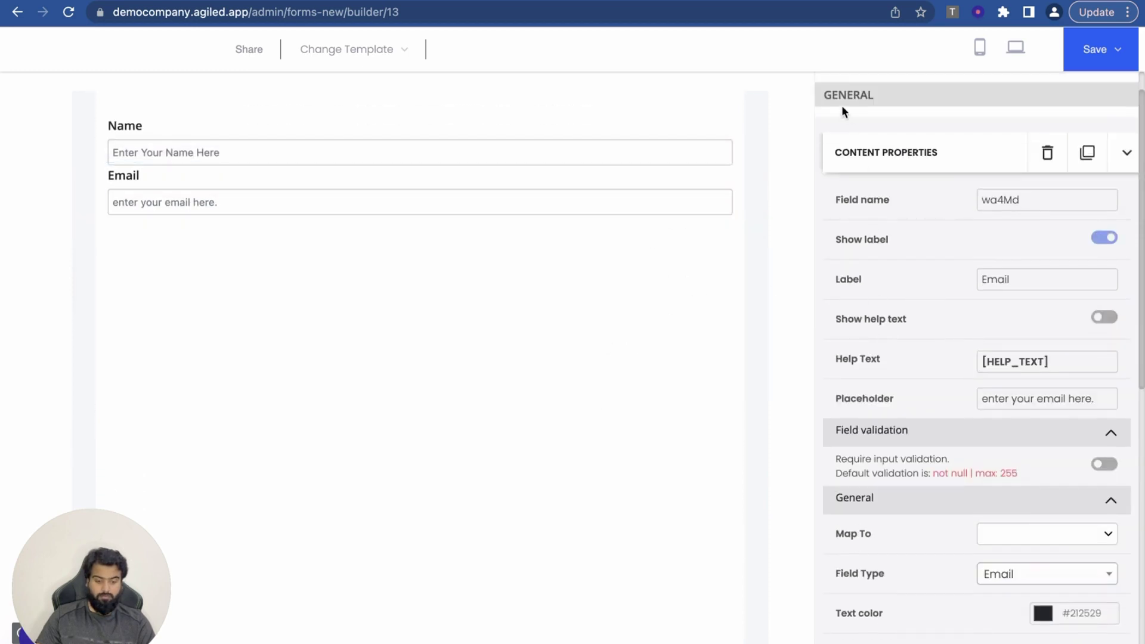
left_click(851, 107)
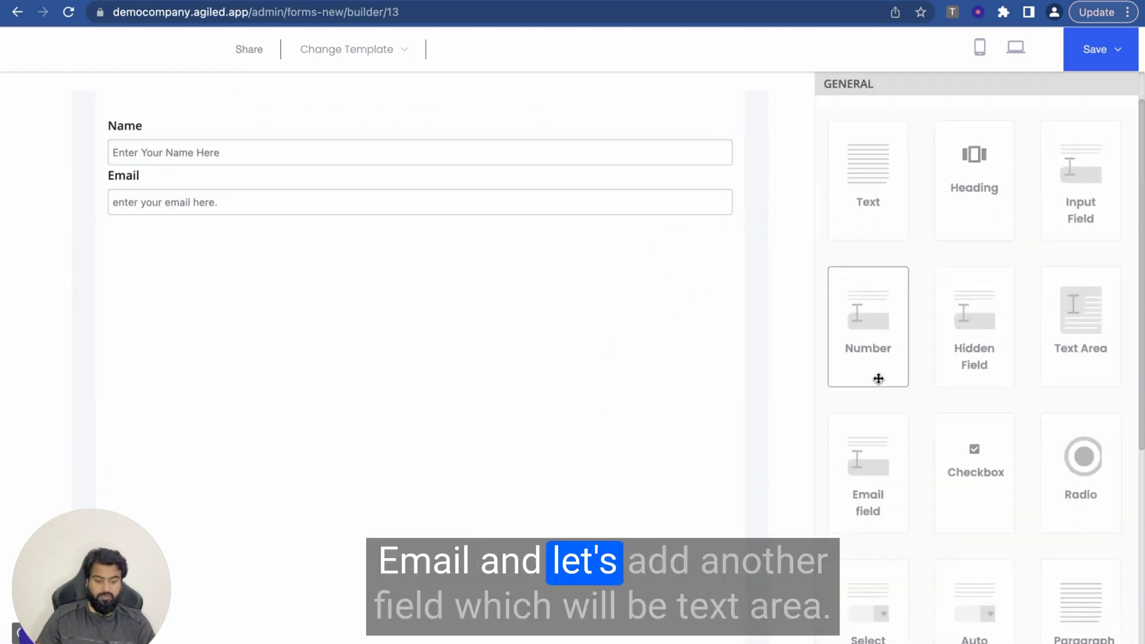
scroll(877, 377, "down", 2)
scroll(878, 378, "down", 1)
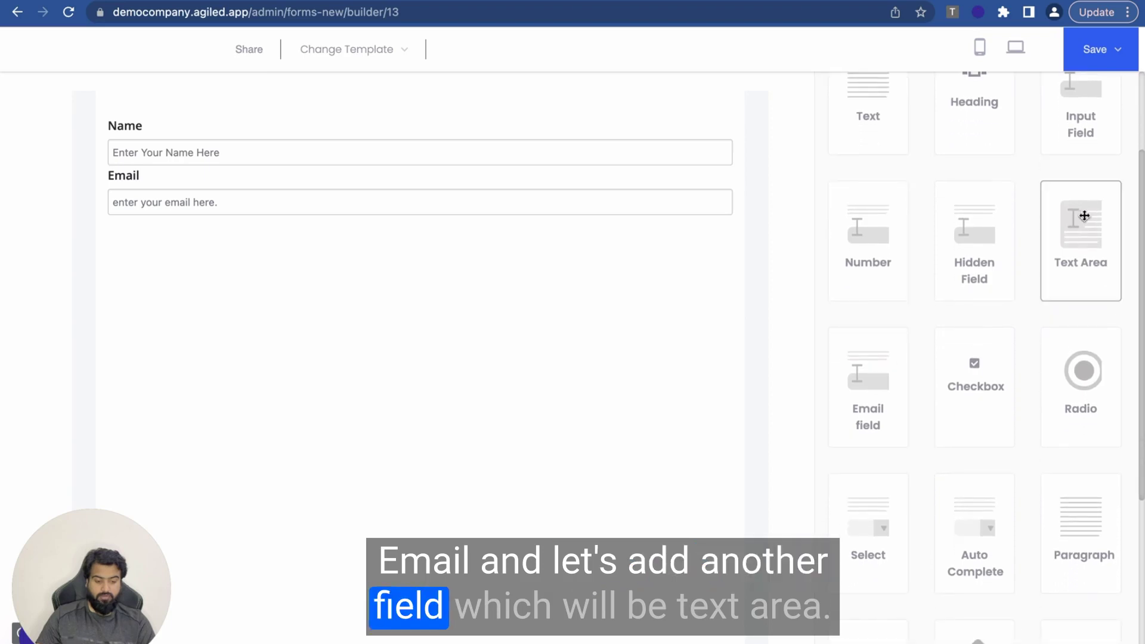
left_click_drag(1087, 212, 384, 228)
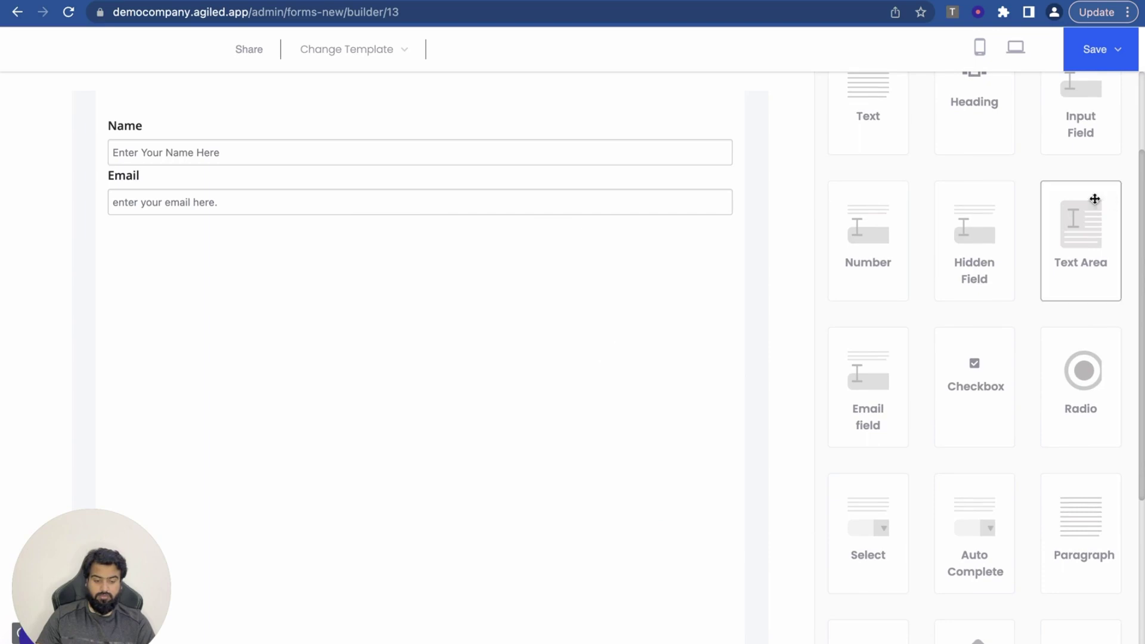
left_click_drag(1096, 222, 278, 287)
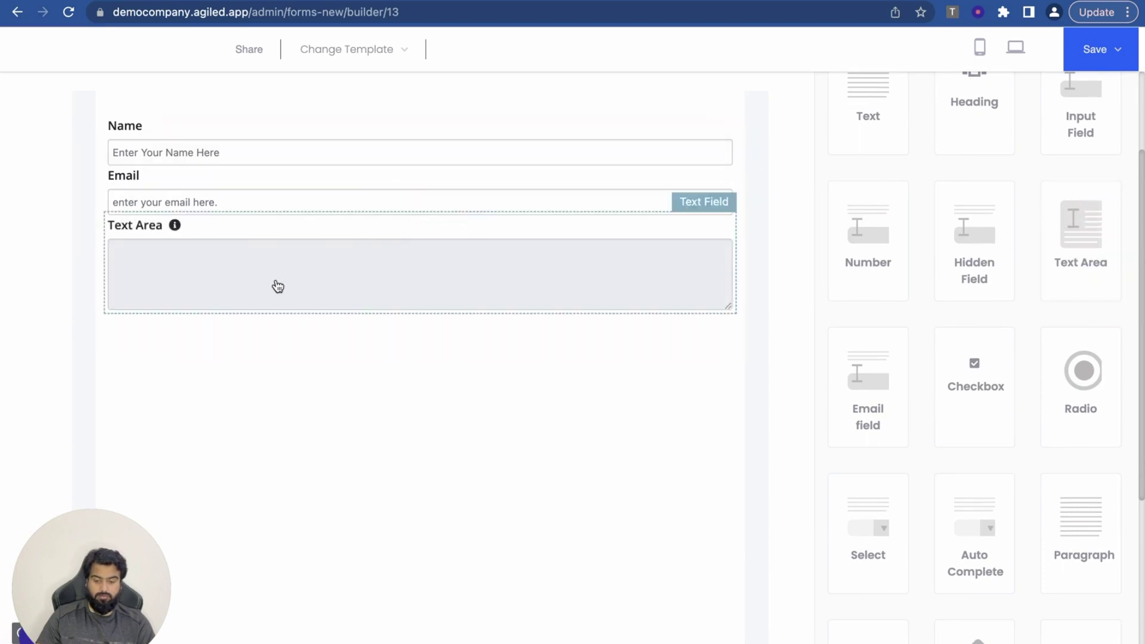
Turn off the text area's help text and set its label to "Enter Your message Here".
left_click(226, 288)
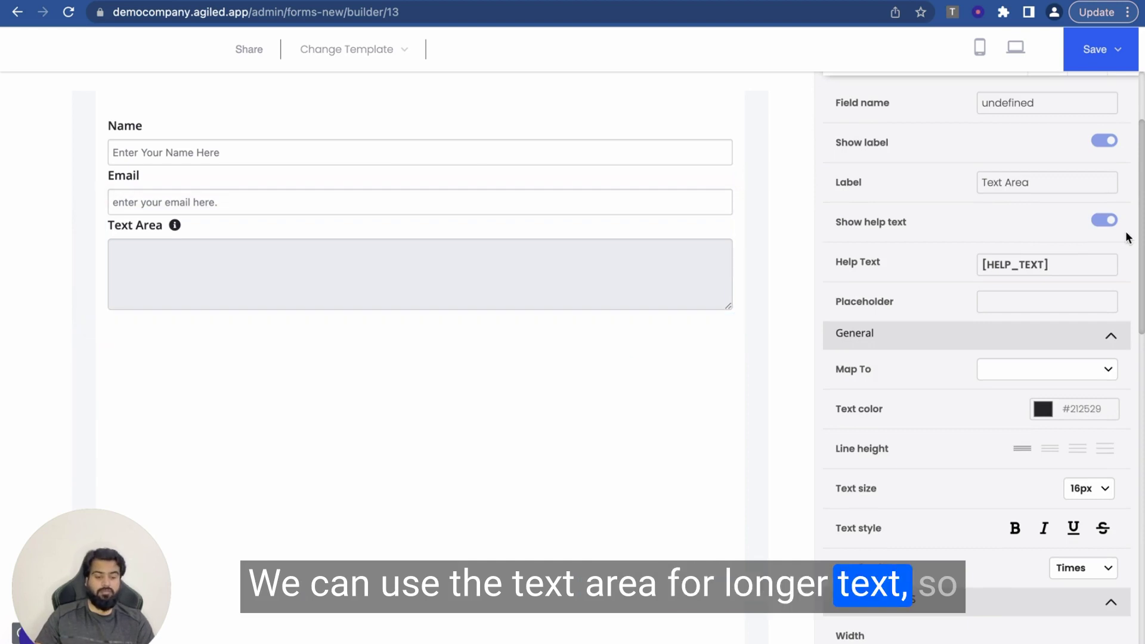
left_click(1104, 221)
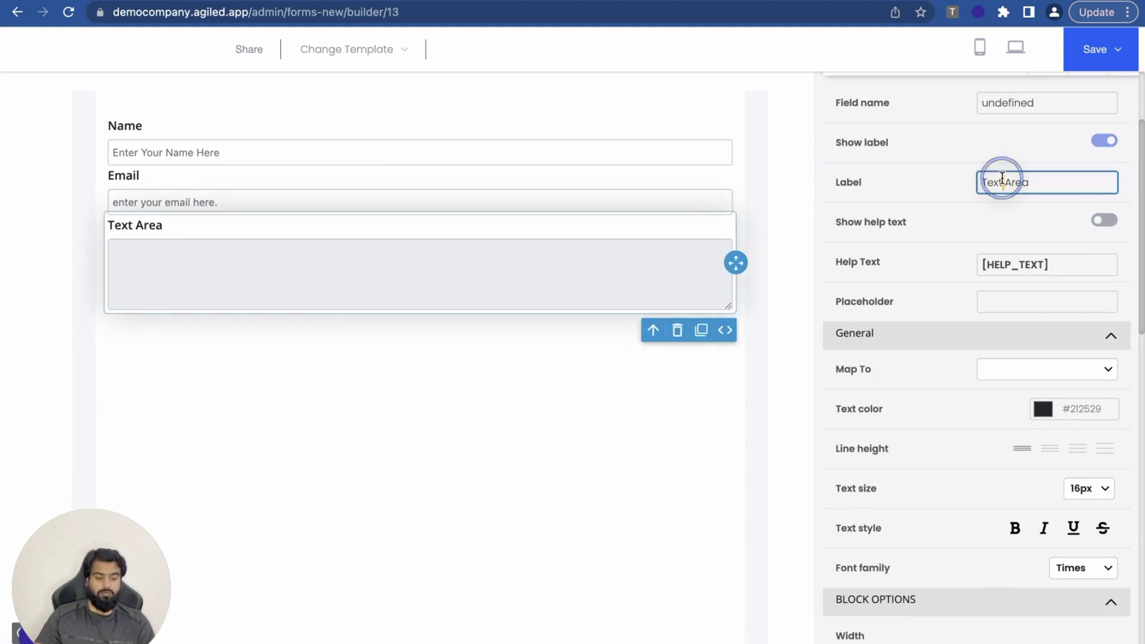
type("Enter Your message Here")
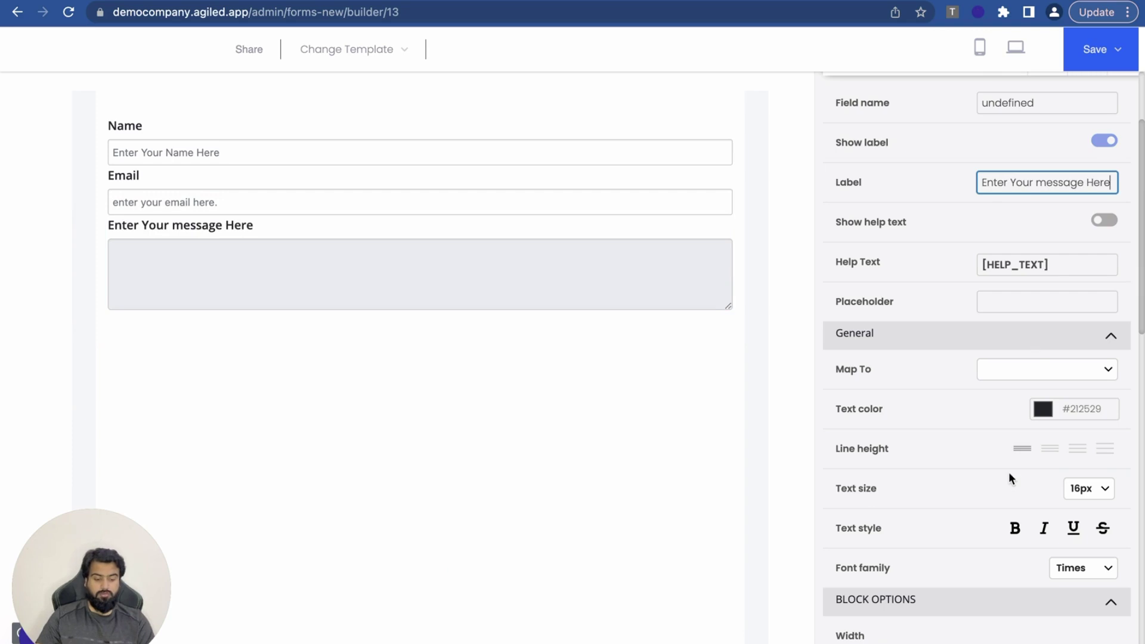
Enable separate margins per side for the message text area and set its top margin to 35.
scroll(1008, 472, "down", 3)
scroll(1008, 471, "up", 2)
scroll(1009, 472, "down", 5)
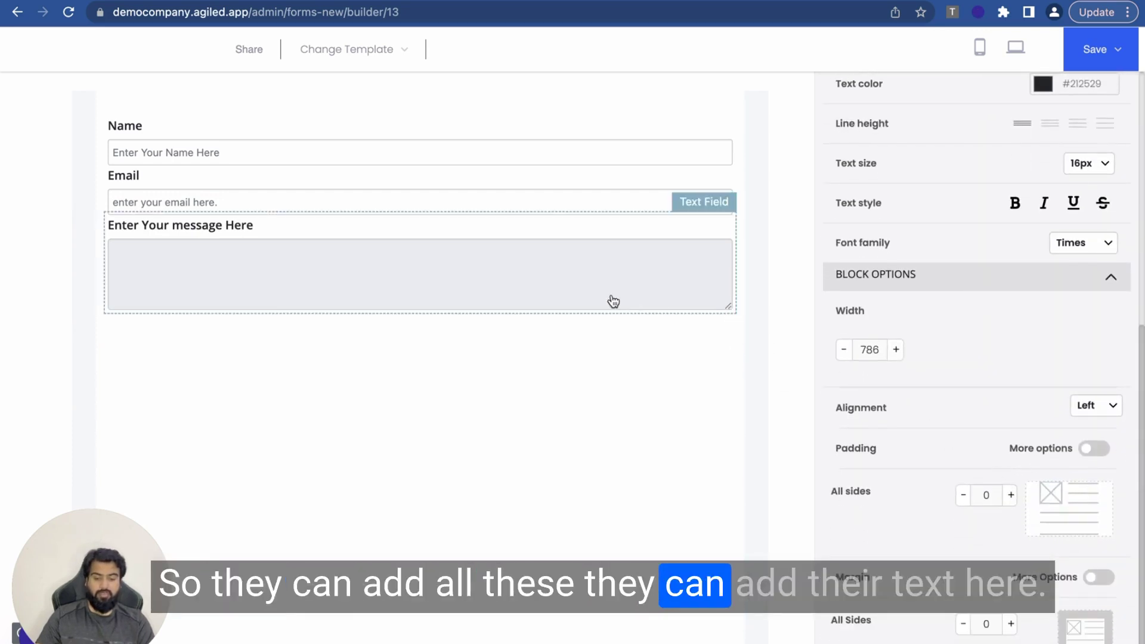
scroll(830, 329, "up", 5)
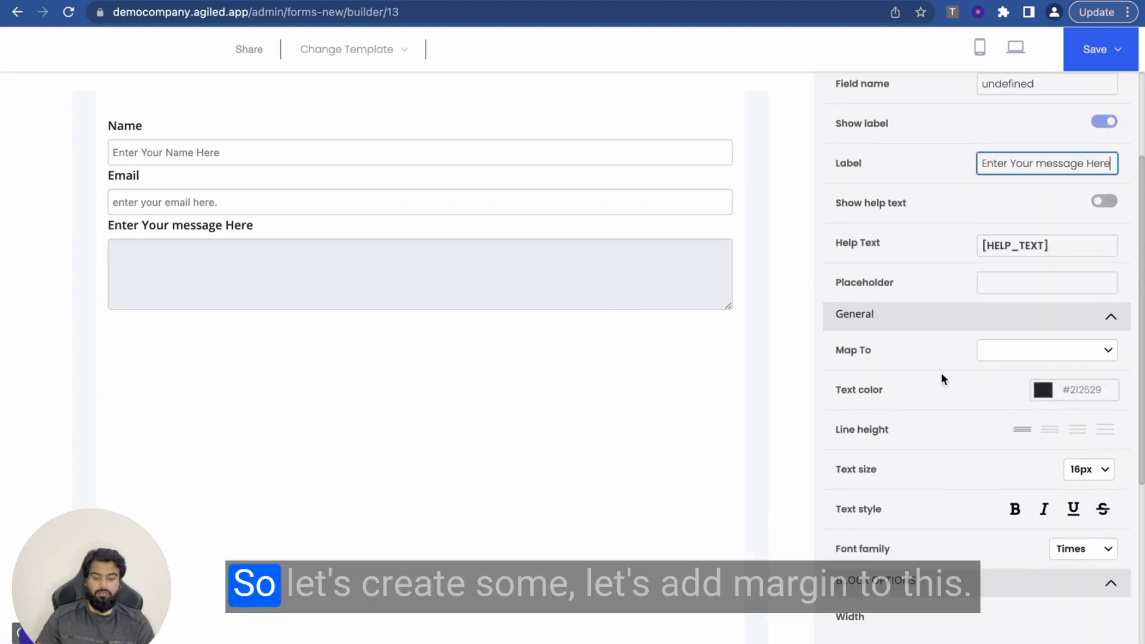
left_click(558, 225)
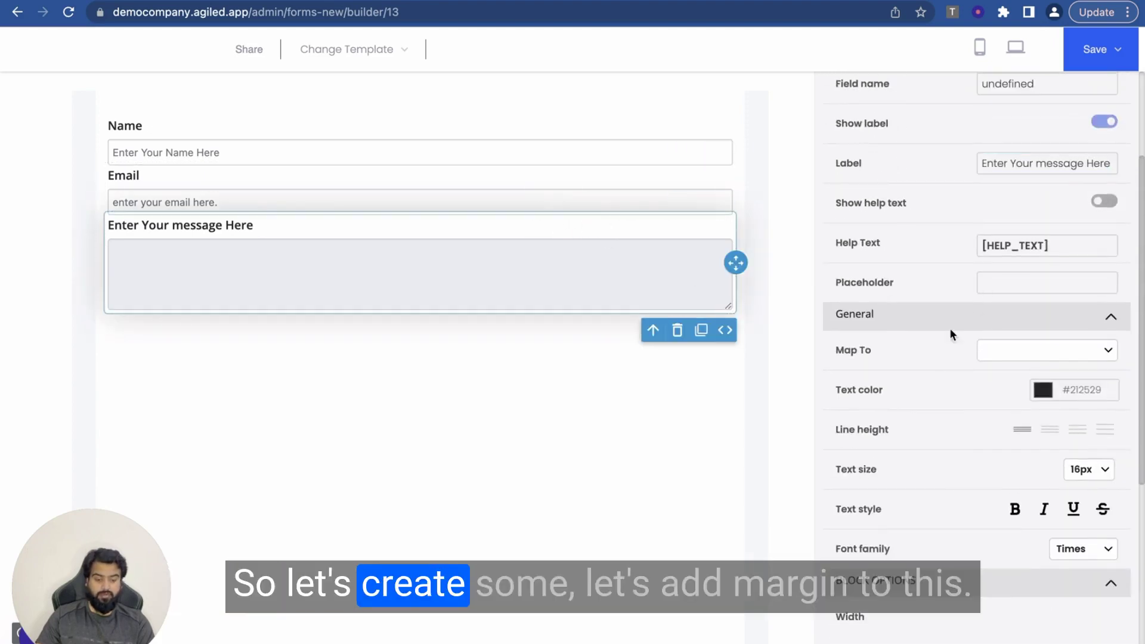
scroll(903, 456, "down", 6)
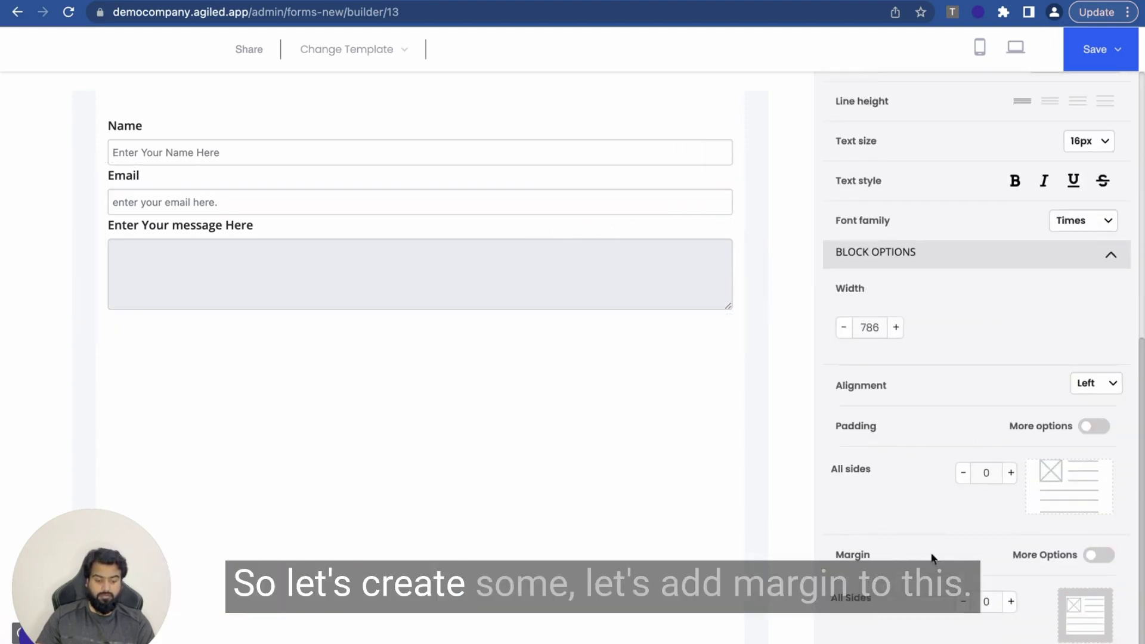
left_click(1099, 558)
scroll(956, 600, "down", 1)
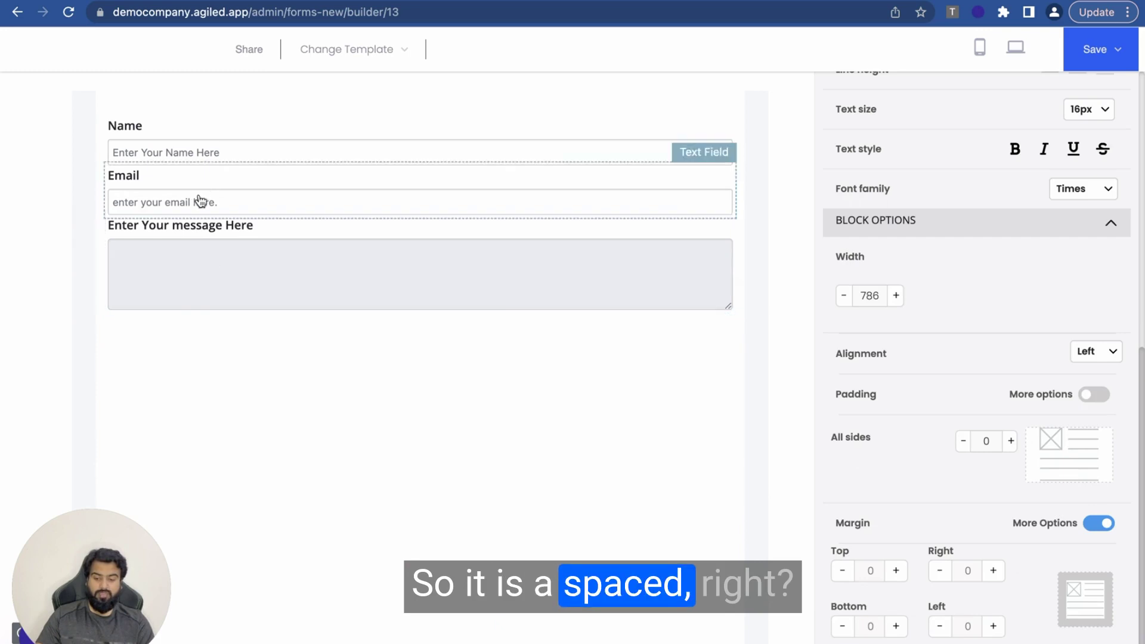
left_click(896, 571)
left_click(896, 571)
left_click(896, 570)
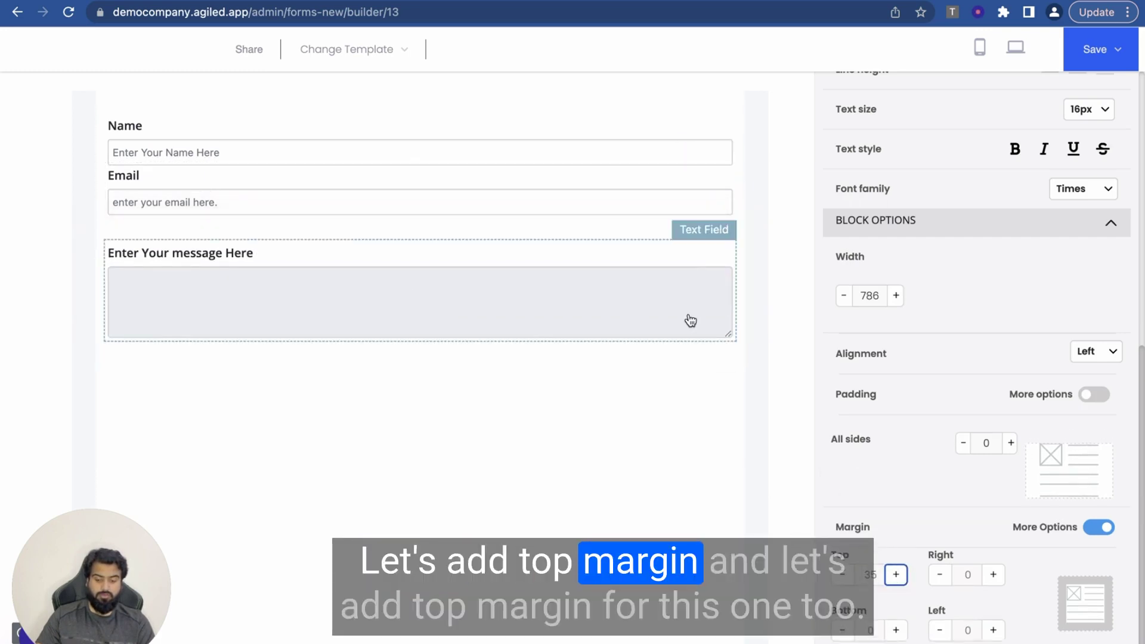
Set the Email field's top margin to 35 as well.
left_click(452, 201)
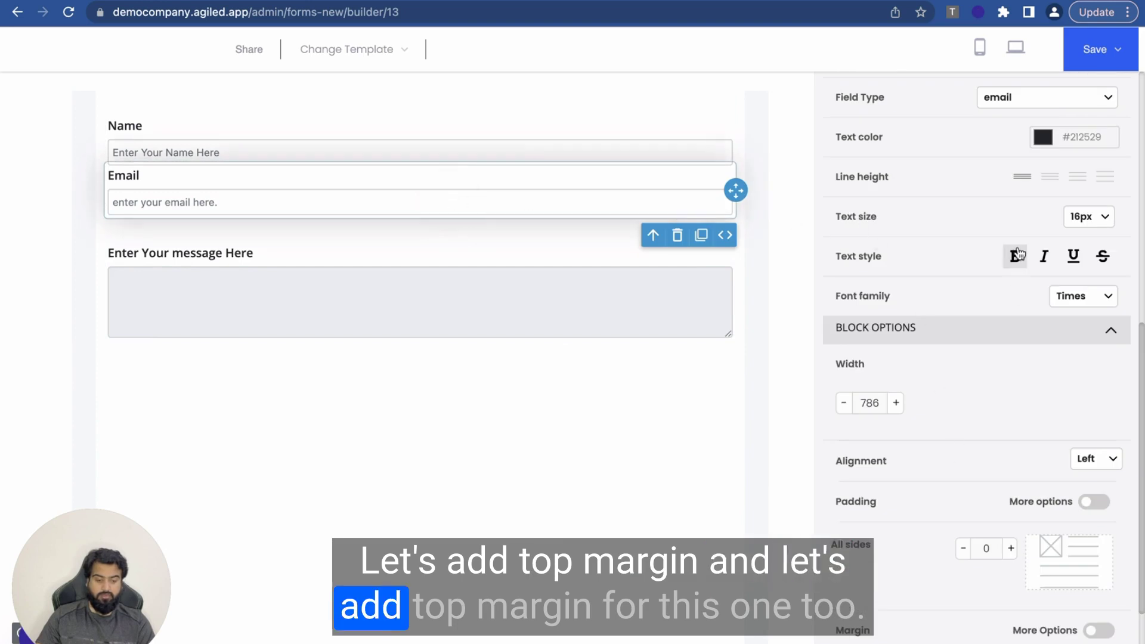
scroll(930, 322, "up", 2)
scroll(1014, 256, "down", 1)
scroll(908, 557, "down", 5)
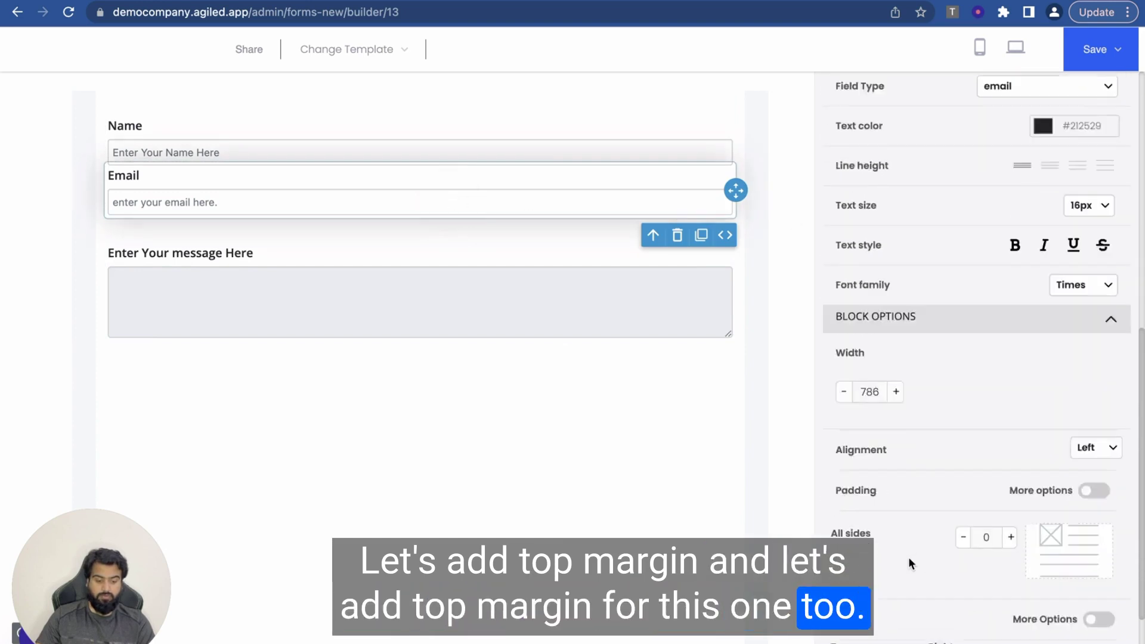
left_click(896, 570)
left_click(896, 570)
left_click(896, 570)
left_click(896, 570)
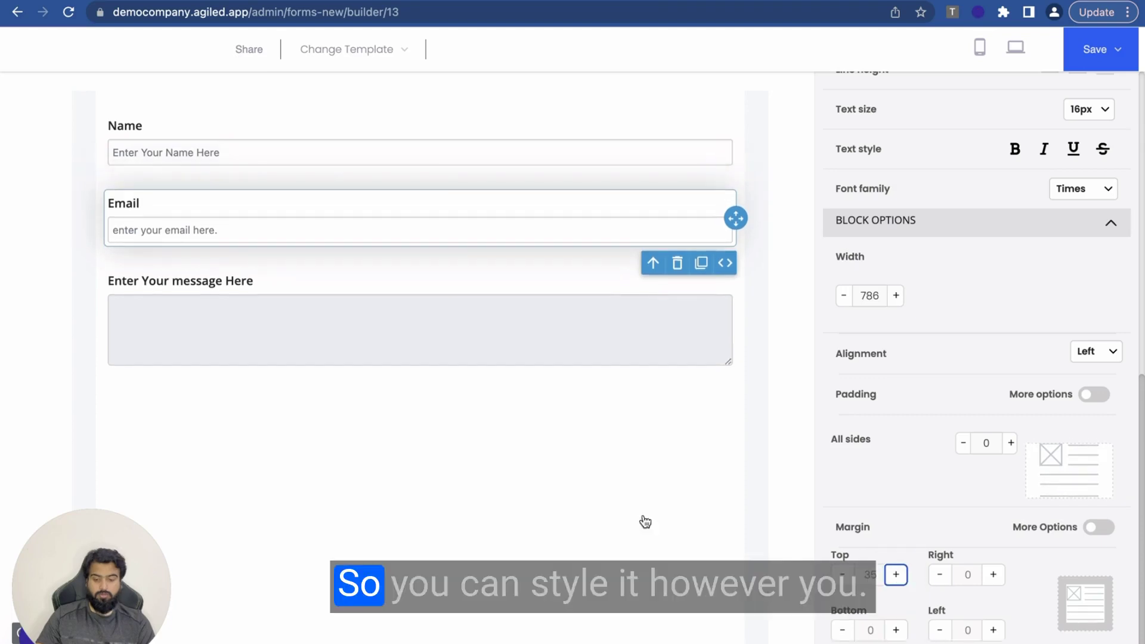
left_click(586, 495)
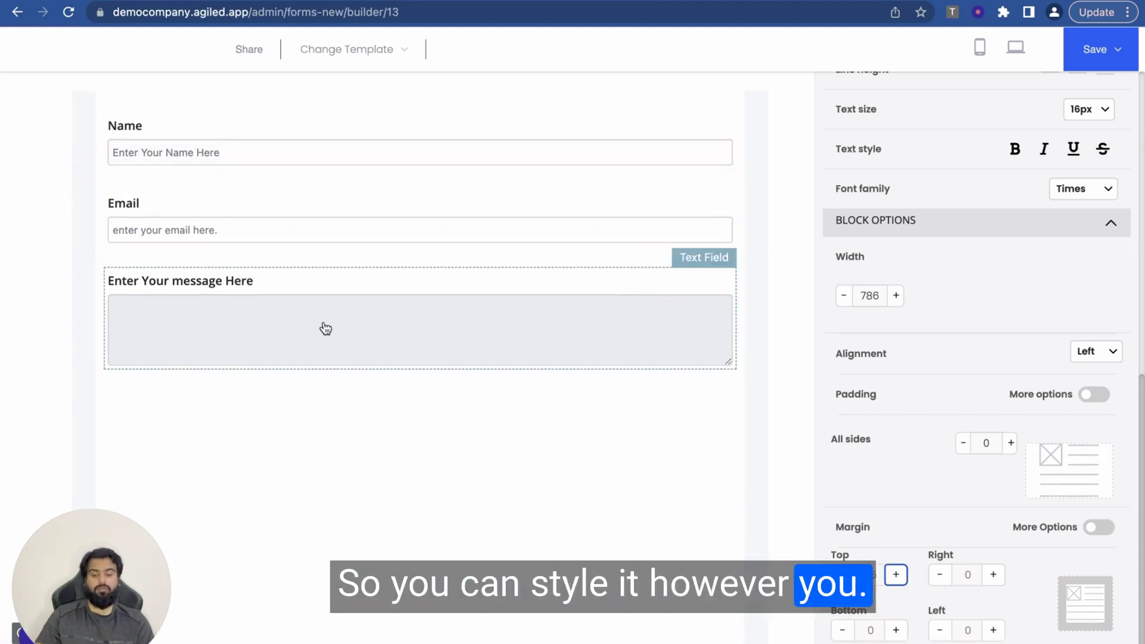
scroll(324, 327, "up", 2)
scroll(326, 329, "down", 7)
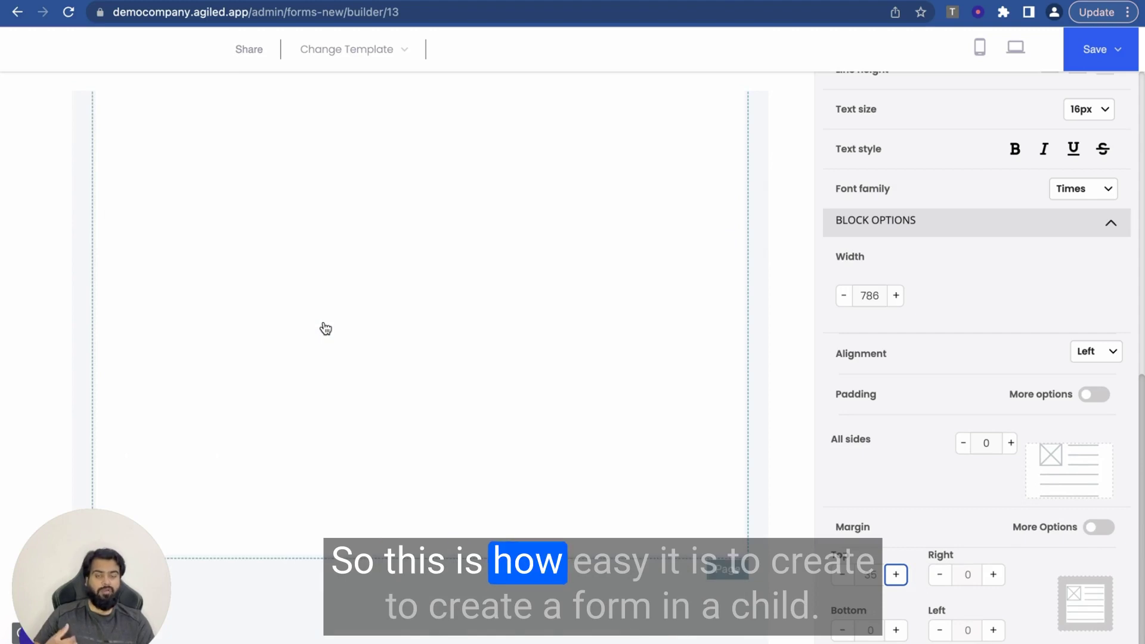
scroll(325, 329, "up", 3)
scroll(323, 328, "up", 2)
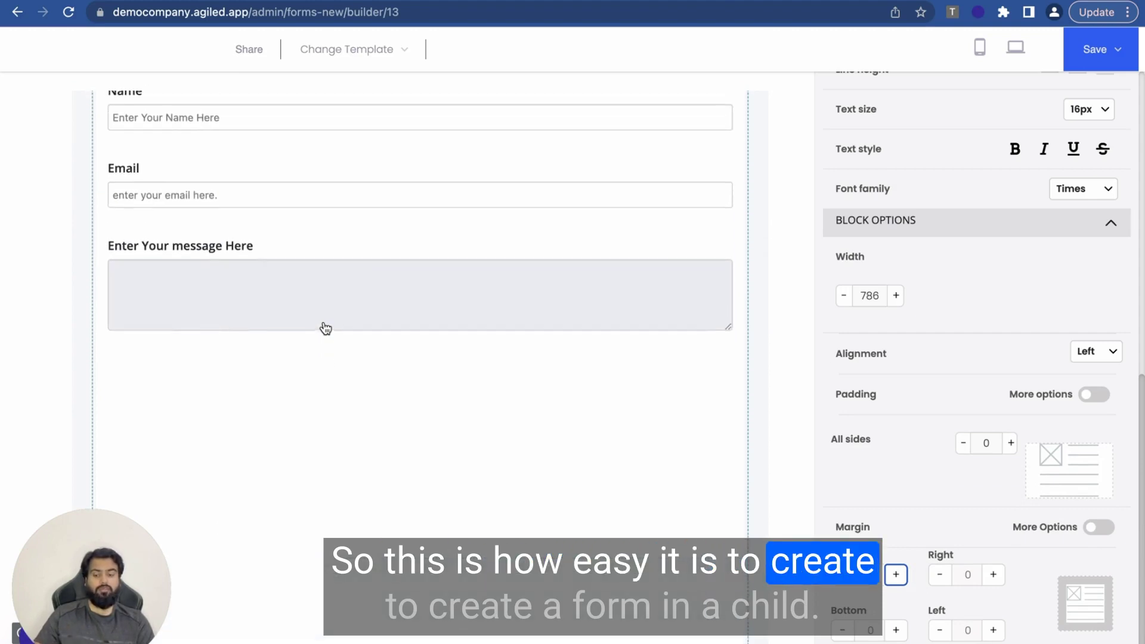
scroll(324, 310, "up", 1)
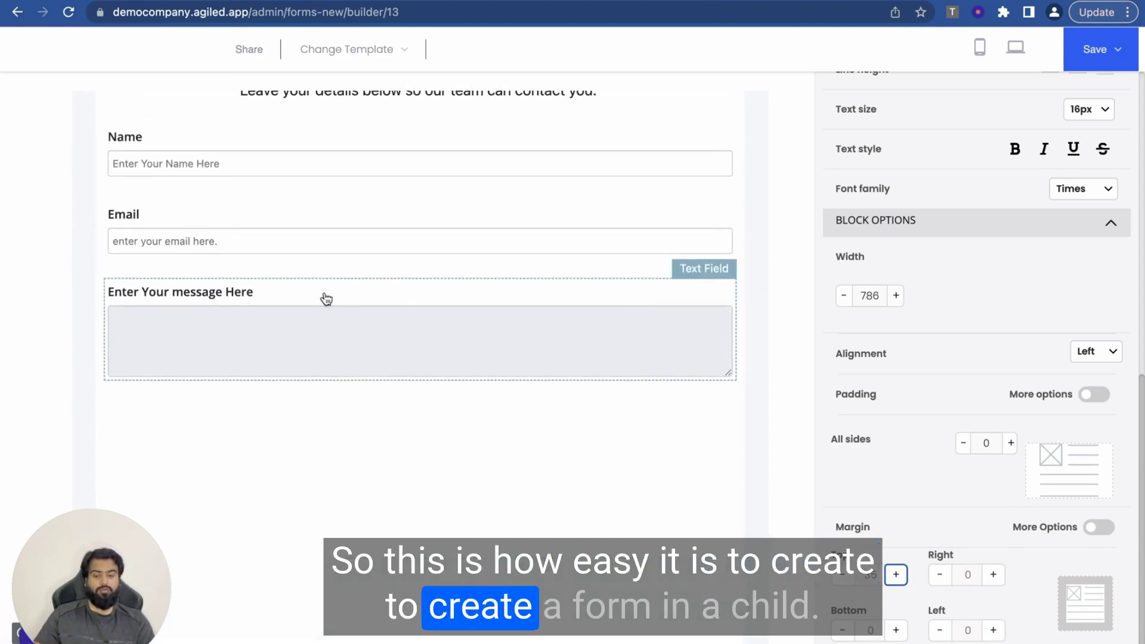
Map the form's Email field to the CRM's email field.
left_click(311, 229)
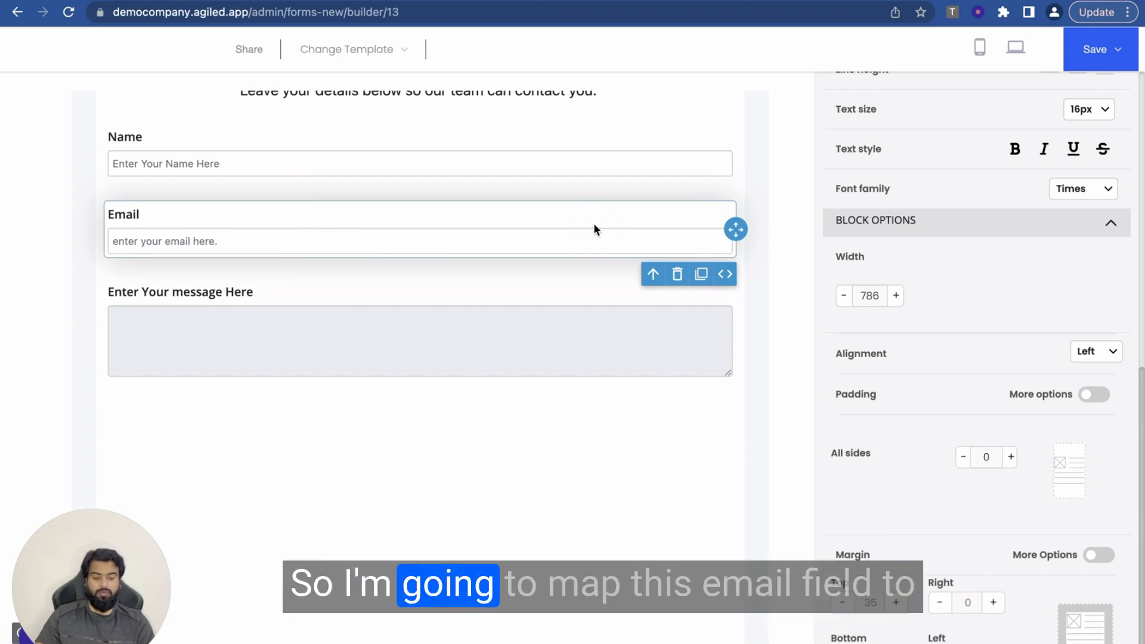
scroll(950, 285, "up", 10)
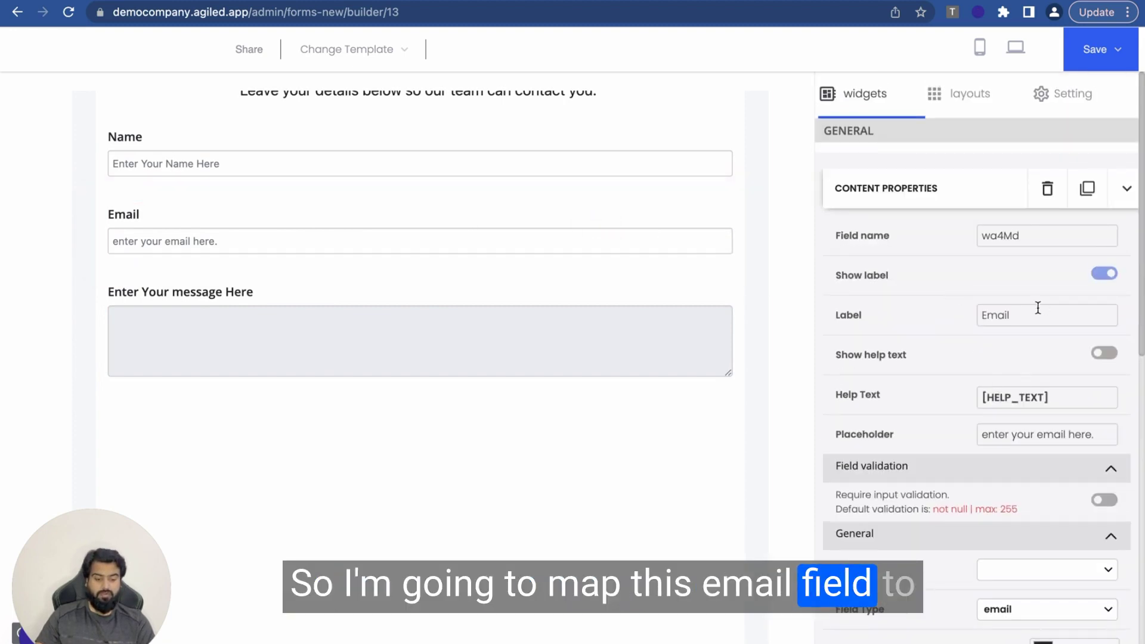
scroll(1008, 439, "down", 2)
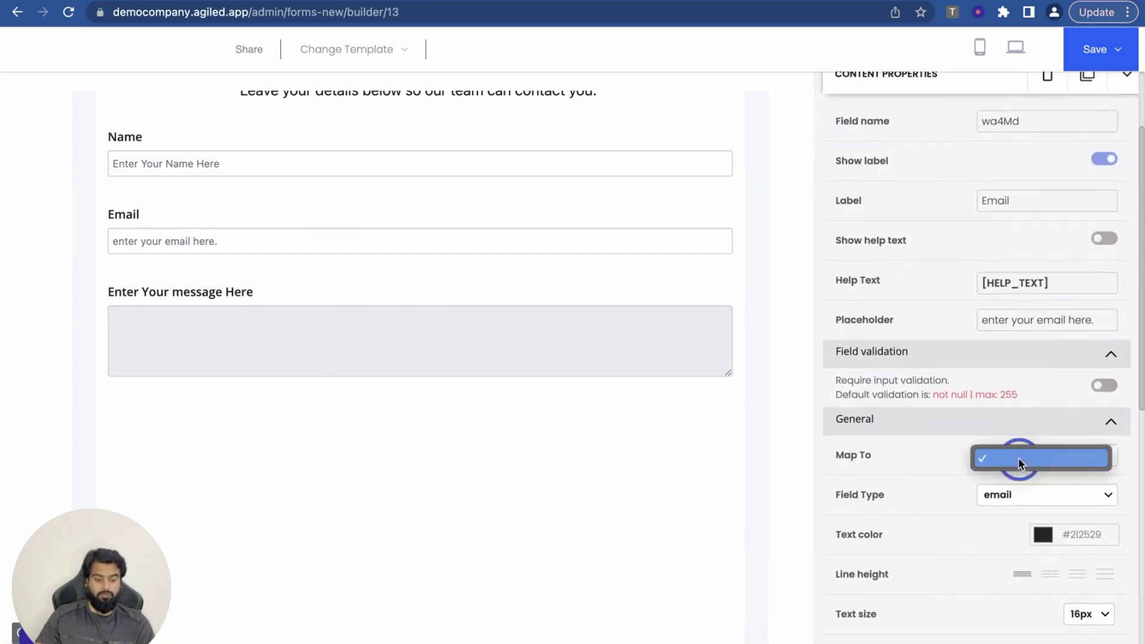
left_click(1033, 459)
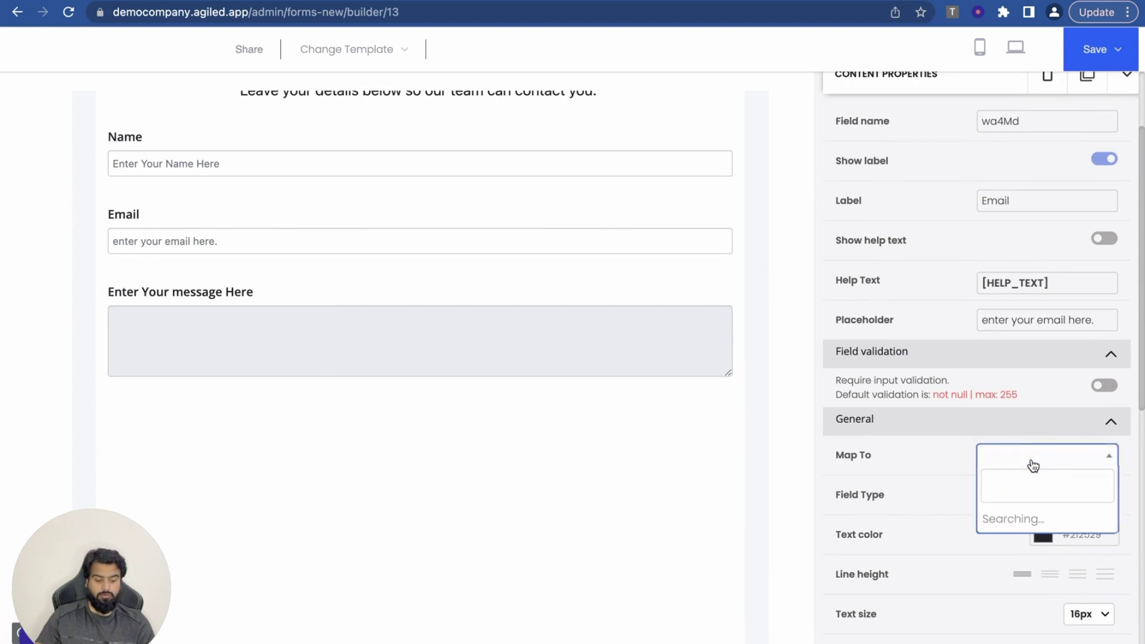
scroll(1033, 591, "down", 1)
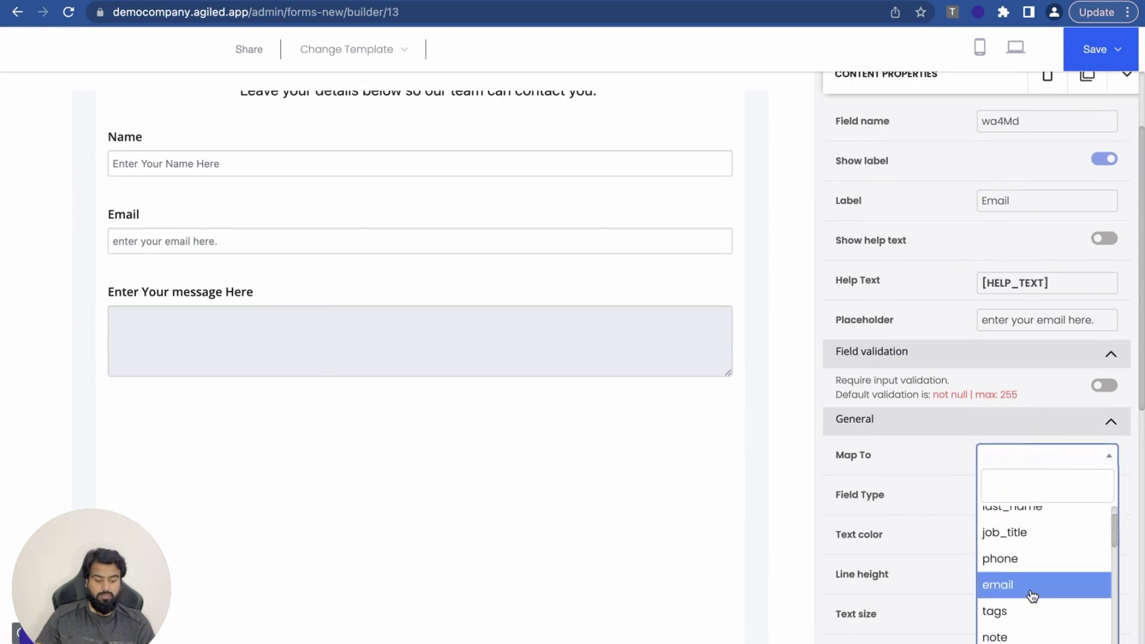
left_click(1023, 585)
Map the "Enter Your message Here" text area to the CRM's note field.
left_click(666, 335)
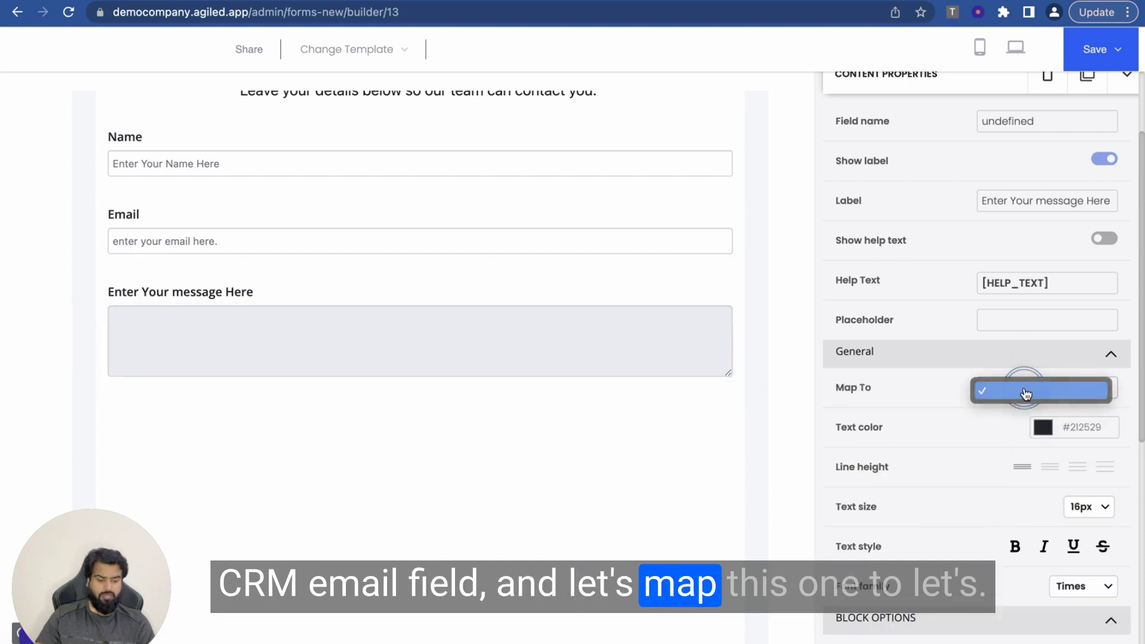
scroll(1032, 546, "down", 5)
scroll(1032, 546, "down", 5)
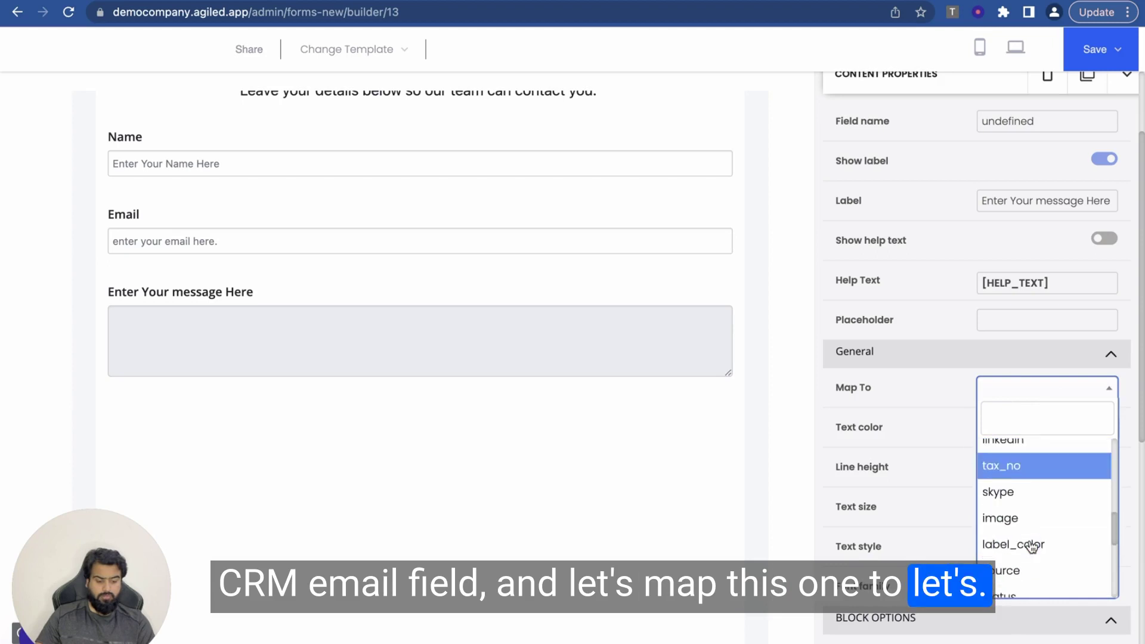
scroll(1032, 546, "down", 4)
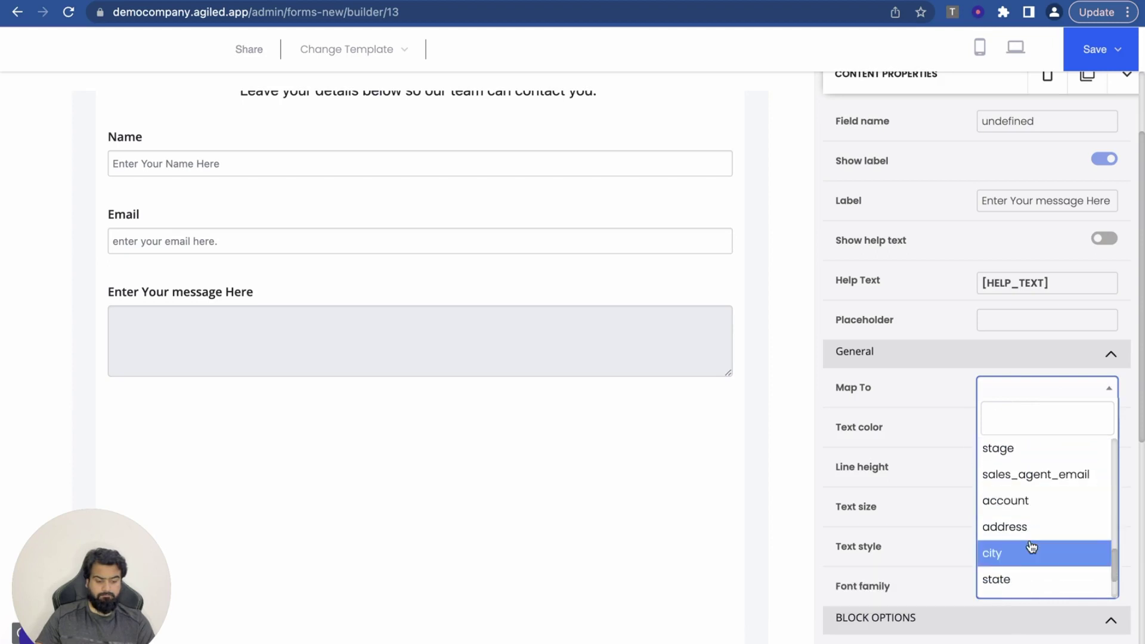
scroll(1032, 547, "up", 3)
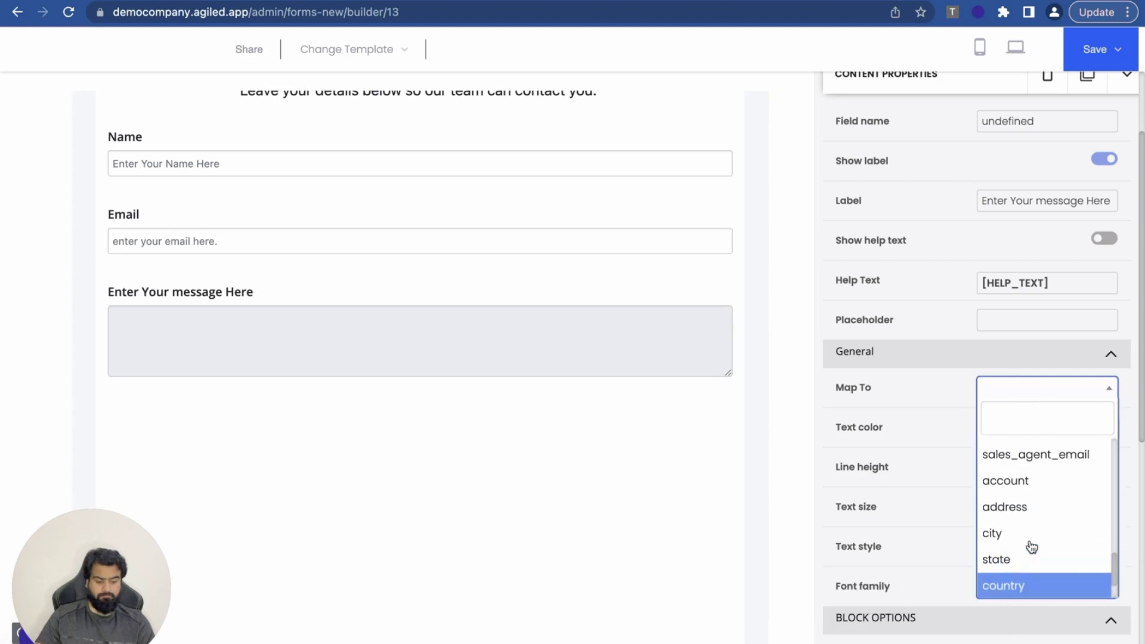
scroll(1032, 547, "up", 4)
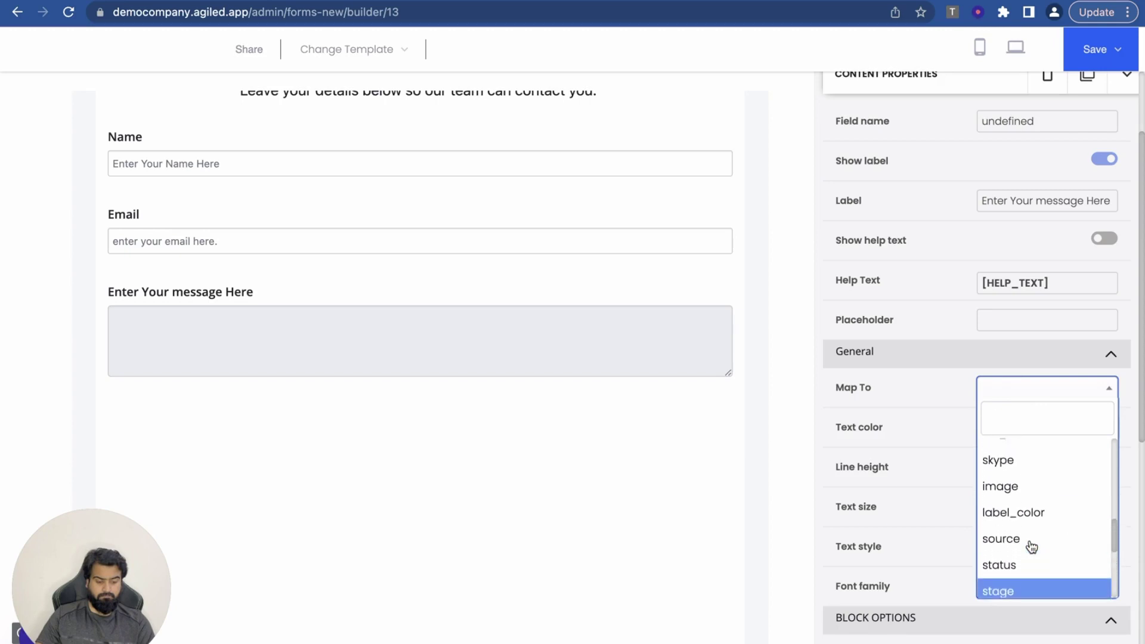
scroll(1032, 547, "up", 5)
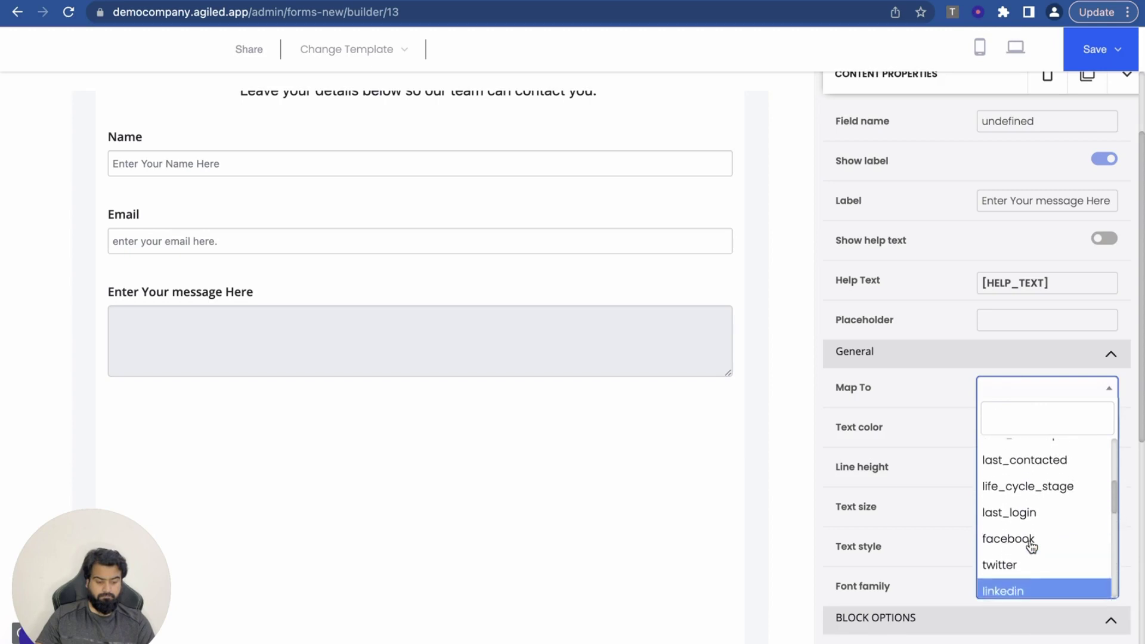
scroll(1032, 547, "up", 1)
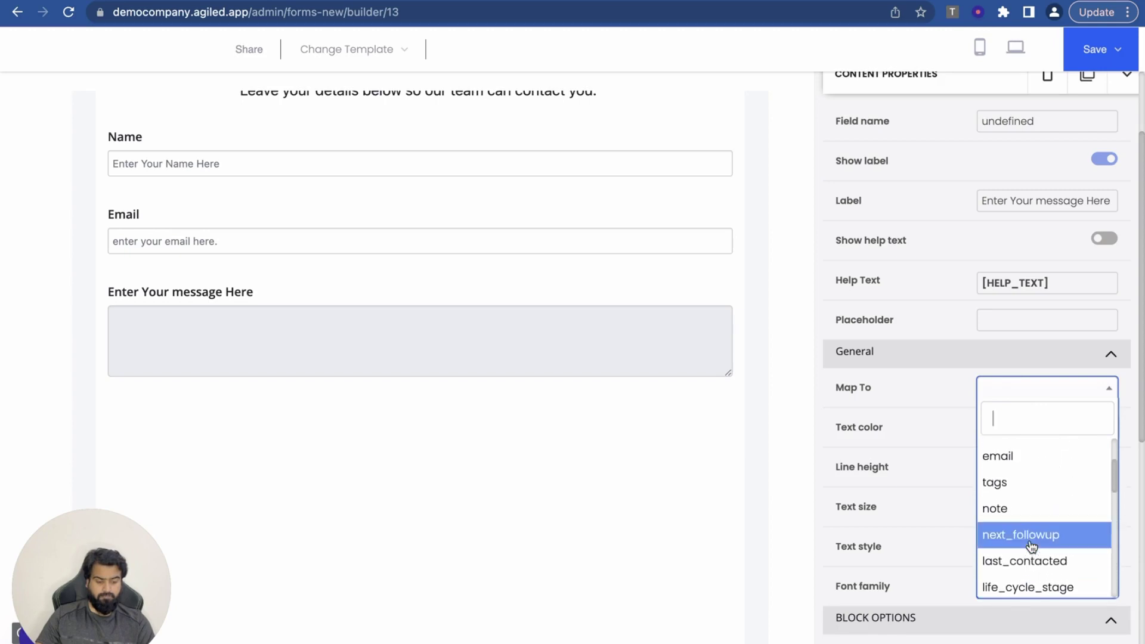
left_click(1009, 509)
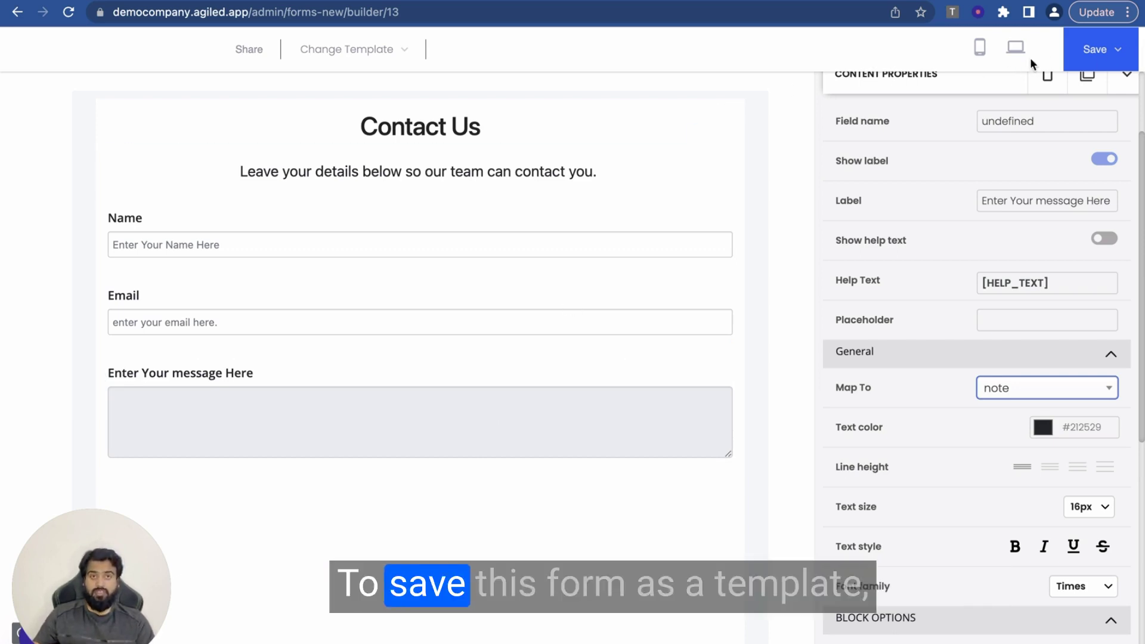
Save the form as a template named "Contact Us".
left_click(1125, 56)
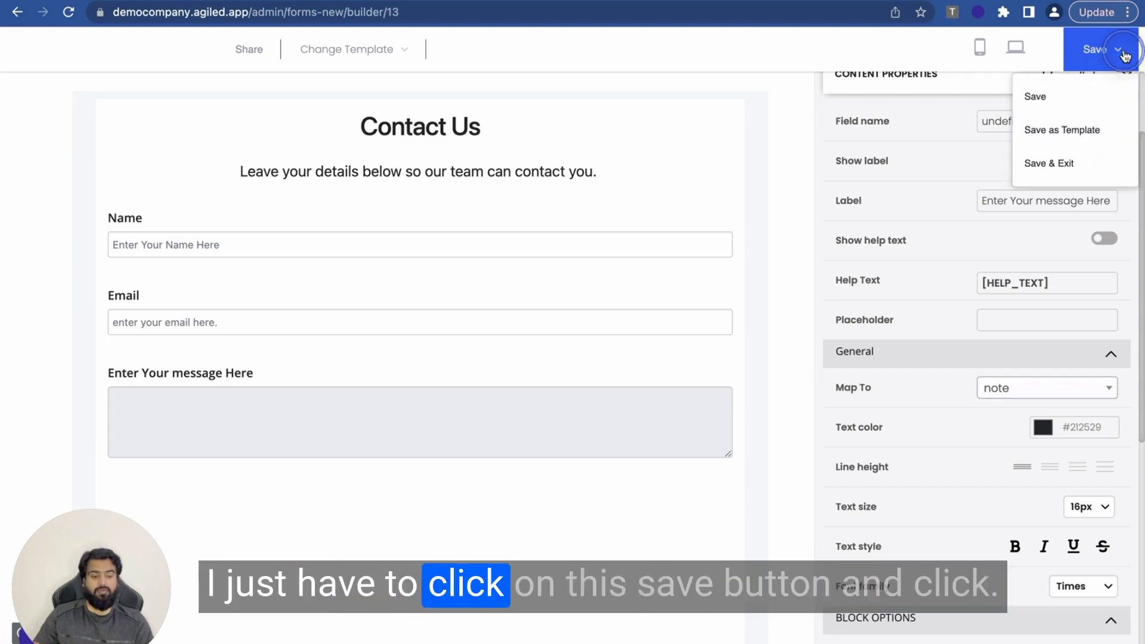
left_click(1061, 132)
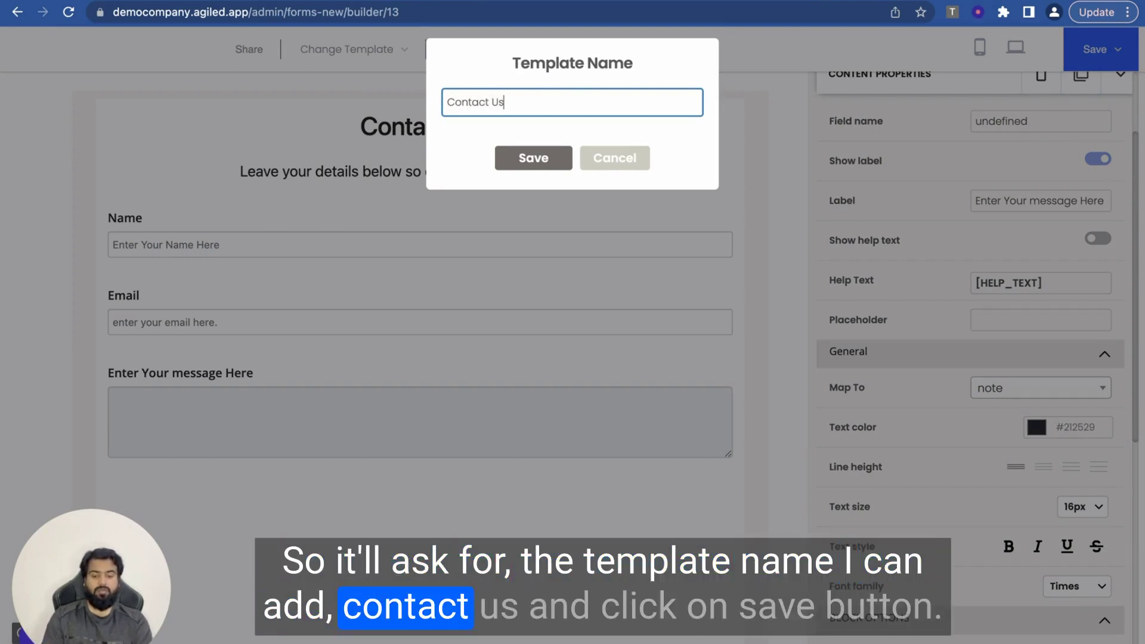
left_click(517, 160)
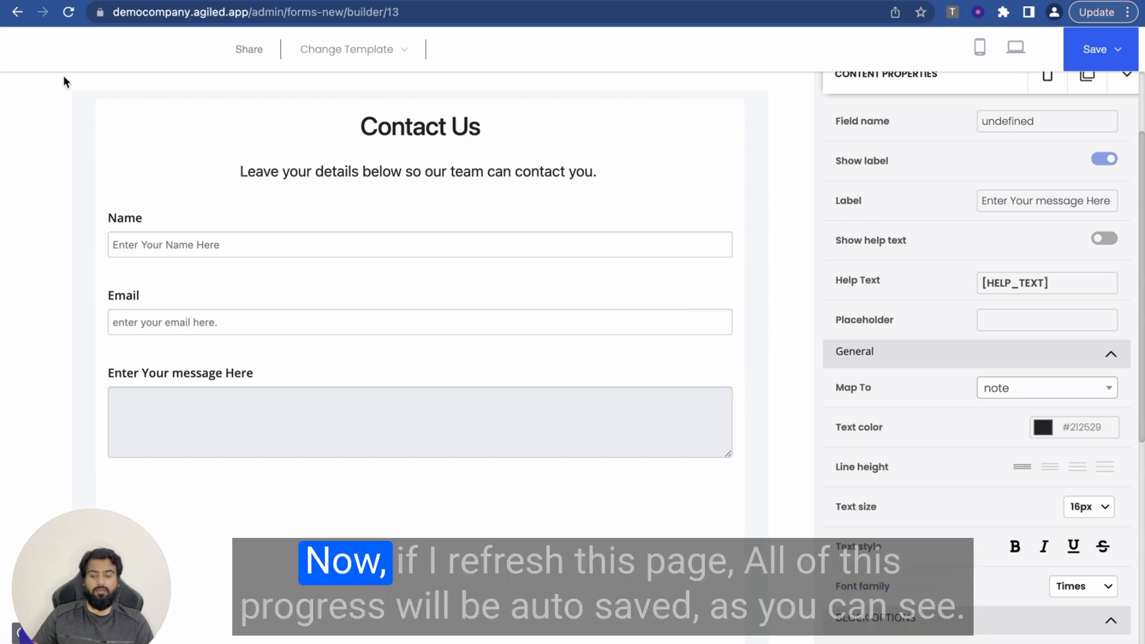
Reload the form builder and check the list of available templates for the saved Contact Us template.
left_click(68, 12)
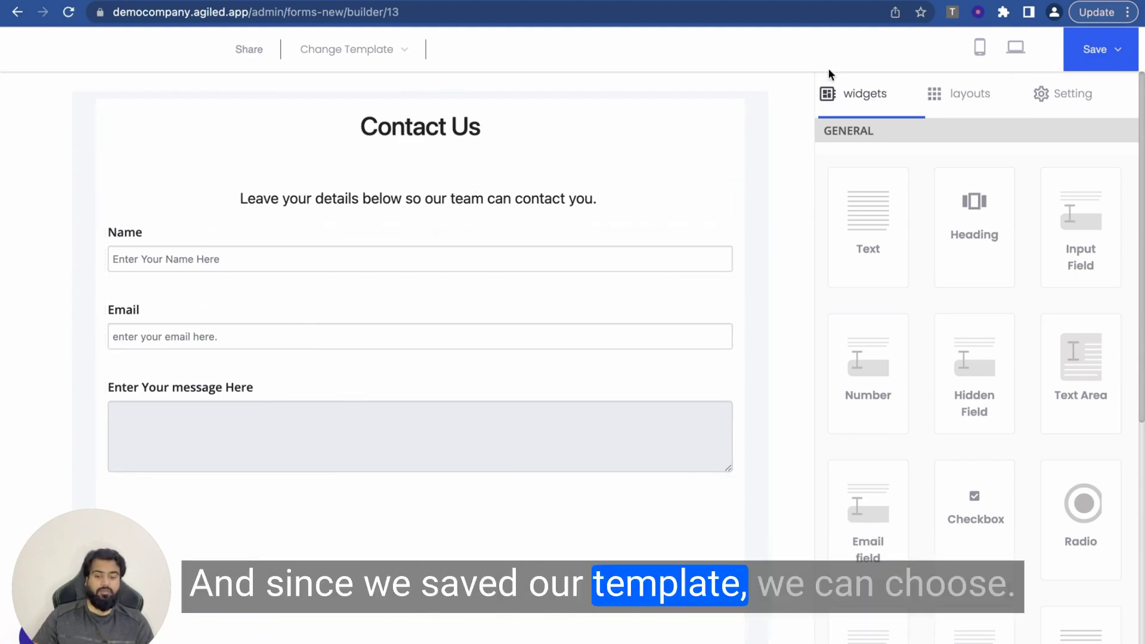
left_click(376, 55)
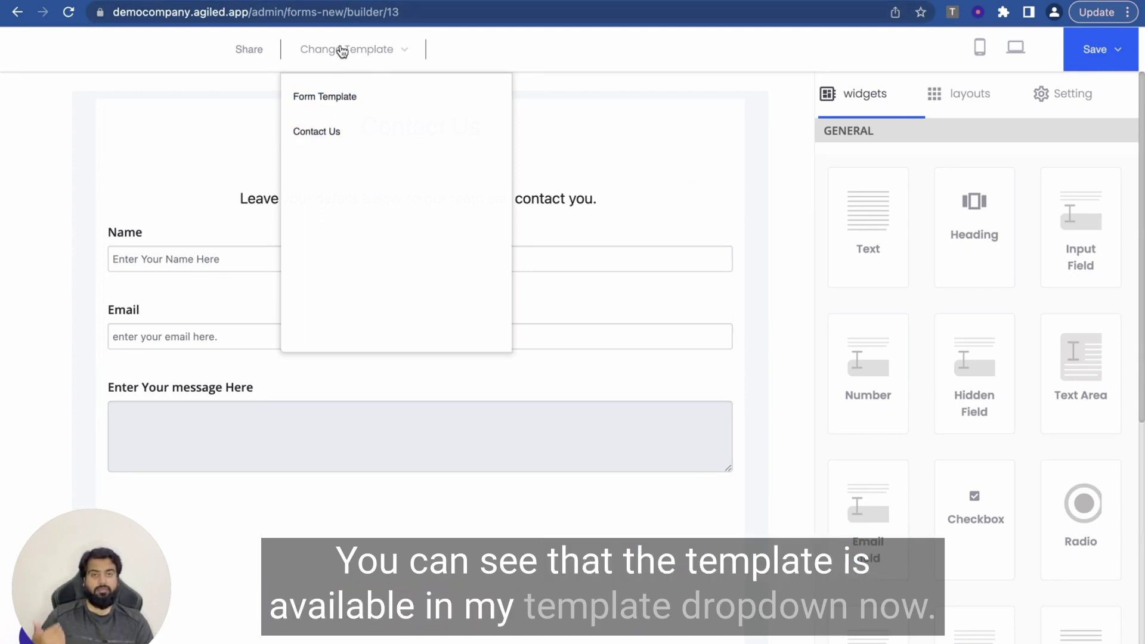
left_click(200, 89)
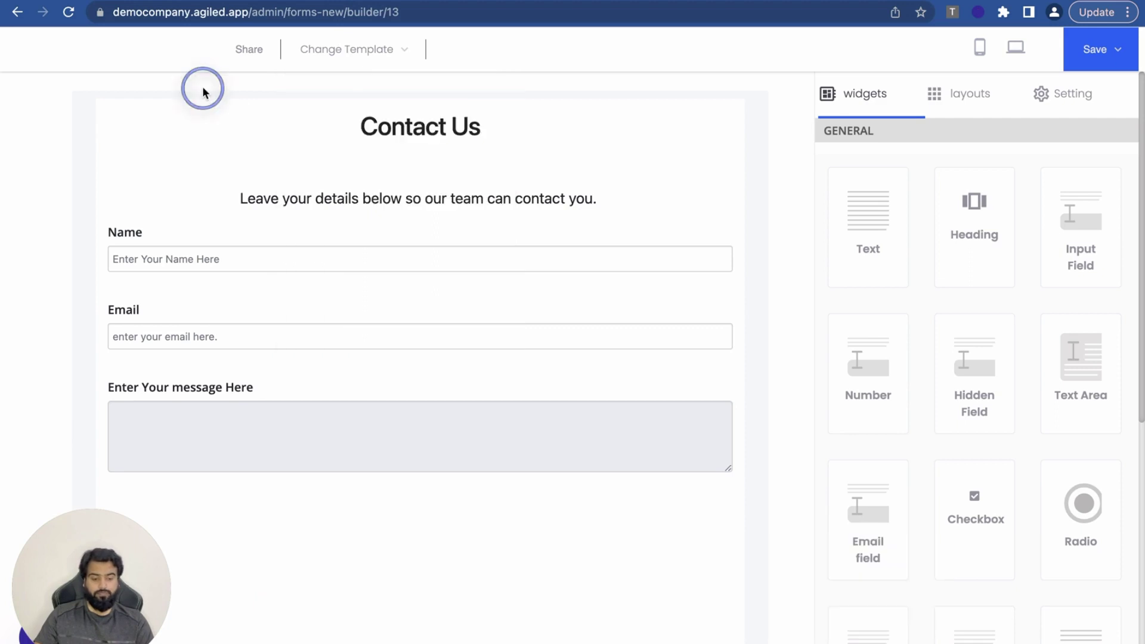
Look through the form and all the widgets available for building it.
scroll(390, 342, "down", 5)
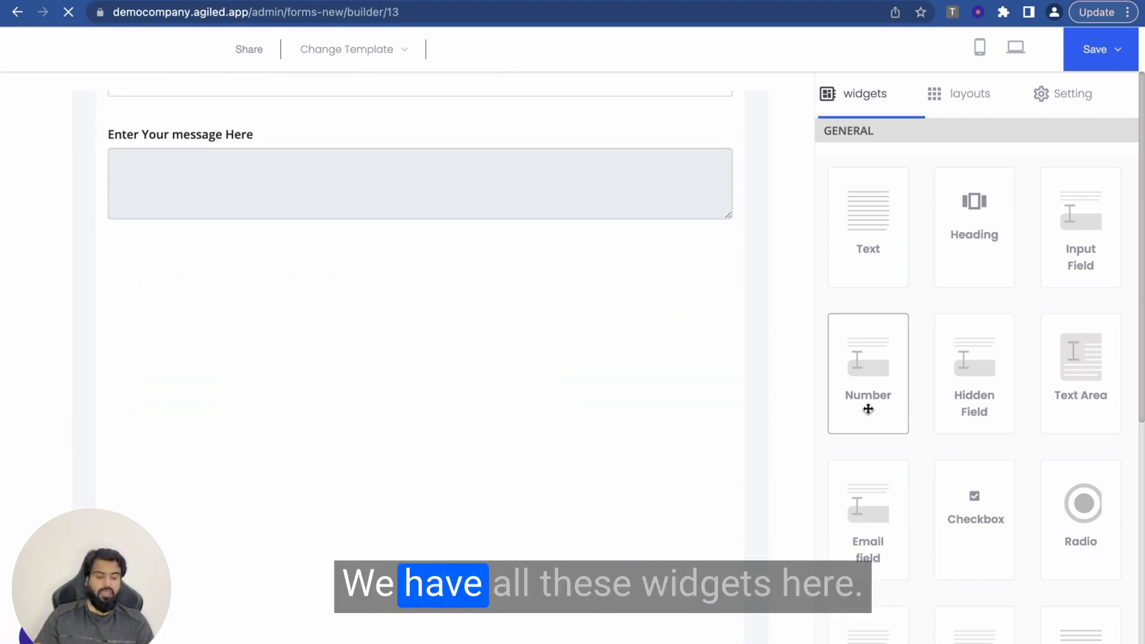
scroll(868, 404, "down", 5)
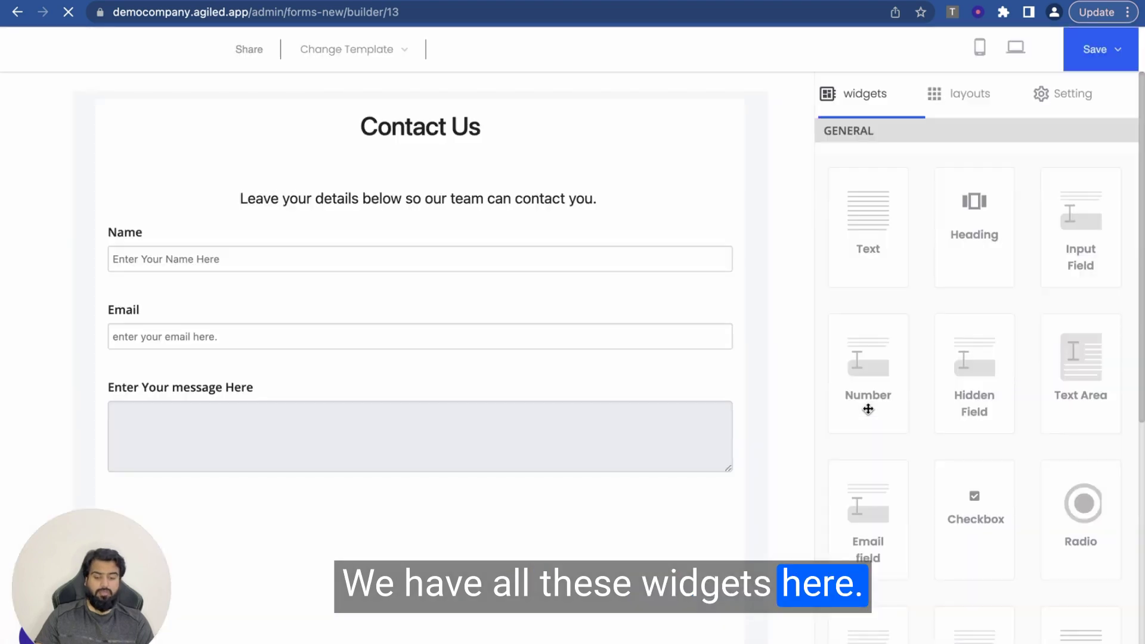
scroll(1008, 529, "down", 3)
scroll(1009, 528, "down", 3)
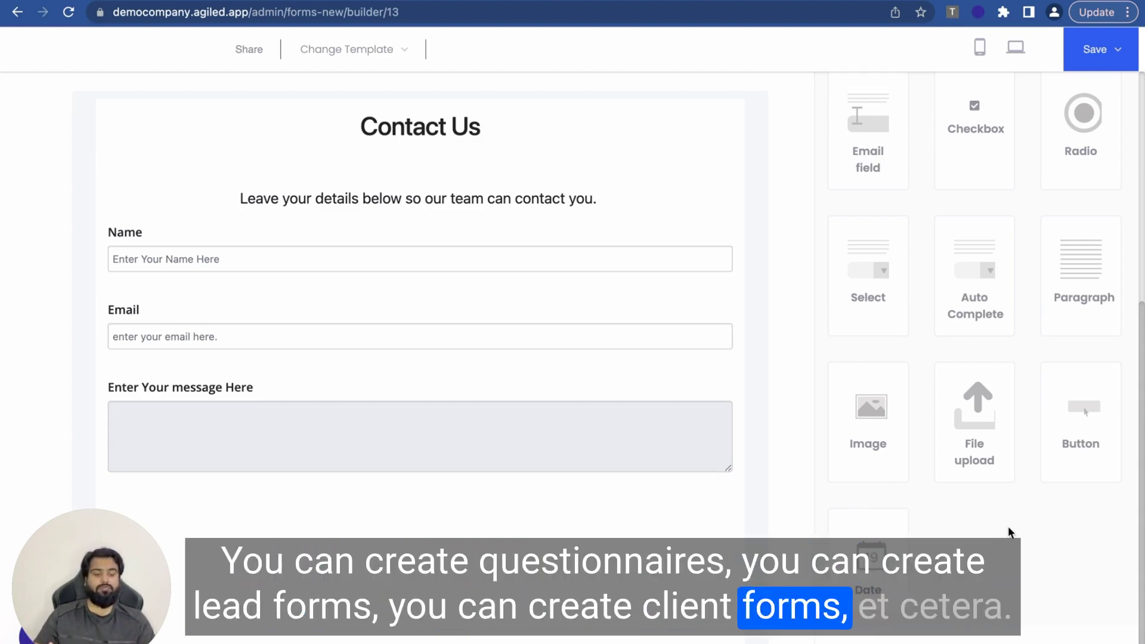
scroll(1061, 447, "up", 3)
scroll(1061, 447, "up", 3)
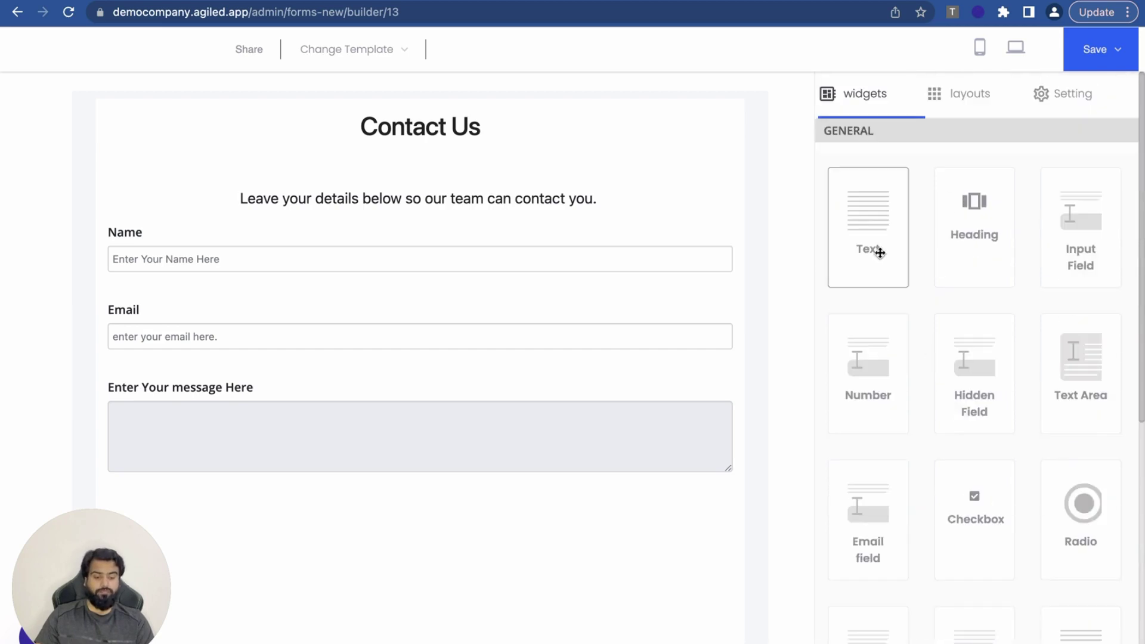
Add the two-column Image + Text 2 layout to the form directly below the message text area.
left_click(964, 100)
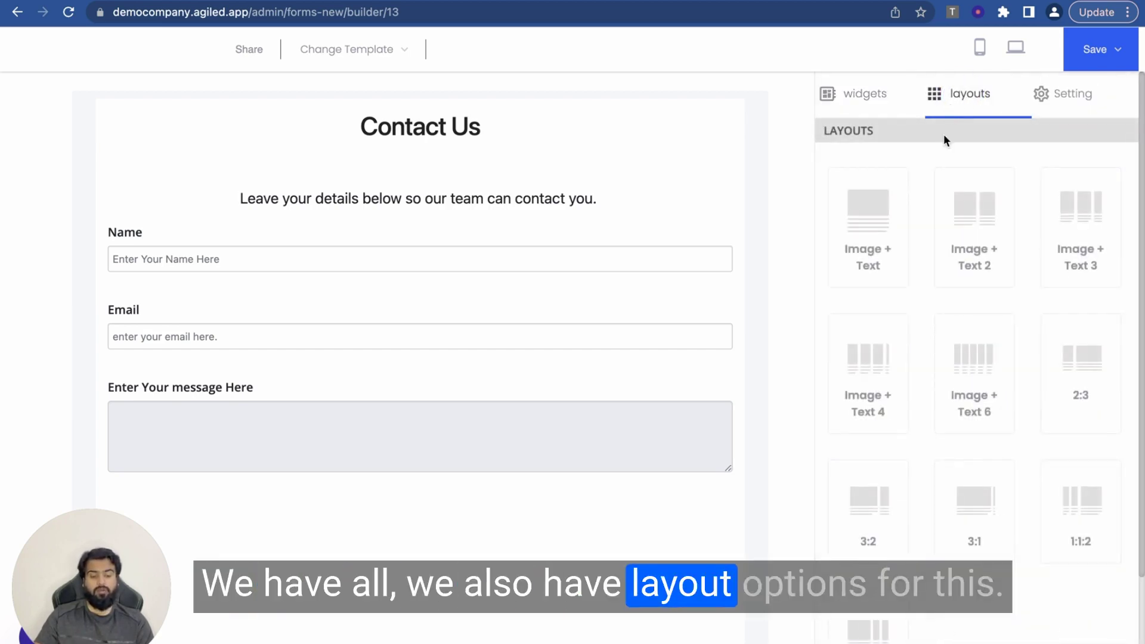
scroll(835, 298, "down", 1)
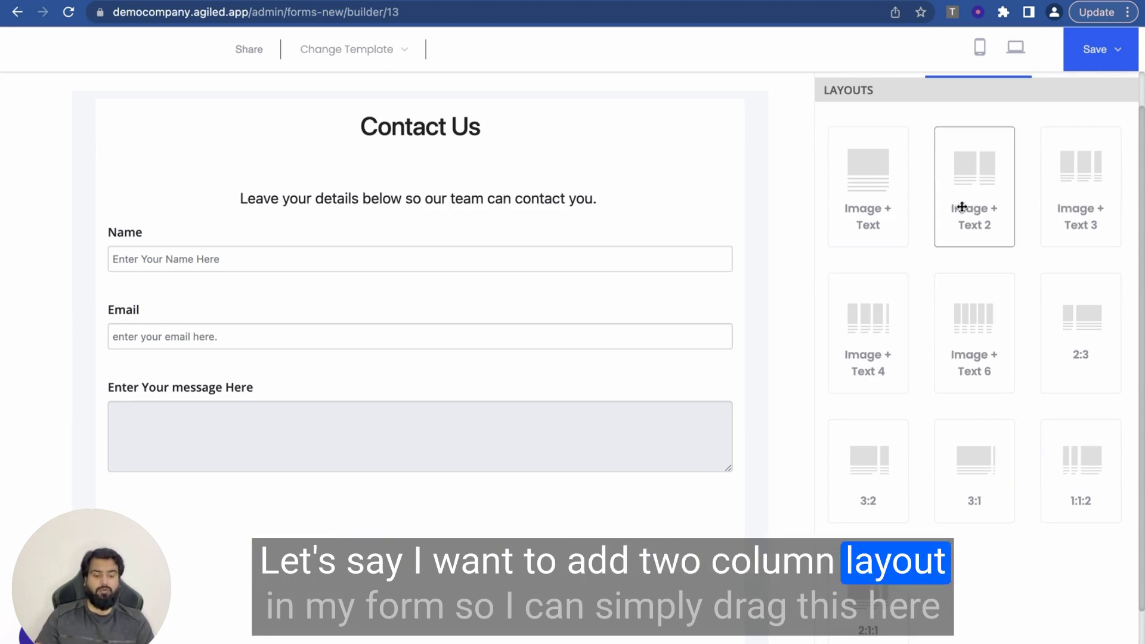
left_click_drag(971, 205, 378, 473)
scroll(378, 453, "down", 3)
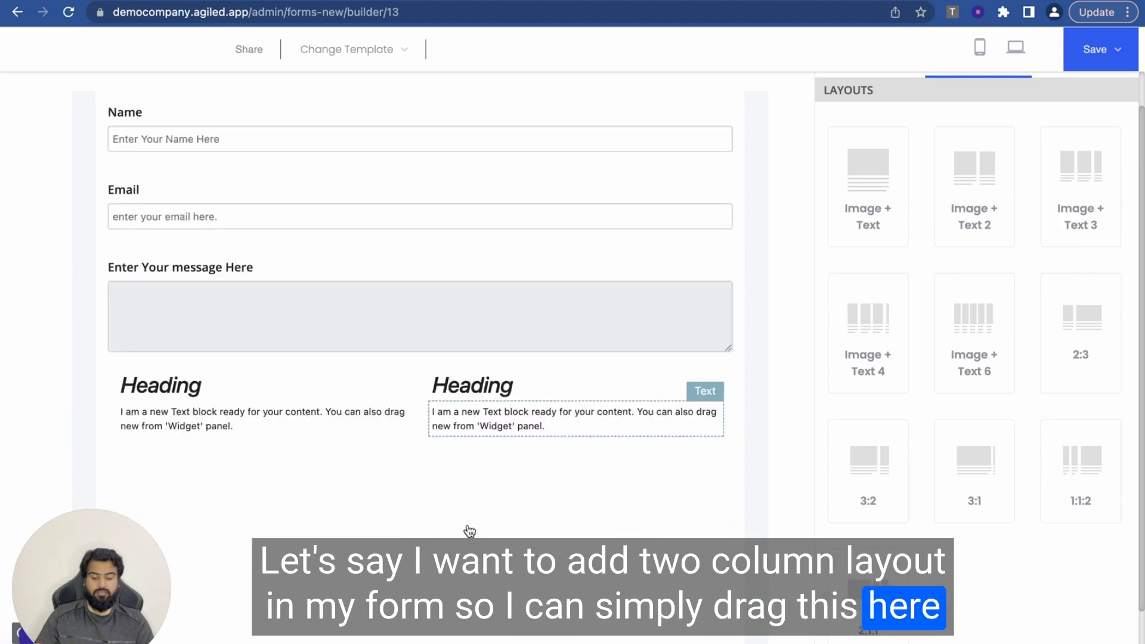
Add an Input Field at the start of the layout's left column and delete that column's heading.
left_click(267, 325)
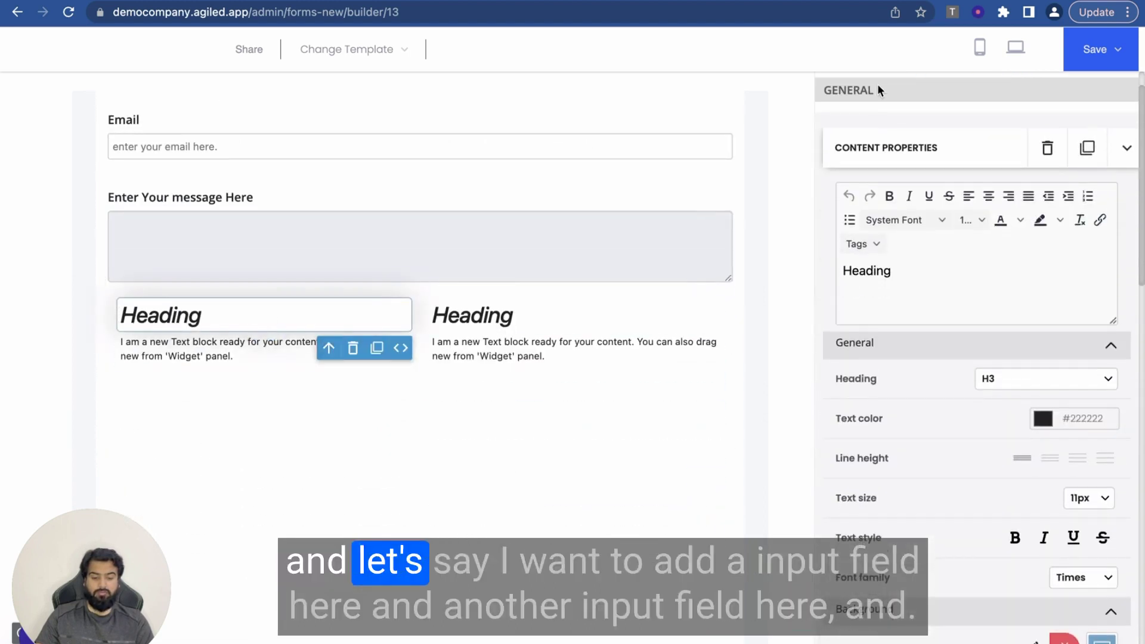
scroll(882, 149, "up", 2)
left_click(863, 106)
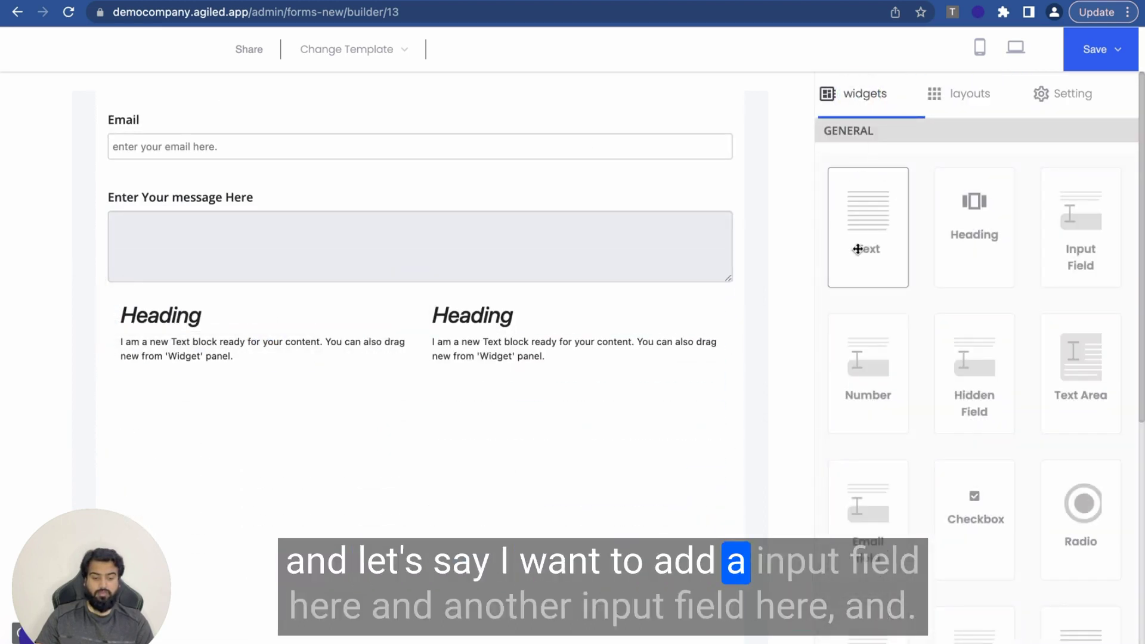
left_click_drag(876, 239, 876, 239)
left_click_drag(1081, 235, 180, 329)
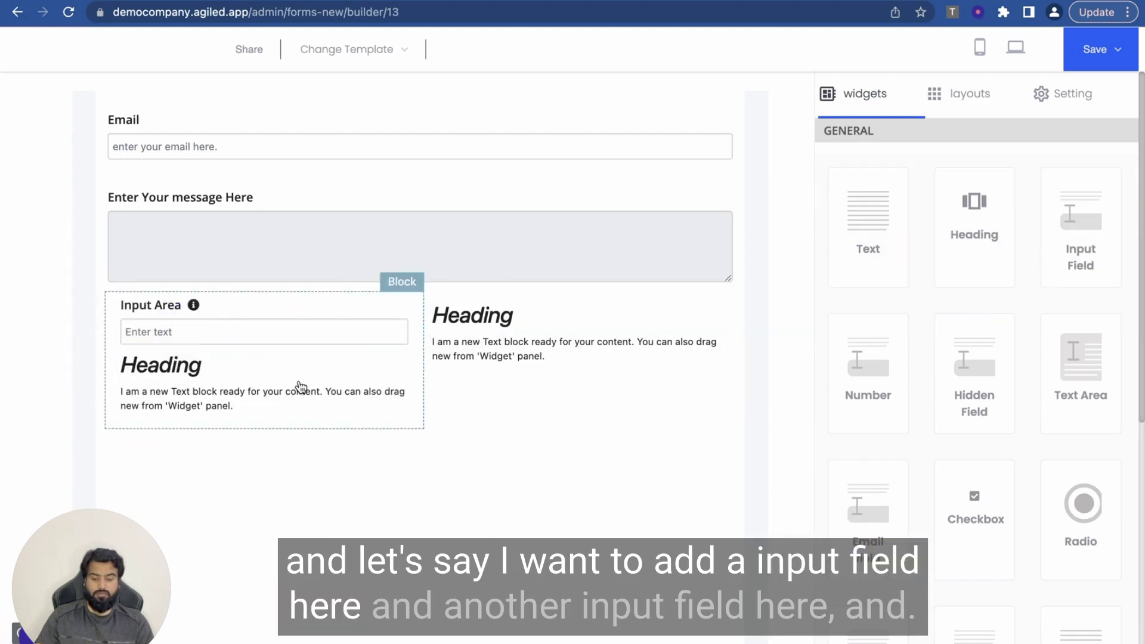
left_click(206, 364)
left_click(357, 397)
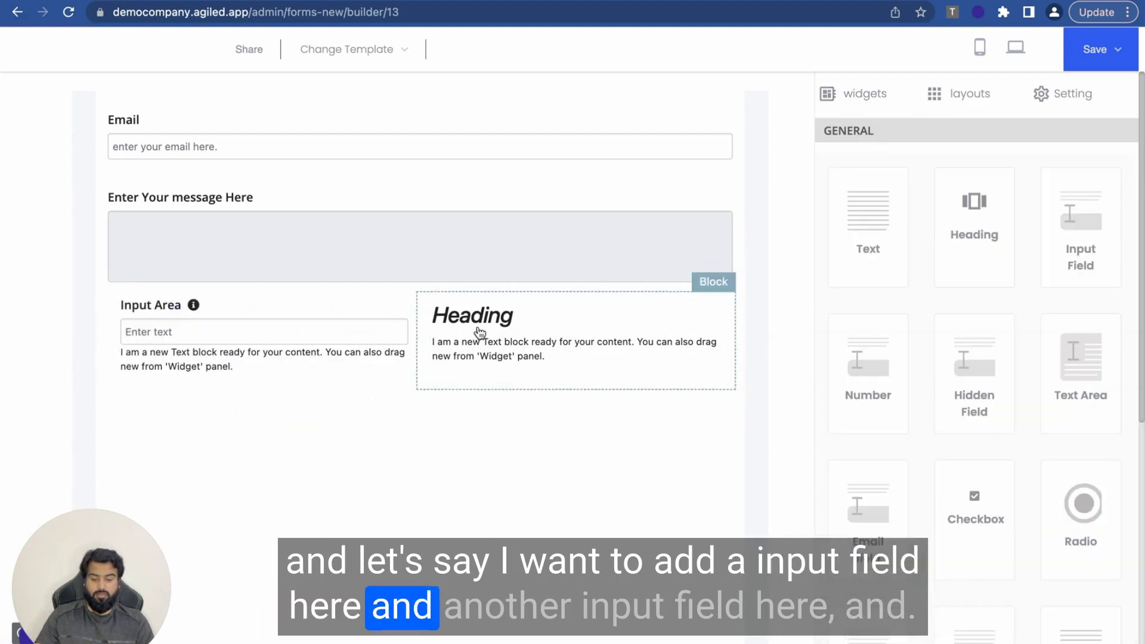
Add an Input Field above the heading in the layout's right column and another one below the first field in each column.
left_click_drag(1056, 243, 491, 319)
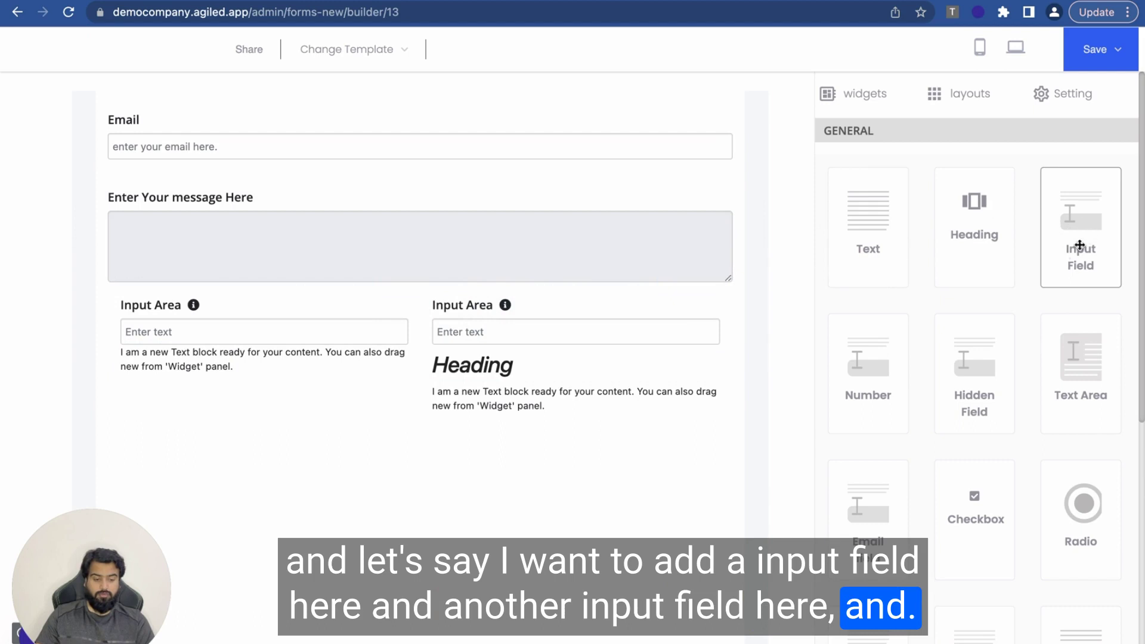
left_click_drag(1051, 240, 324, 350)
left_click_drag(1089, 245, 506, 356)
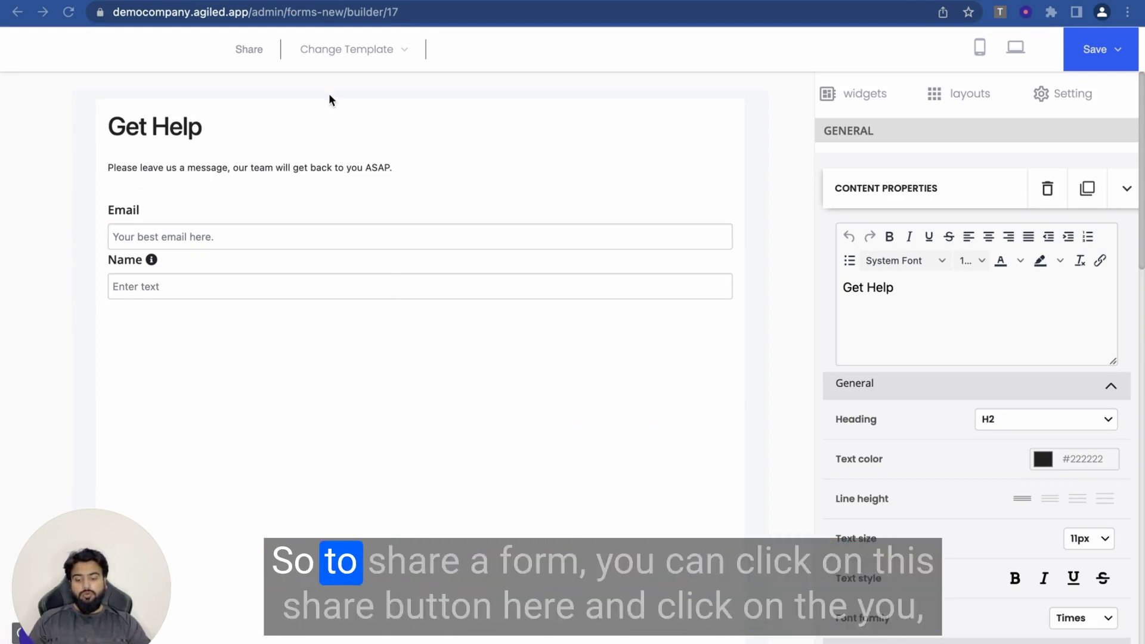
Copy the Get Help form's share link and open it in a new browser tab to view the public form.
left_click(253, 51)
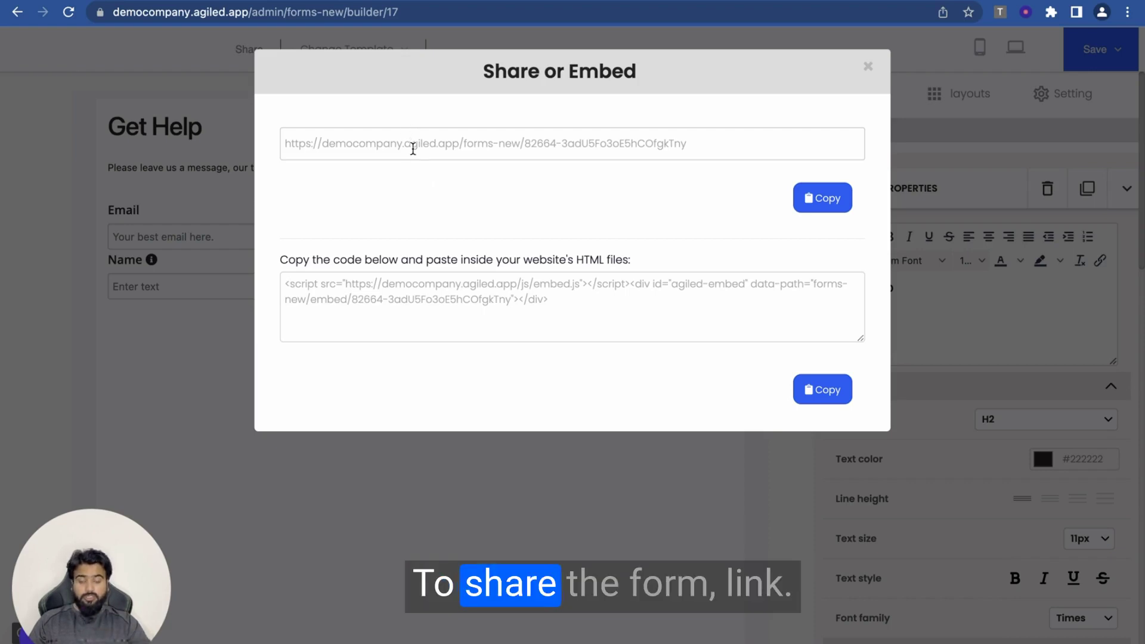
left_click(799, 196)
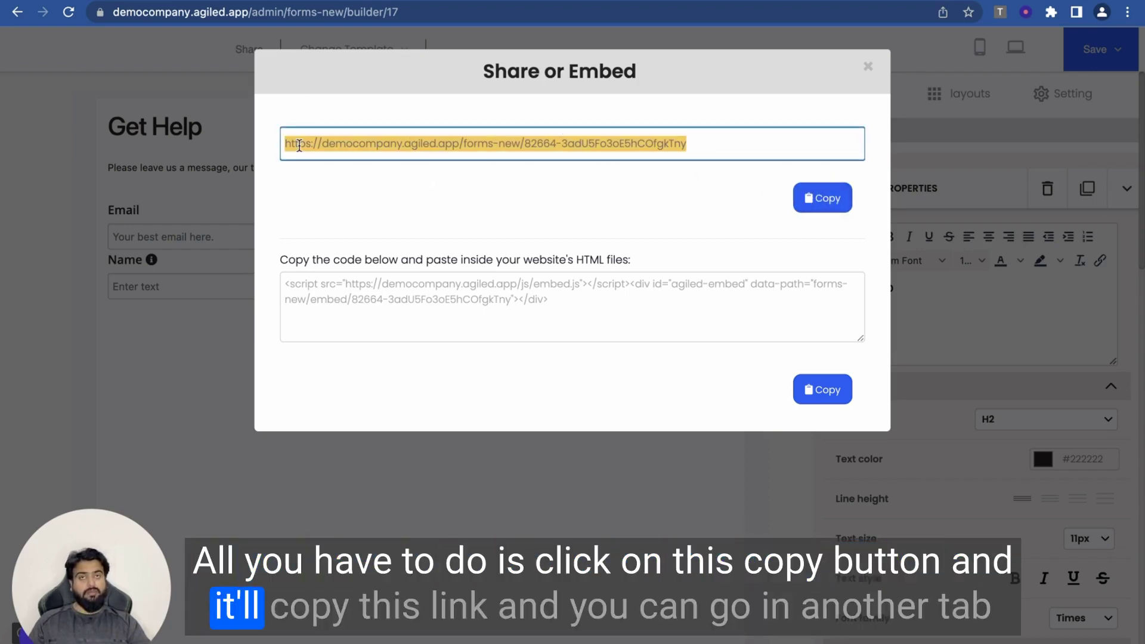
key("ctrl+t")
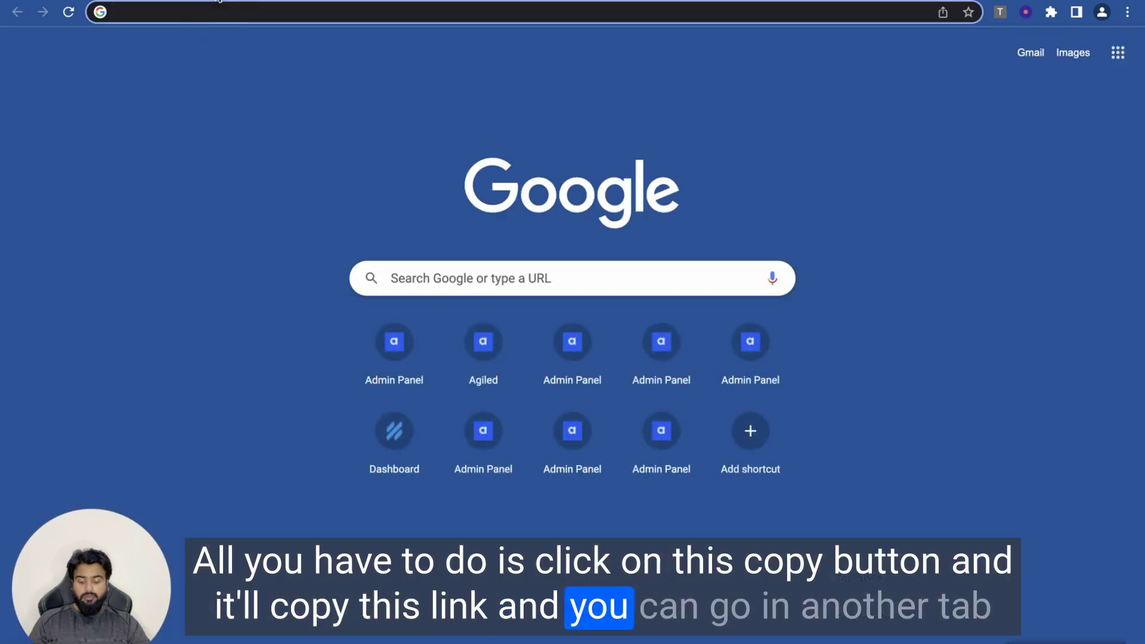
key("ctrl+v")
key("Return")
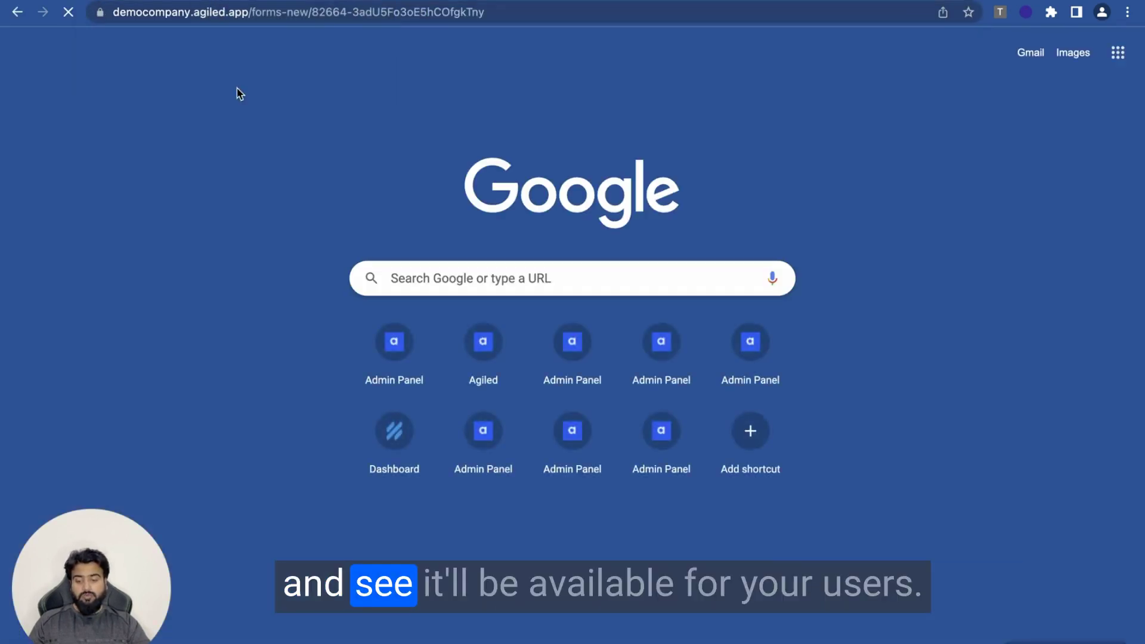
scroll(206, 160, "down", 2)
scroll(205, 159, "up", 2)
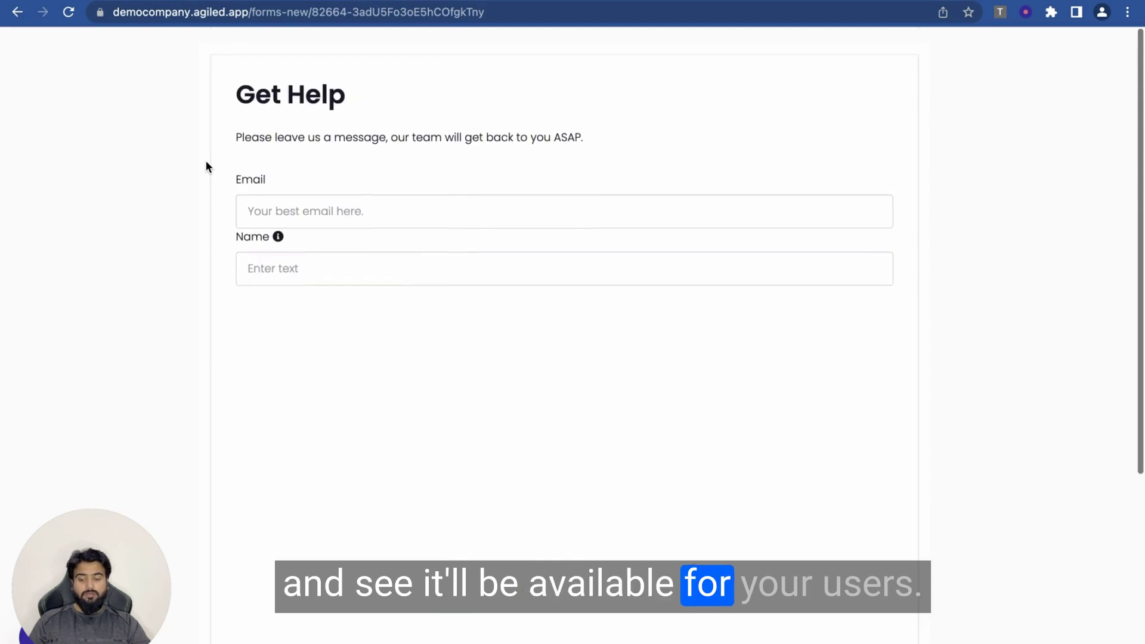
Return to the form builder's sharing options and copy the HTML code for embedding the form in a website.
key("ctrl+shift+Tab")
left_click(370, 202)
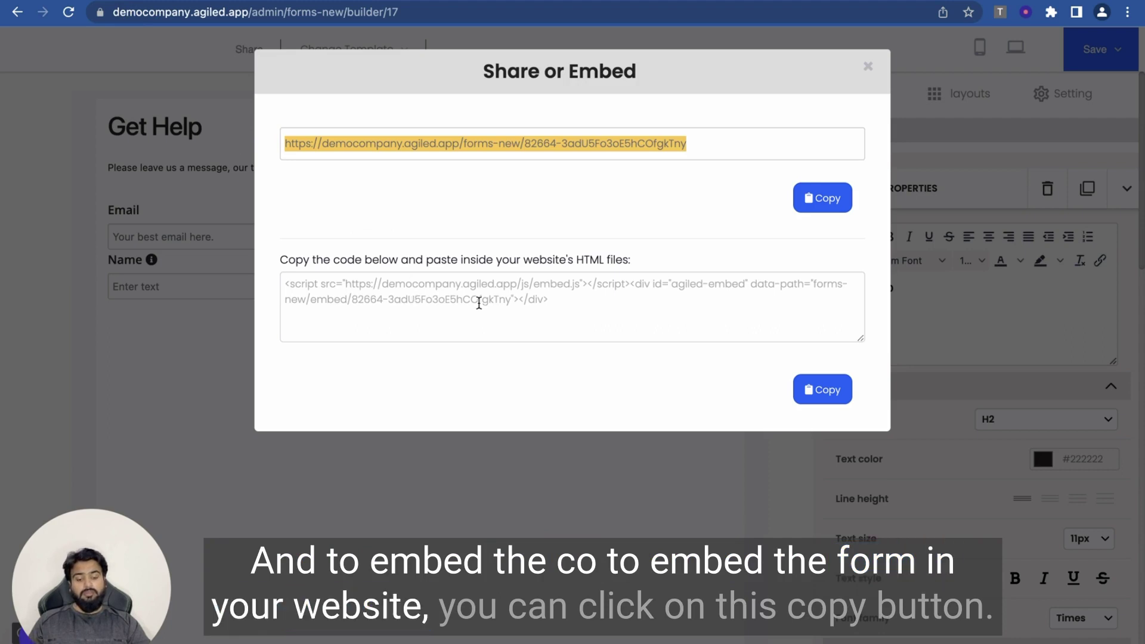
left_click(826, 393)
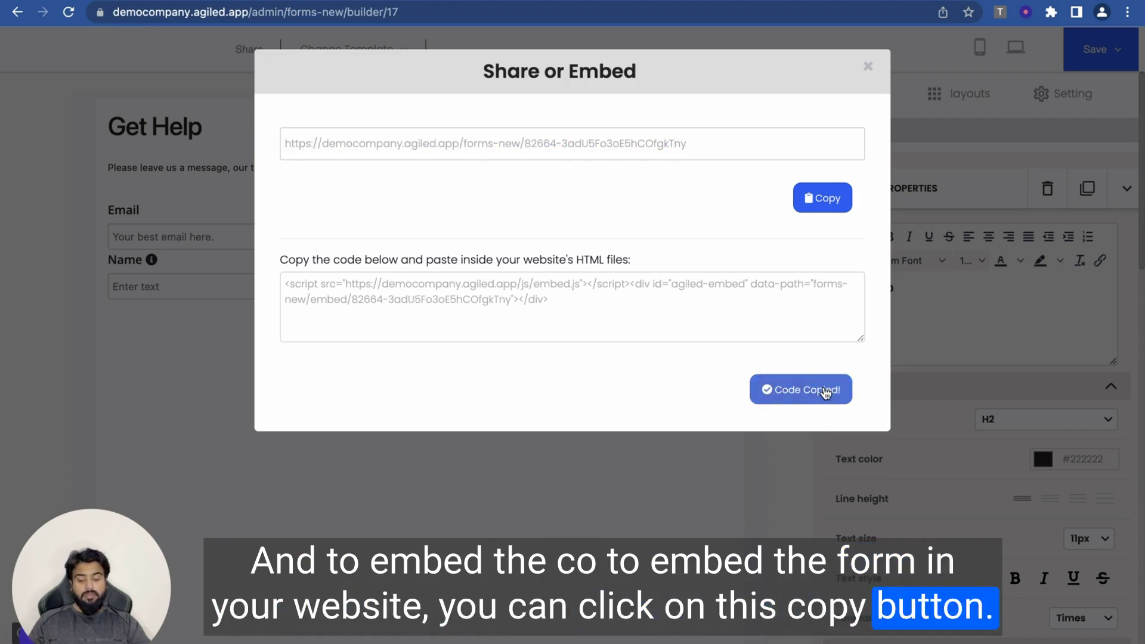